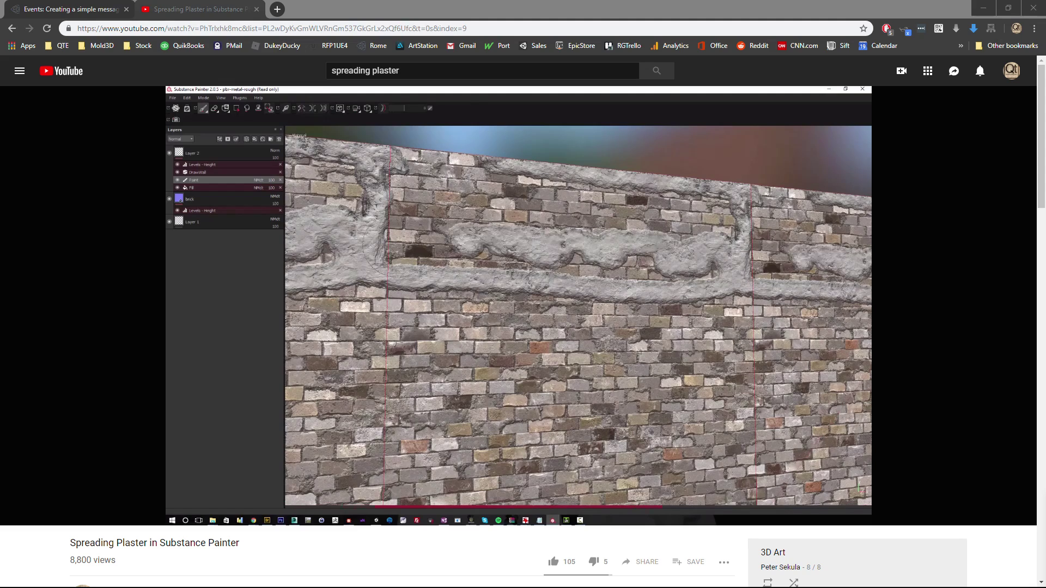
pyautogui.moveTo(948, 402)
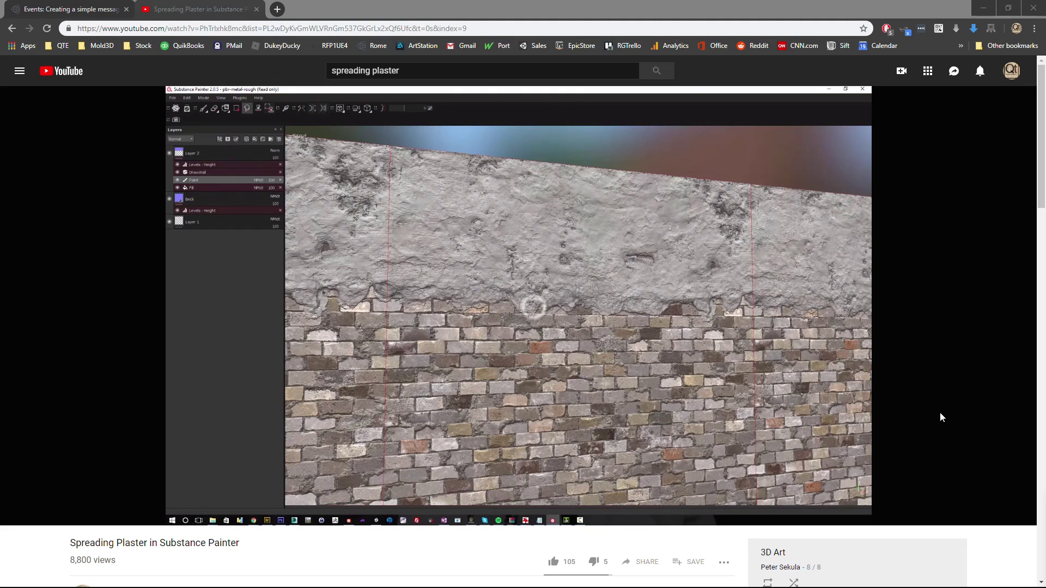
pyautogui.moveTo(932, 422)
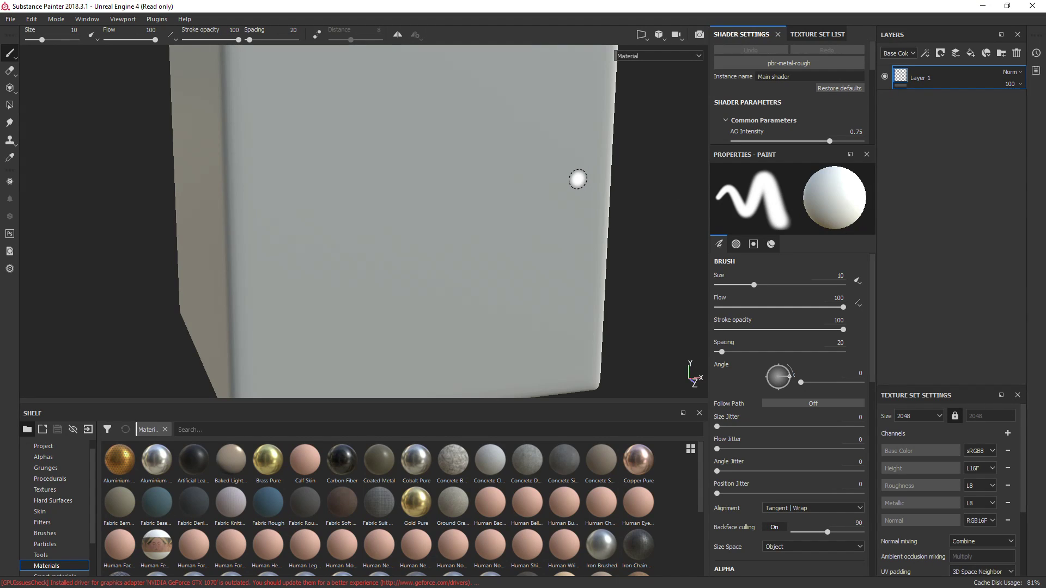
pyautogui.keyDown('alt'); pyautogui.moveTo(453, 186); pyautogui.dragTo(486, 120); pyautogui.keyUp('alt')
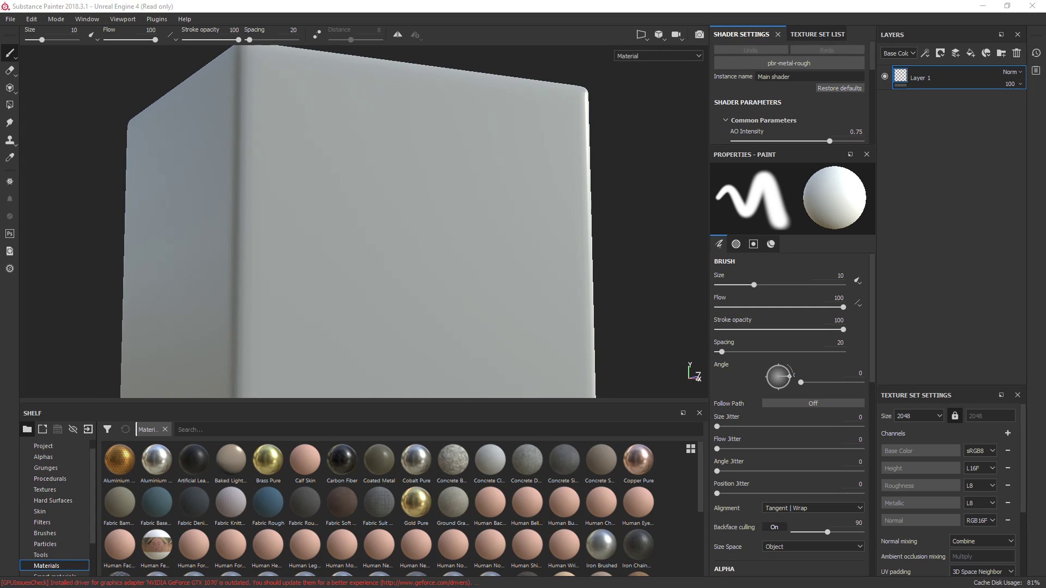
# Add BrickHorizontal.sbsar and BasePlaster.sbsar to the list of resources to import
pyautogui.moveTo(1045, 338); pyautogui.dragTo(728, 343)
pyautogui.moveTo(1045, 349); pyautogui.dragTo(551, 489)
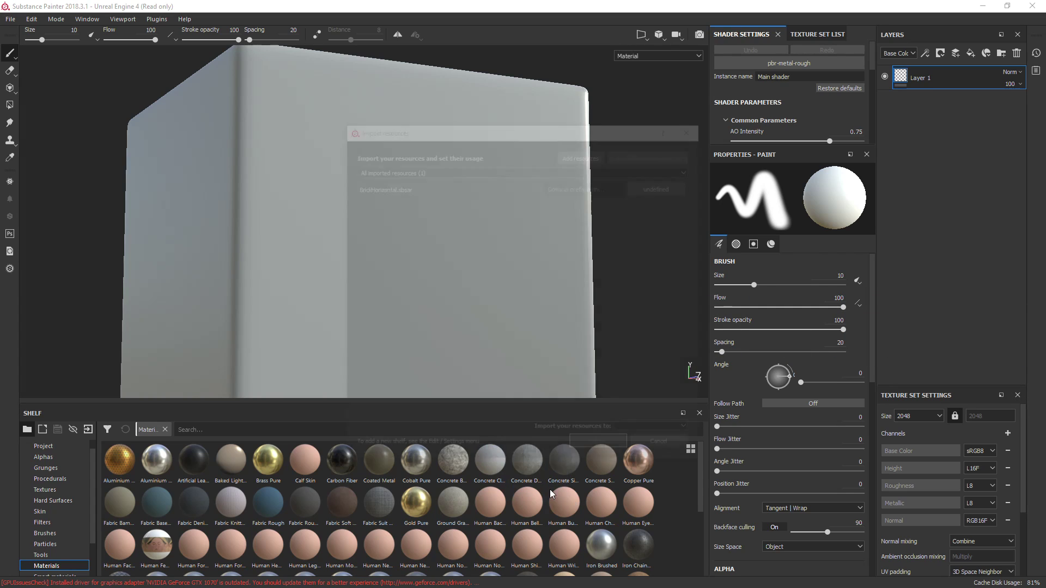
pyautogui.moveTo(548, 134); pyautogui.dragTo(378, 119)
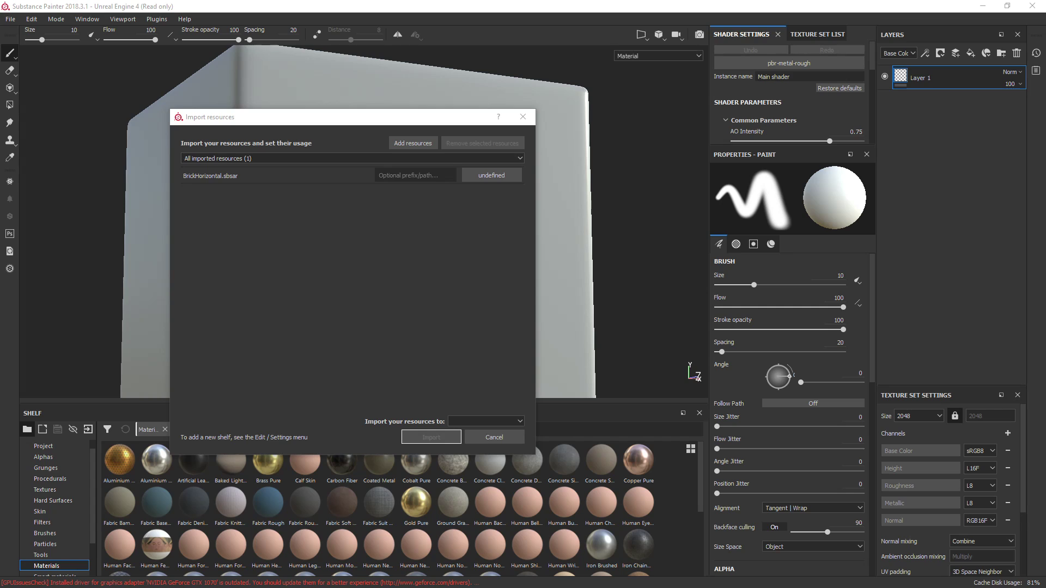
pyautogui.moveTo(397, 304); pyautogui.dragTo(384, 303)
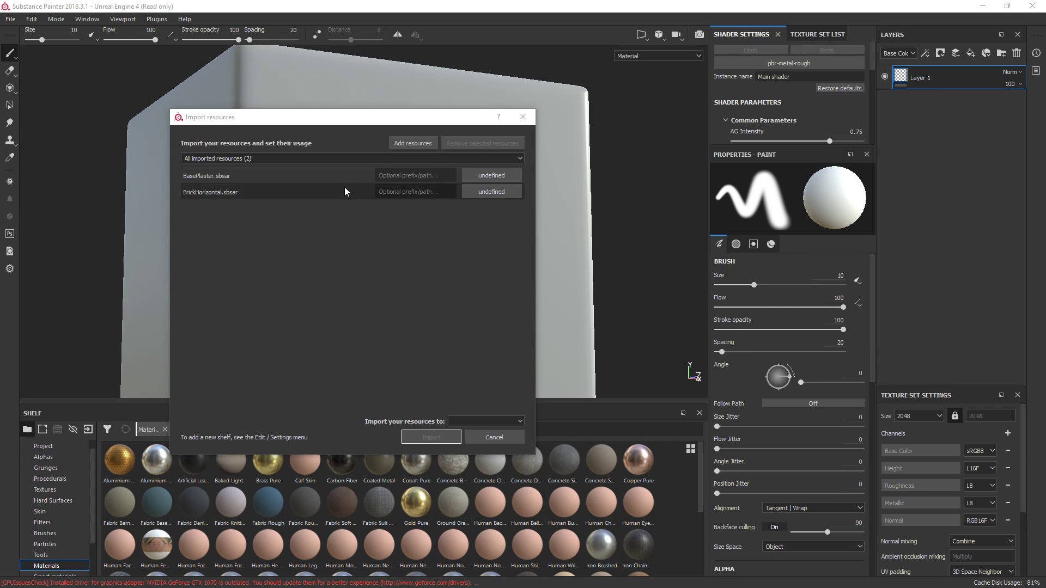
# Set the usage of both Substance files to basematerial and import them into the current project
pyautogui.click(492, 179)
pyautogui.click(507, 188)
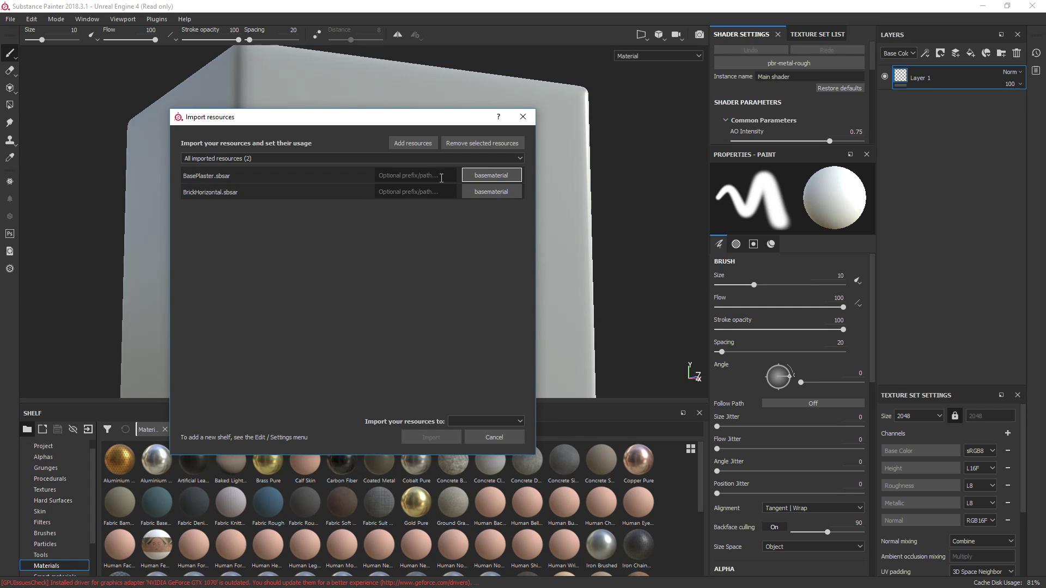
pyautogui.click(486, 422)
pyautogui.click(477, 435)
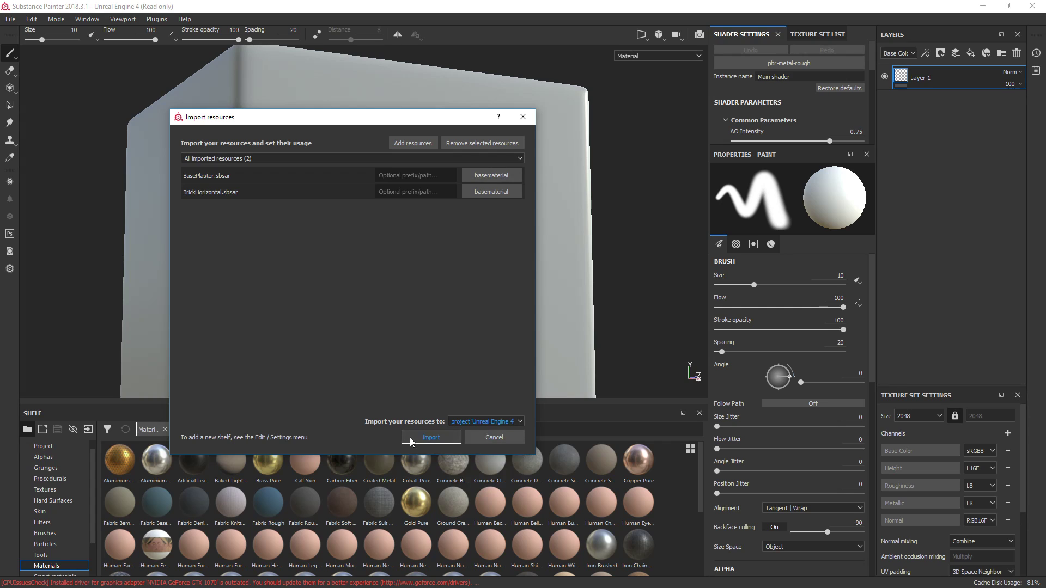
pyautogui.click(428, 434)
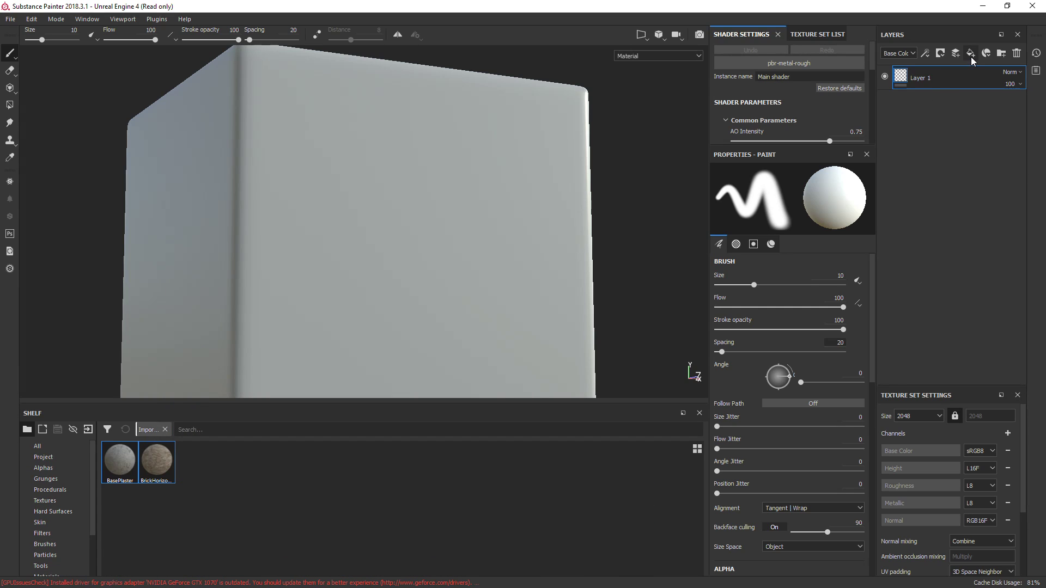
# Add a fill layer and apply the BrickHorizontal material to it
pyautogui.click(971, 56)
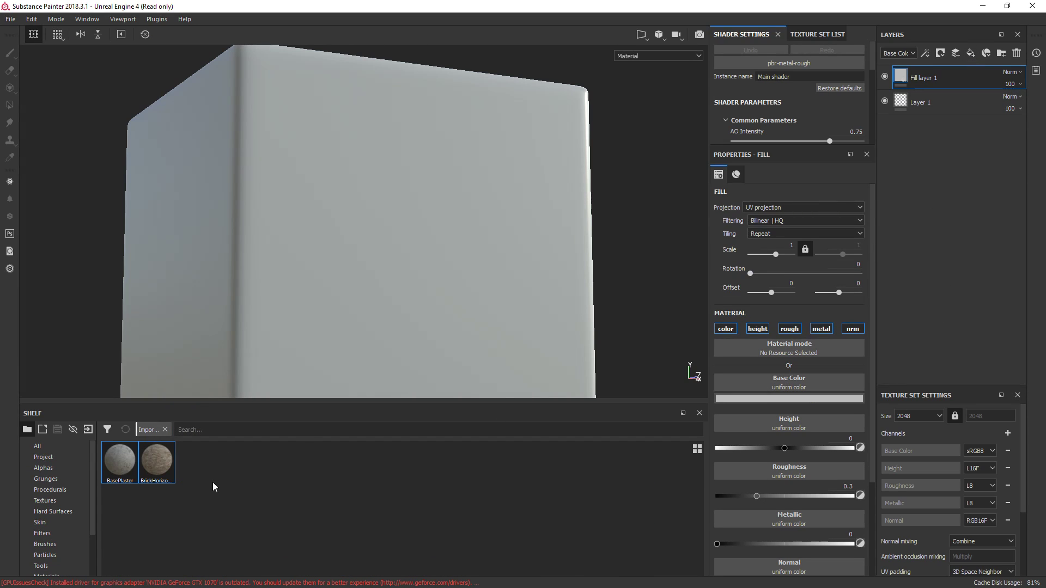
pyautogui.moveTo(166, 469); pyautogui.dragTo(790, 353)
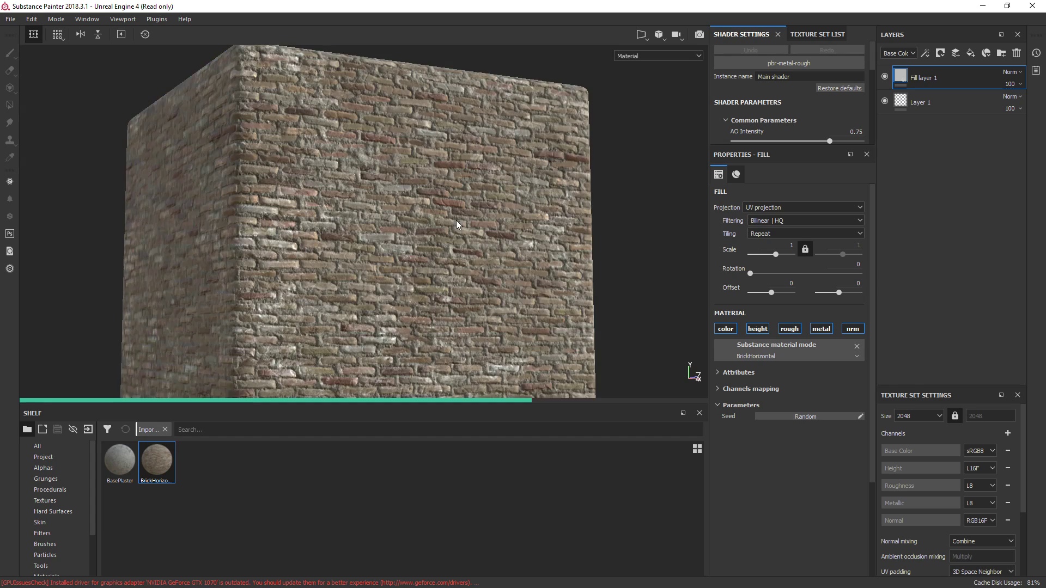
pyautogui.moveTo(457, 242)
pyautogui.keyDown('alt'); pyautogui.mouseDown()
pyautogui.moveTo(516, 251)
pyautogui.moveTo(472, 218)
pyautogui.moveTo(459, 243)
pyautogui.mouseUp(); pyautogui.keyUp('alt')
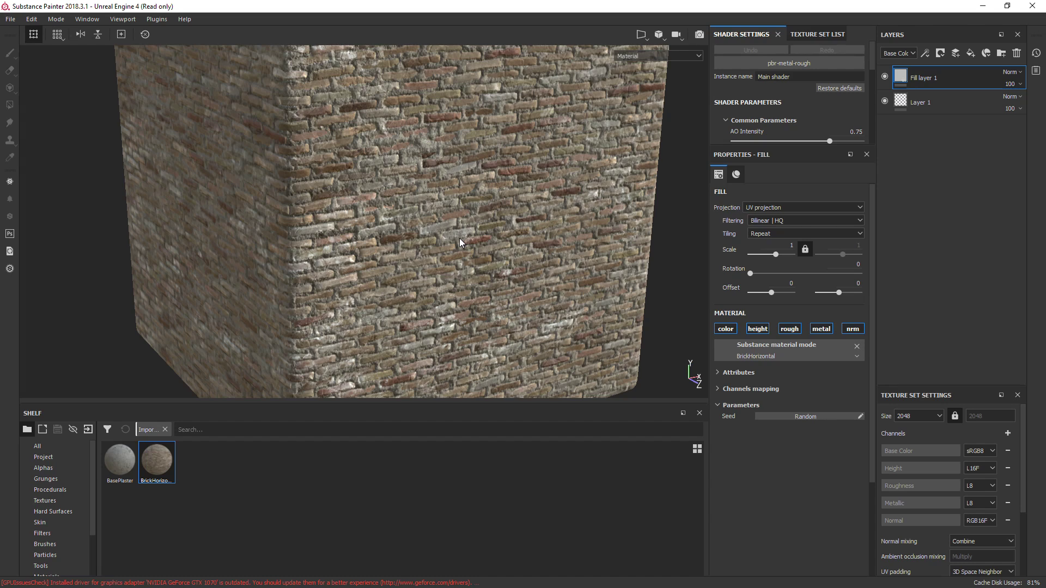
pyautogui.keyDown('alt'); pyautogui.moveTo(460, 242); pyautogui.dragTo(420, 194); pyautogui.keyUp('alt')
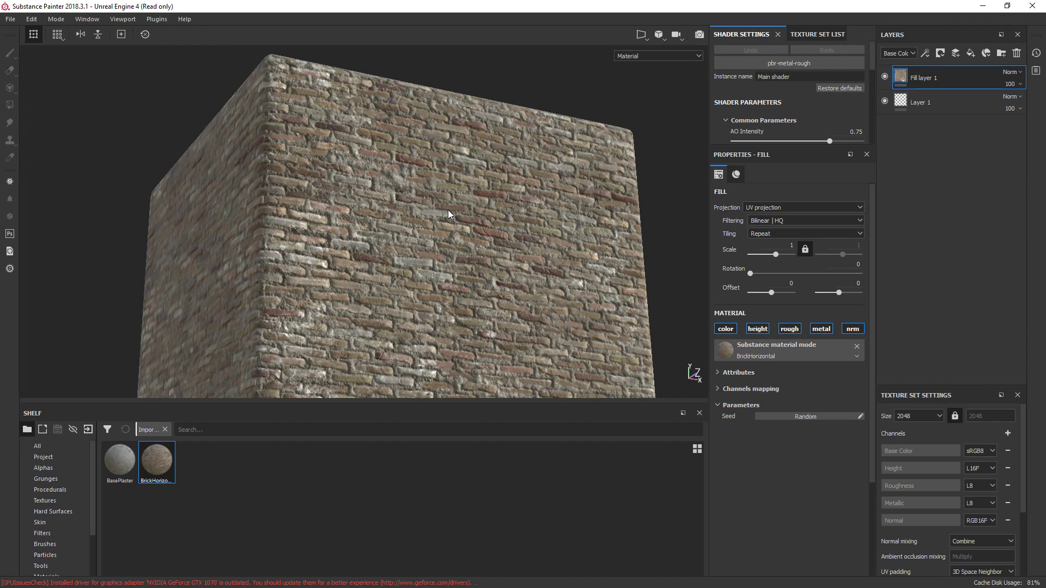
pyautogui.keyDown('alt'); pyautogui.moveTo(448, 211); pyautogui.dragTo(454, 252); pyautogui.keyUp('alt')
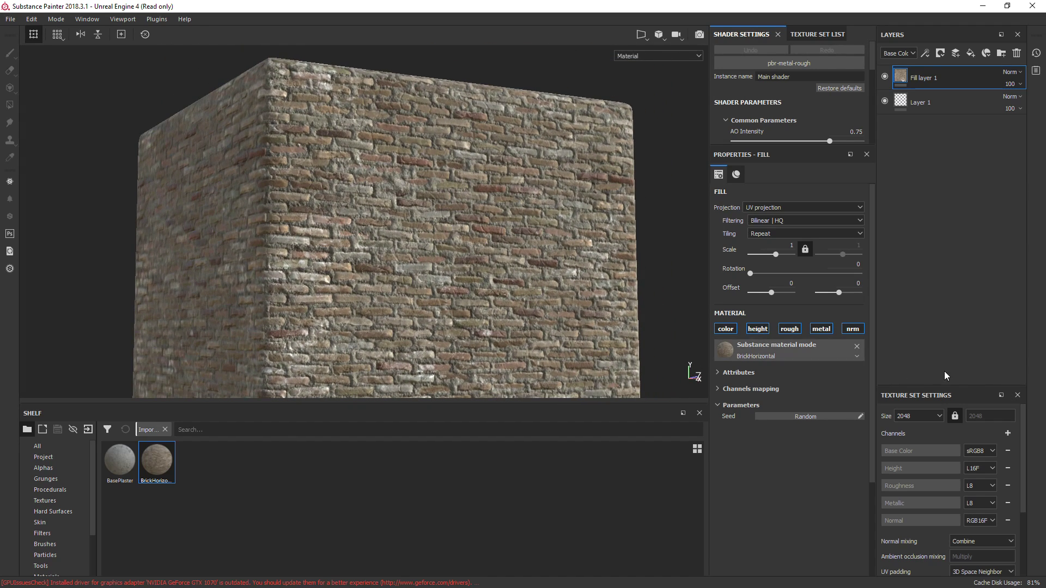
# Enlarge the texture set settings area and add a Displacement channel to the texture set
pyautogui.moveTo(951, 385); pyautogui.dragTo(958, 259)
pyautogui.click(1014, 307)
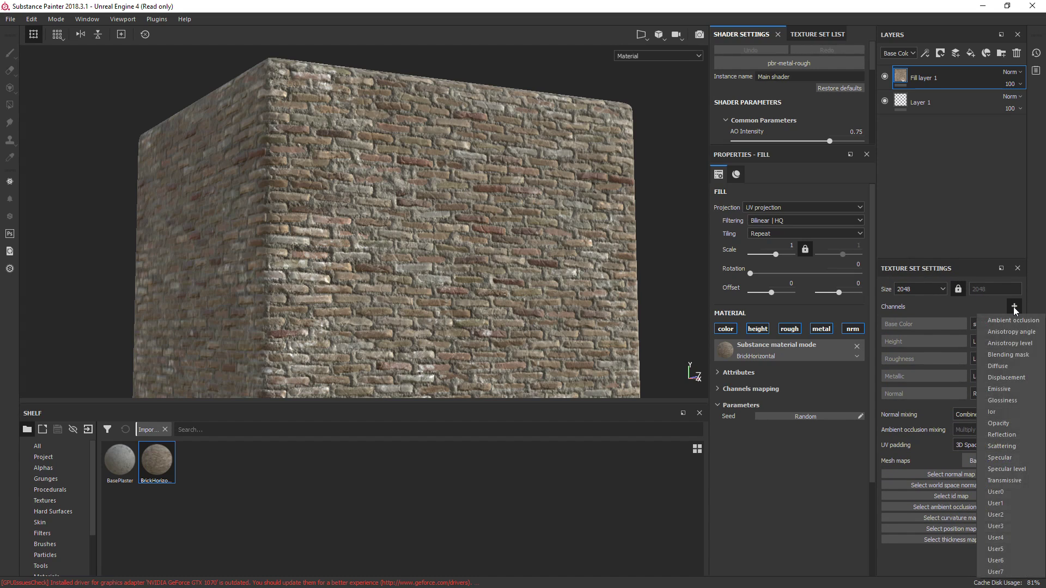
pyautogui.click(1010, 377)
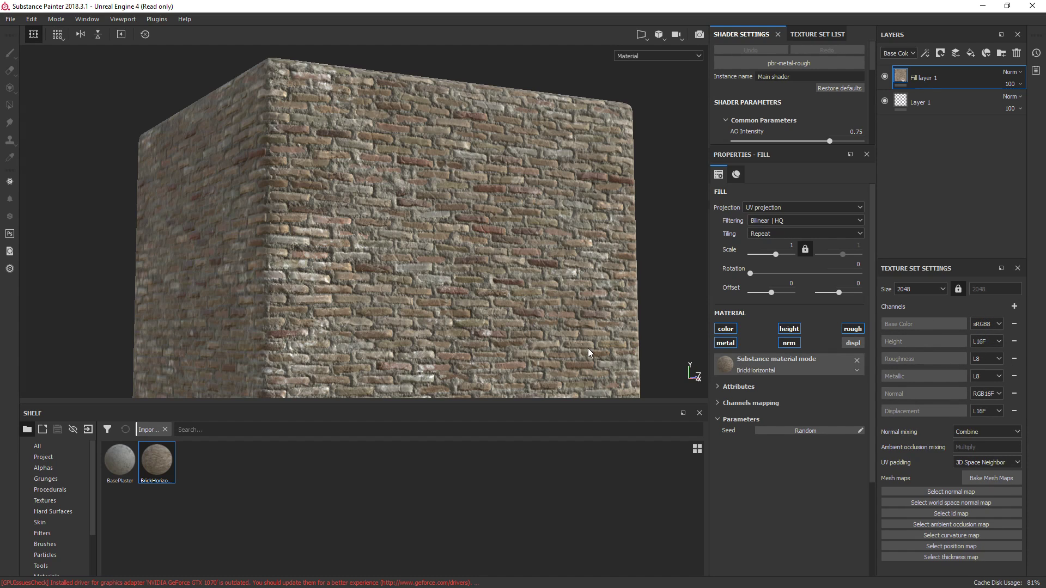
# Rename the fill layer as Brick
pyautogui.keyDown('alt'); pyautogui.moveTo(458, 210); pyautogui.dragTo(454, 270); pyautogui.keyUp('alt')
pyautogui.keyDown('alt'); pyautogui.moveTo(454, 270); pyautogui.dragTo(435, 233, button='middle'); pyautogui.keyUp('alt')
pyautogui.doubleClick(921, 79)
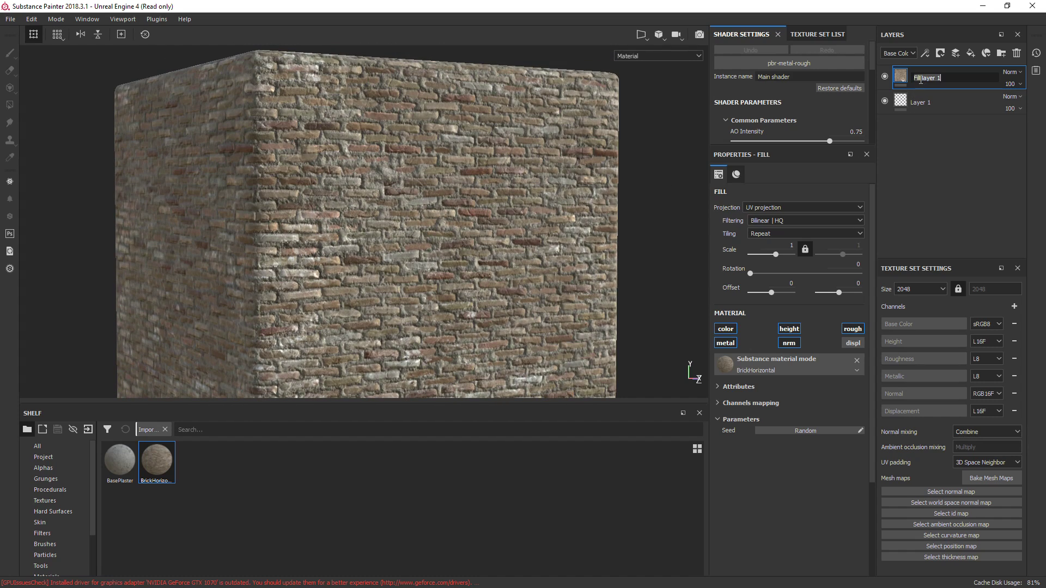
pyautogui.write('Blrick')
pyautogui.press('Return')
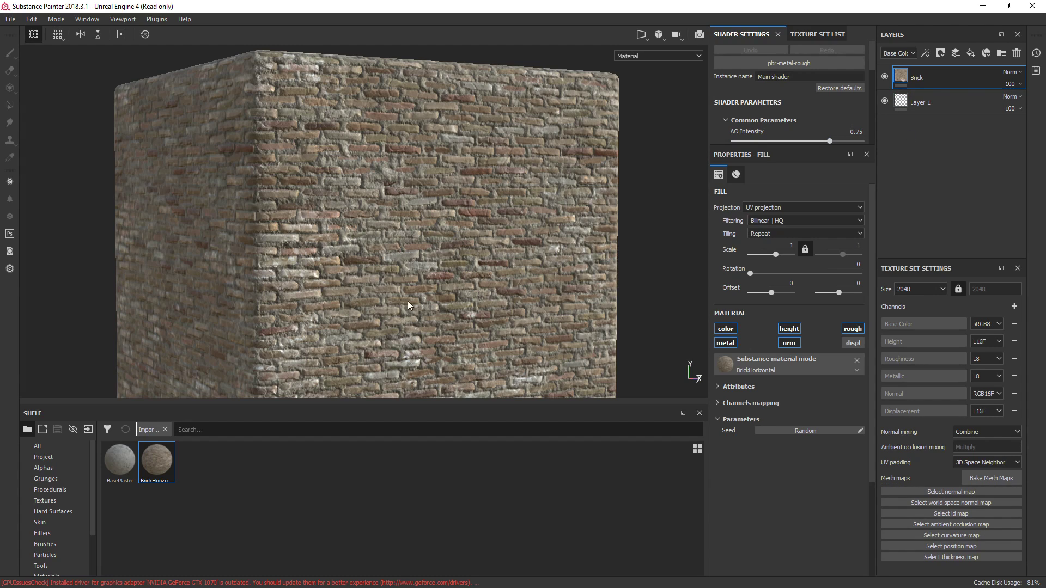
# Enable displacement on the Brick fill material and map its Displacement channel to the Height output
pyautogui.click(853, 343)
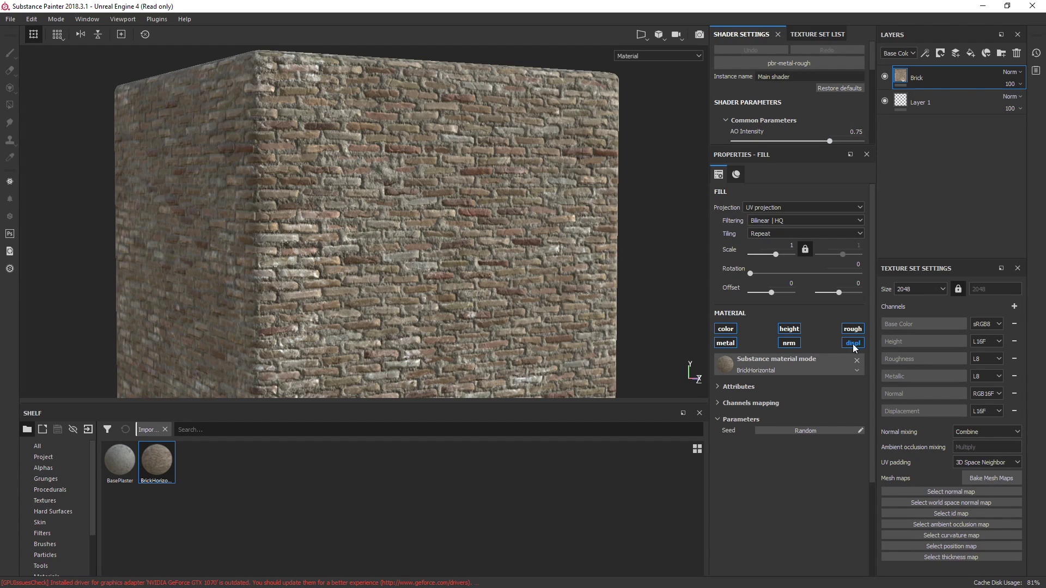
pyautogui.click(728, 403)
pyautogui.click(791, 482)
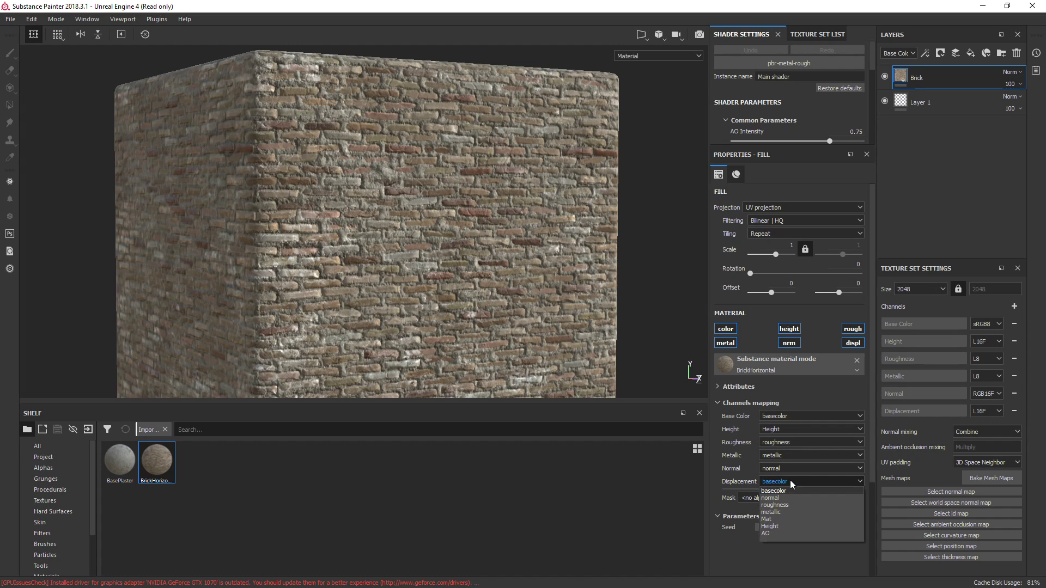
pyautogui.click(779, 526)
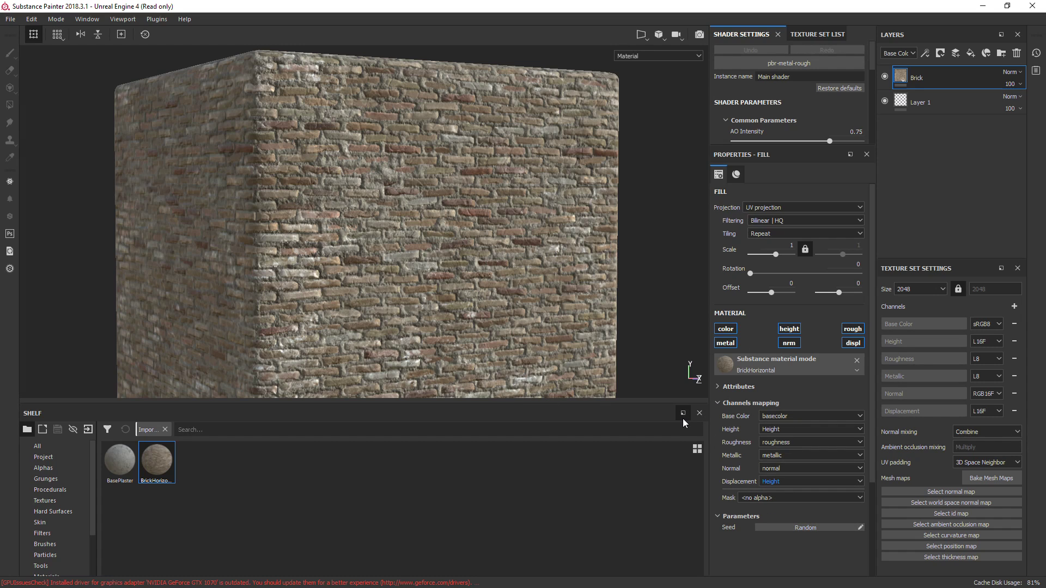
# Enable Parallax Occlusion Mapping in the shader parameters
pyautogui.keyDown('alt'); pyautogui.moveTo(393, 265); pyautogui.dragTo(417, 218); pyautogui.keyUp('alt')
pyautogui.keyDown('alt'); pyautogui.moveTo(417, 218); pyautogui.dragTo(597, 326, button='right'); pyautogui.keyUp('alt')
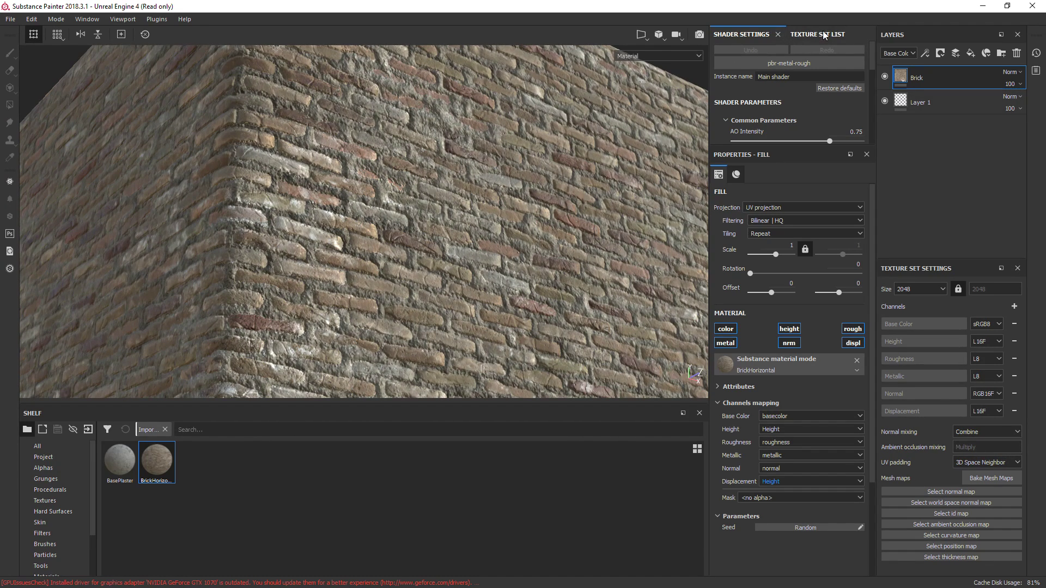
pyautogui.moveTo(767, 146); pyautogui.dragTo(767, 357)
pyautogui.scroll(-1, 756, 135)
pyautogui.click(767, 272)
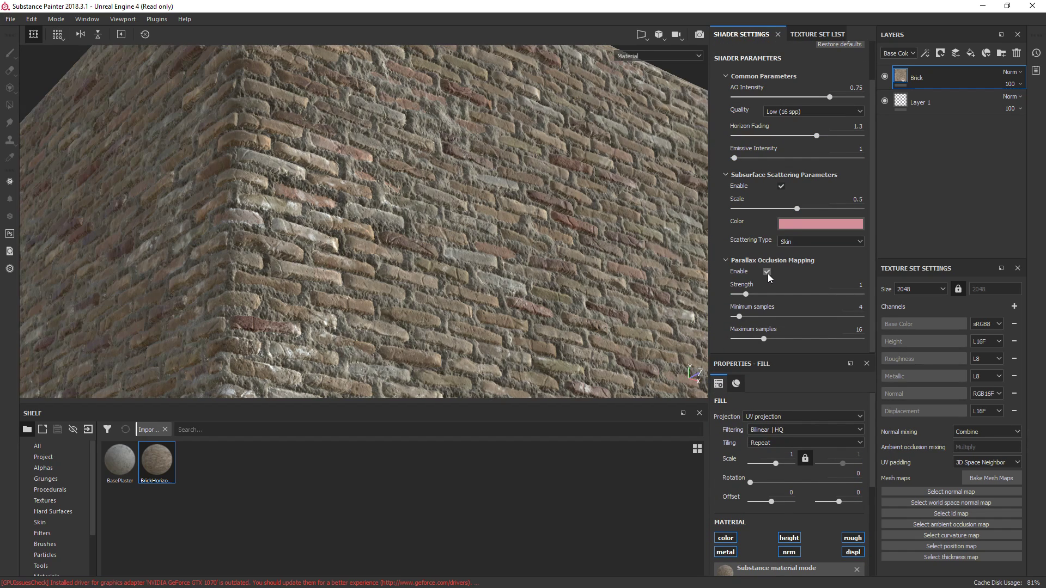
# Set the parallax occlusion mapping to 40 minimum samples, 40 maximum samples and a strength of 10
pyautogui.moveTo(739, 317); pyautogui.dragTo(812, 317)
pyautogui.click(812, 340)
pyautogui.moveTo(747, 295); pyautogui.dragTo(889, 297)
pyautogui.keyDown('alt'); pyautogui.moveTo(500, 234); pyautogui.dragTo(395, 210); pyautogui.keyUp('alt')
pyautogui.scroll(-5, 409, 289)
pyautogui.scroll(3, 456, 246)
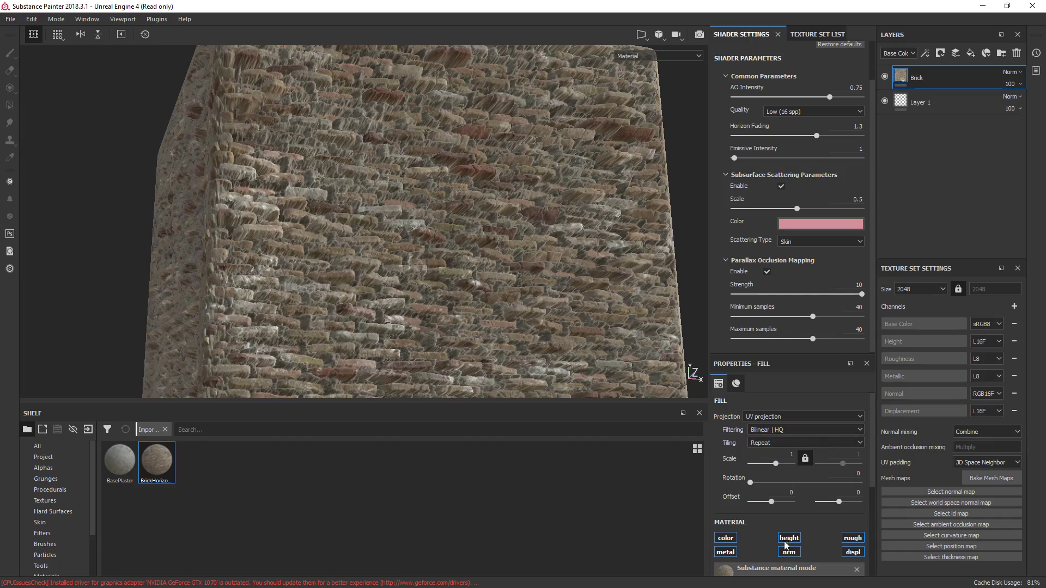
# Show the height channel on the model and add a levels effect to the Brick layer that affects Height
pyautogui.moveTo(776, 354); pyautogui.dragTo(774, 192)
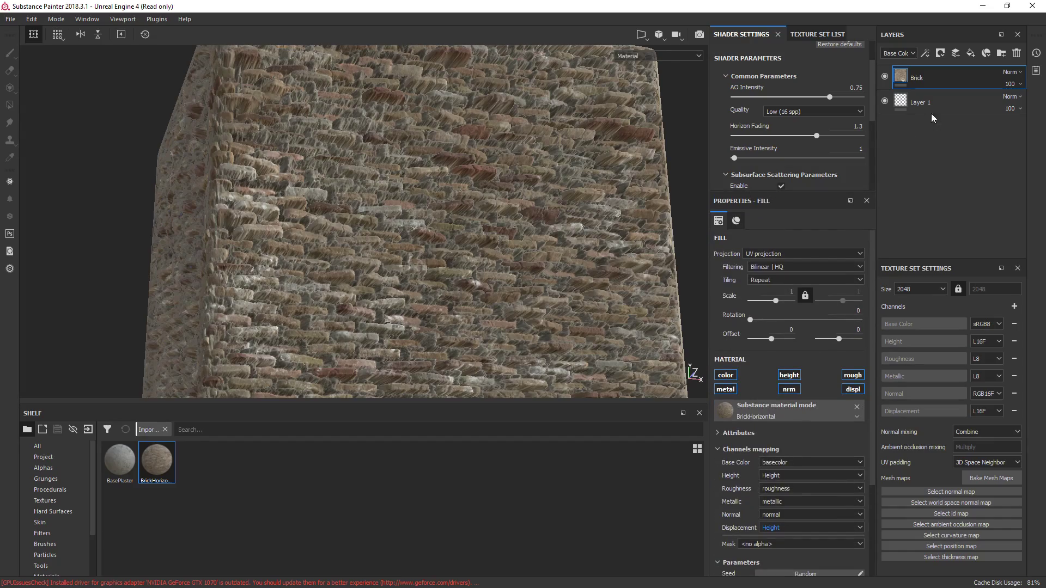
pyautogui.keyDown('alt'); pyautogui.moveTo(401, 212); pyautogui.dragTo(382, 221); pyautogui.keyUp('alt')
pyautogui.press('c')
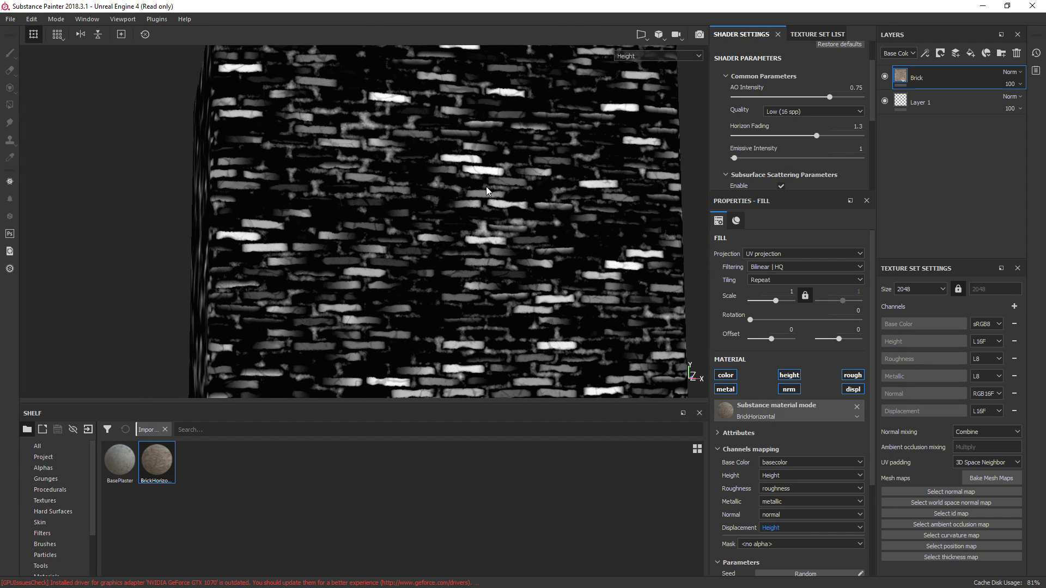
pyautogui.rightClick(939, 76)
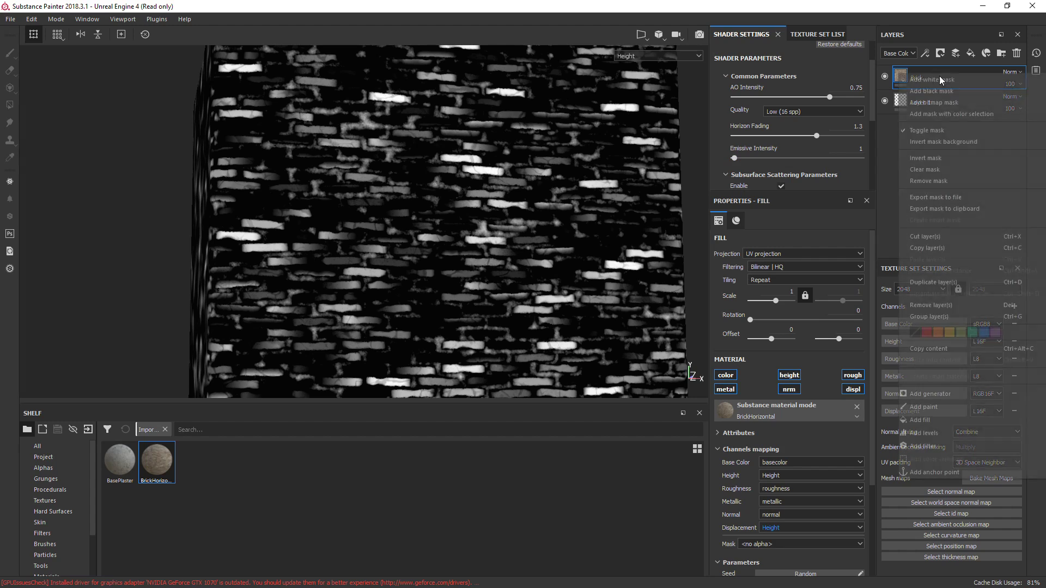
pyautogui.click(933, 434)
pyautogui.click(790, 238)
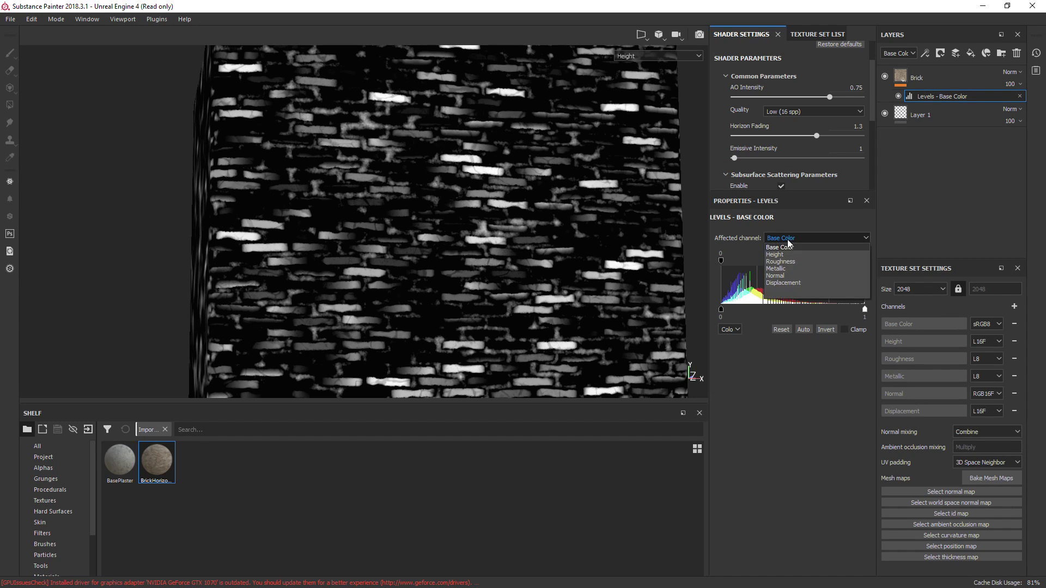
pyautogui.click(786, 254)
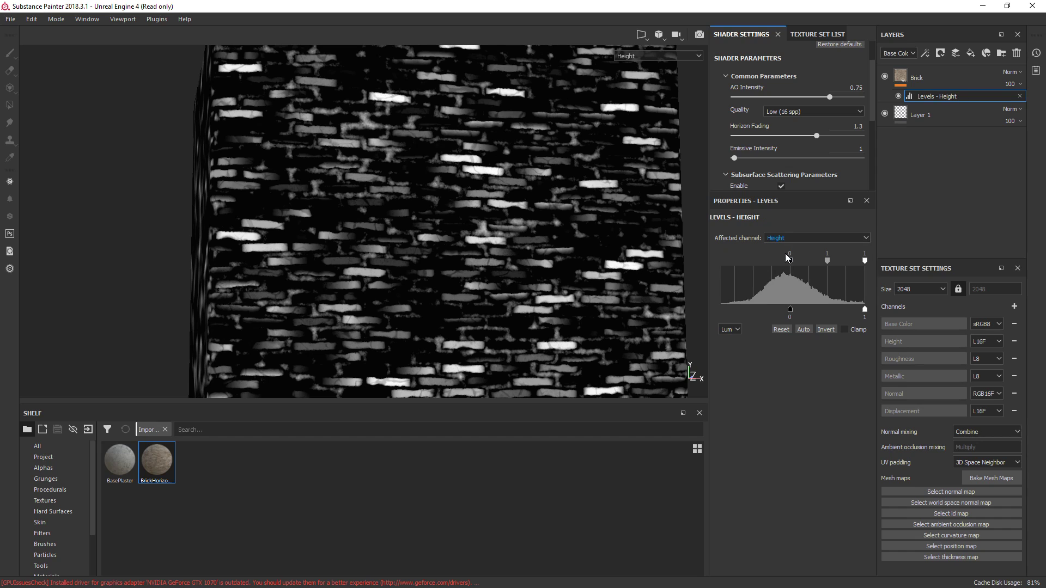
# Lower the maximum output of the Brick layer's height levels to about 0.5 and return to the material view
pyautogui.moveTo(865, 309); pyautogui.dragTo(829, 309)
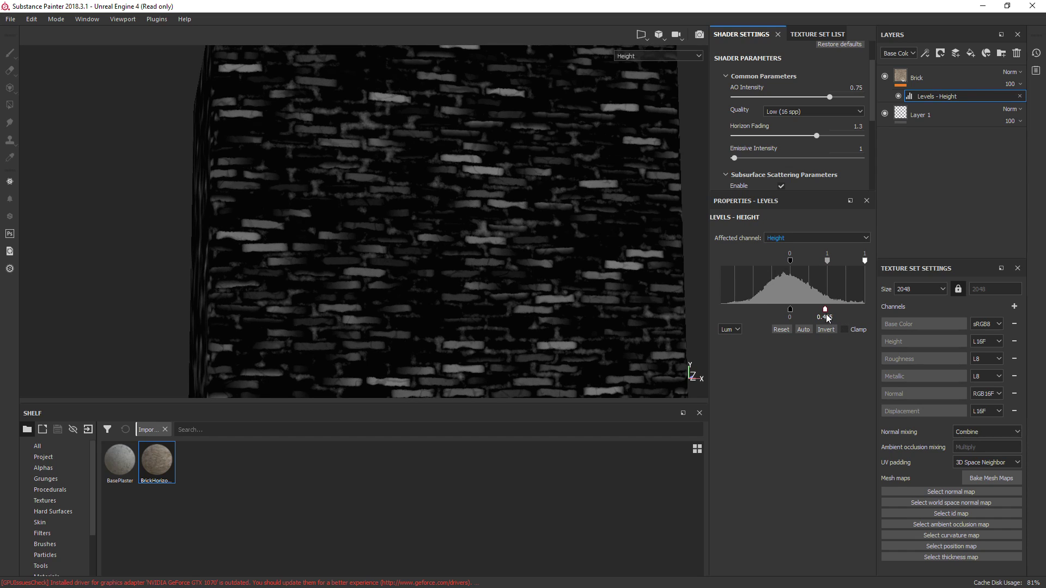
pyautogui.keyDown('alt'); pyautogui.moveTo(509, 270); pyautogui.dragTo(540, 288); pyautogui.keyUp('alt')
pyautogui.press('m')
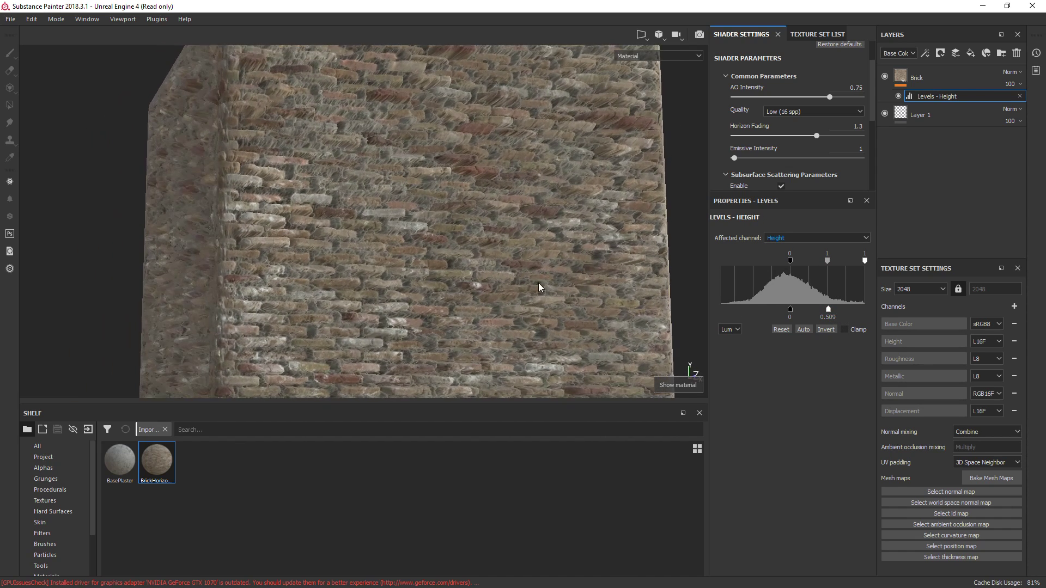
pyautogui.moveTo(829, 310)
pyautogui.mouseDown()
pyautogui.moveTo(845, 311)
pyautogui.moveTo(826, 309)
pyautogui.mouseUp()
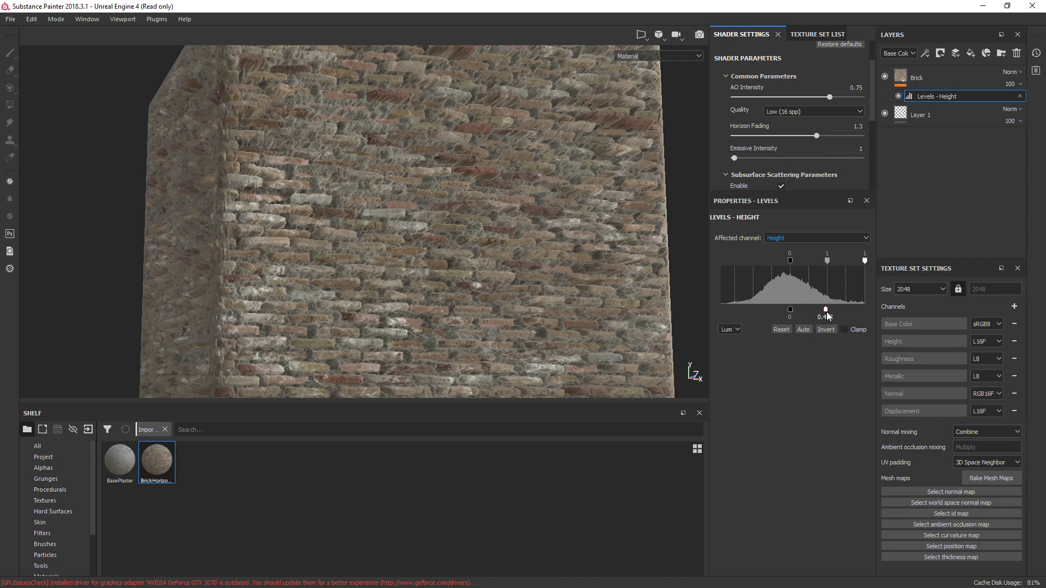
# Add a second levels effect to the Brick layer, affecting Displacement, and lower its maximum output to about 0.5
pyautogui.rightClick(929, 99)
pyautogui.click(951, 142)
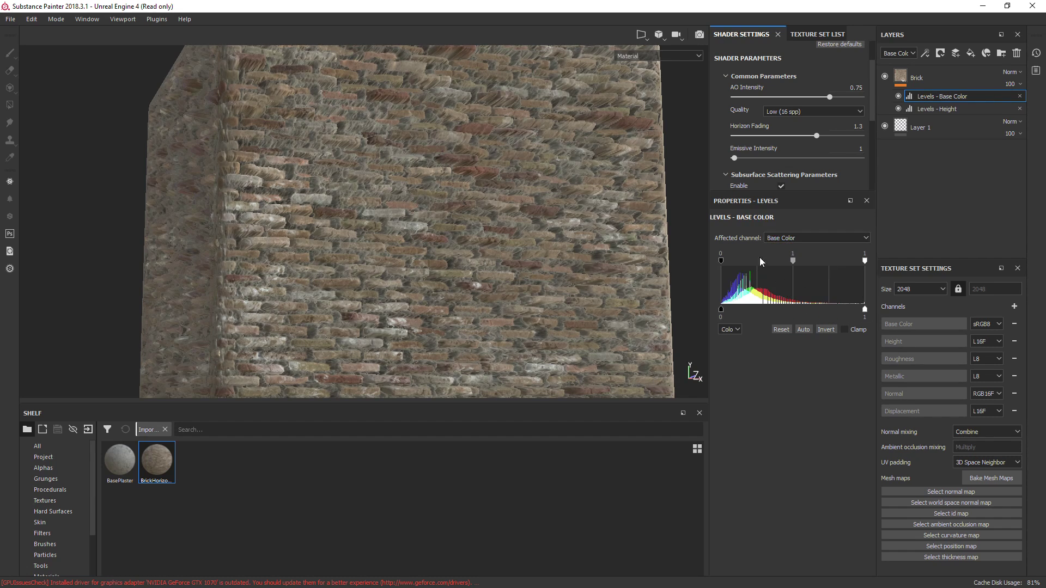
pyautogui.click(802, 243)
pyautogui.click(795, 282)
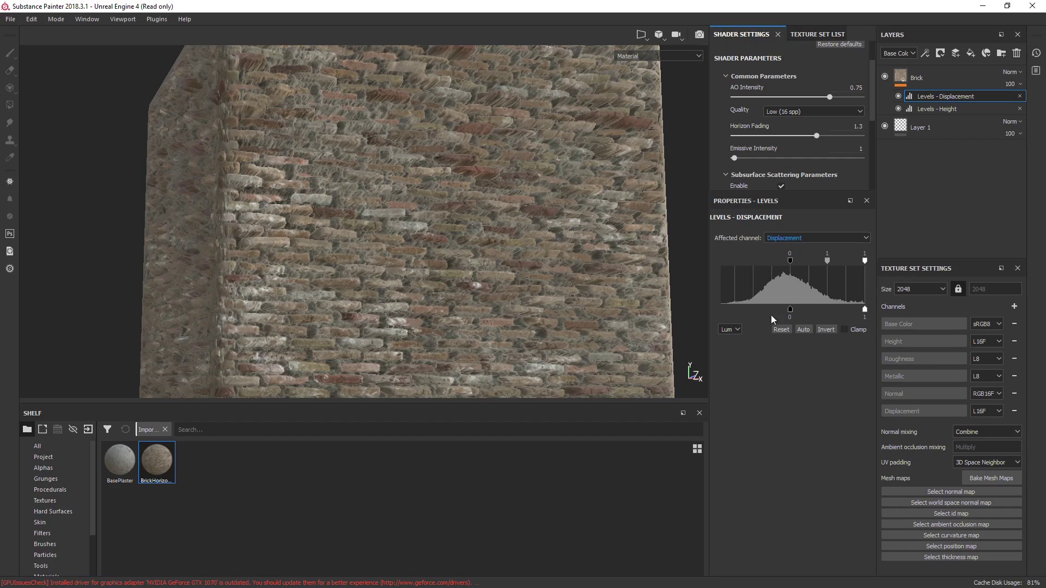
pyautogui.moveTo(865, 309); pyautogui.dragTo(828, 310)
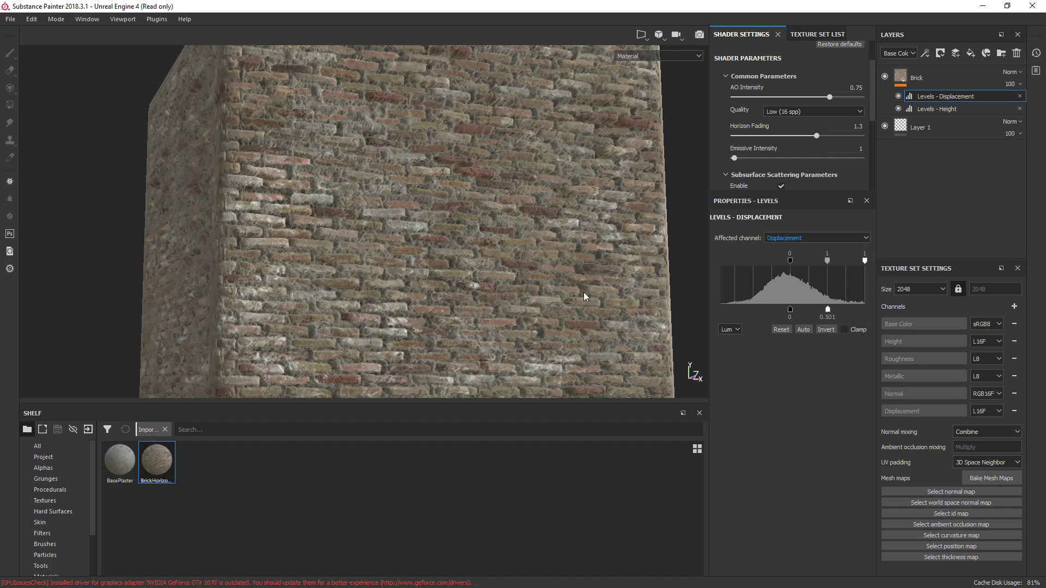
# Lower the maximum output of the Brick layer's displacement levels to about 0.25 and check the bricks on the cube
pyautogui.keyDown('alt'); pyautogui.moveTo(587, 297); pyautogui.dragTo(420, 318); pyautogui.keyUp('alt')
pyautogui.scroll(5, 420, 317)
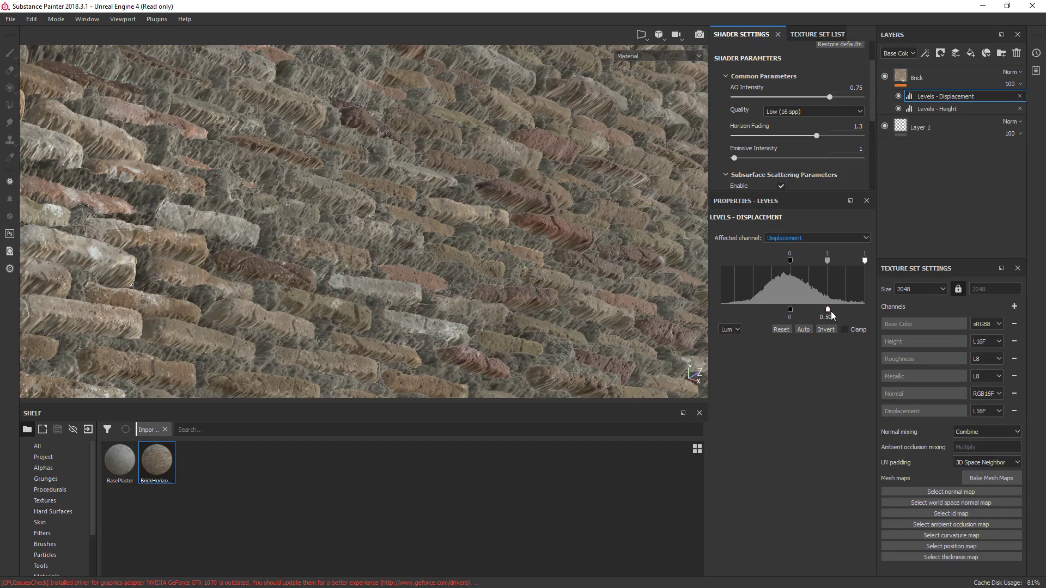
pyautogui.moveTo(827, 310); pyautogui.dragTo(809, 311)
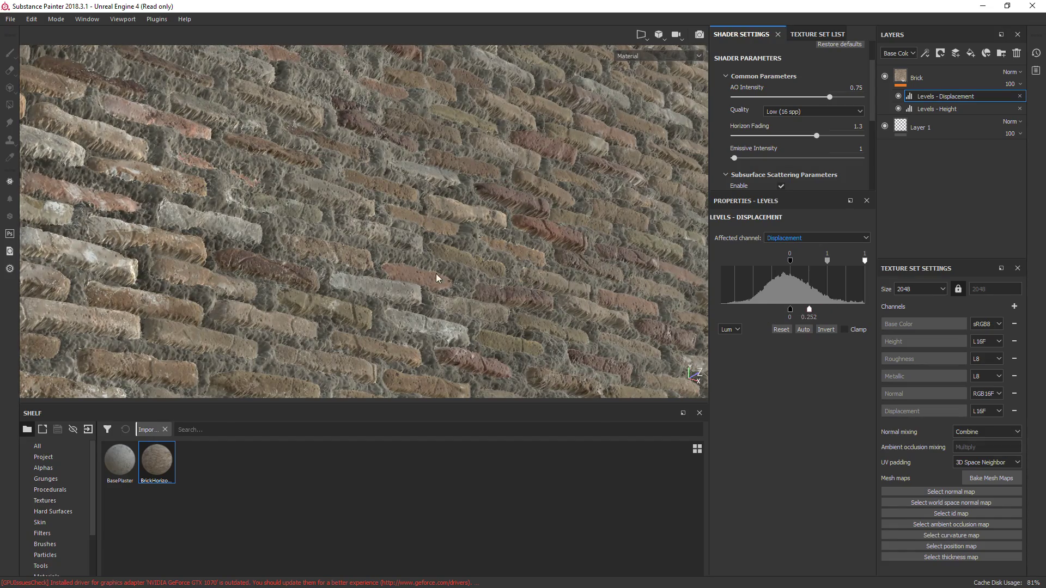
pyautogui.keyDown('alt'); pyautogui.moveTo(438, 277); pyautogui.dragTo(597, 156); pyautogui.keyUp('alt')
pyautogui.scroll(-4, 488, 205)
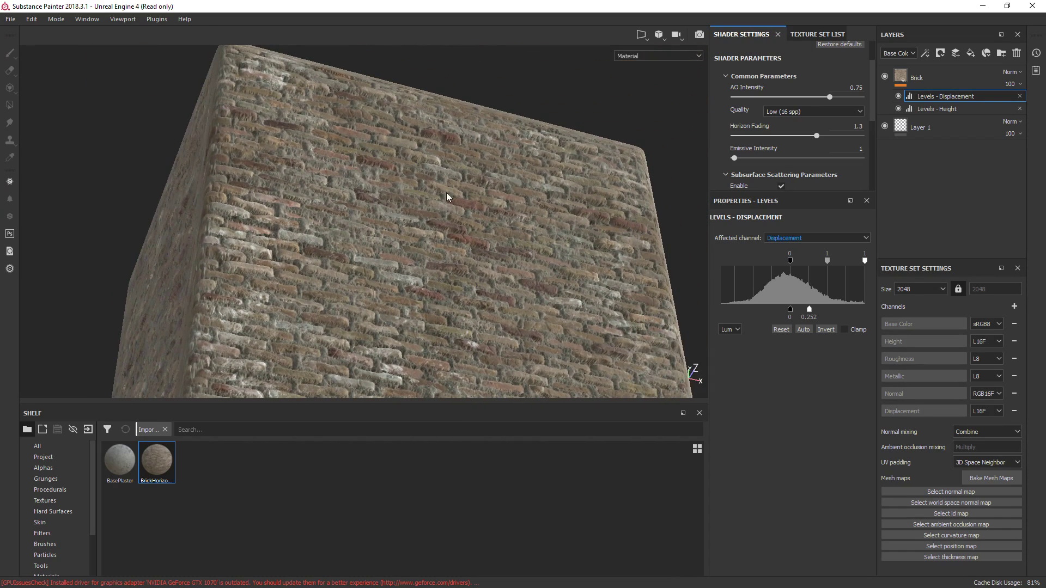
pyautogui.keyDown('alt'); pyautogui.moveTo(447, 192); pyautogui.dragTo(353, 198); pyautogui.keyUp('alt')
pyautogui.keyDown('alt'); pyautogui.moveTo(511, 207); pyautogui.dragTo(415, 260); pyautogui.keyUp('alt')
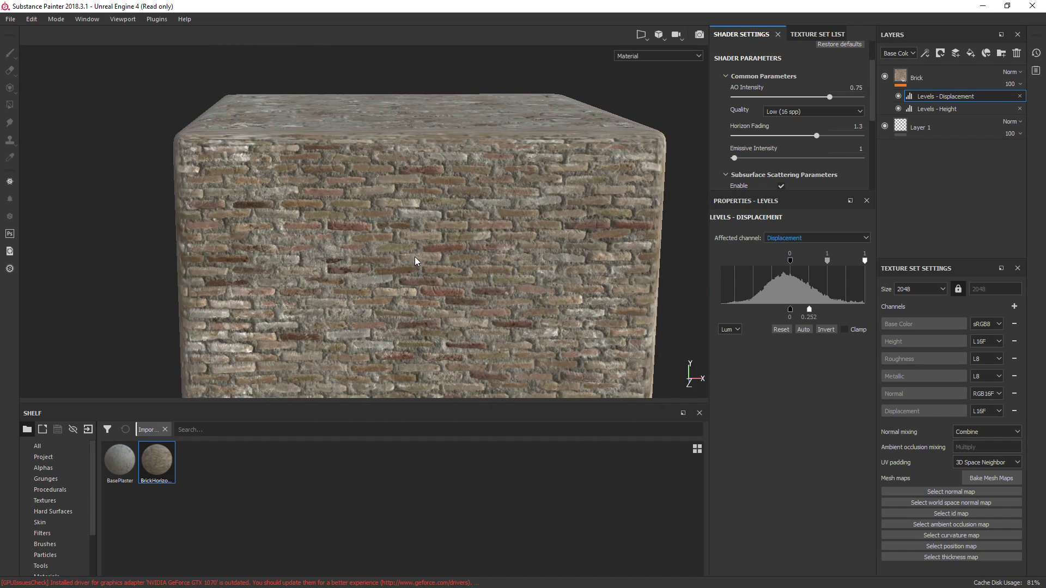
# Add a folder above the Brick layer and name it Plaster
pyautogui.click(953, 82)
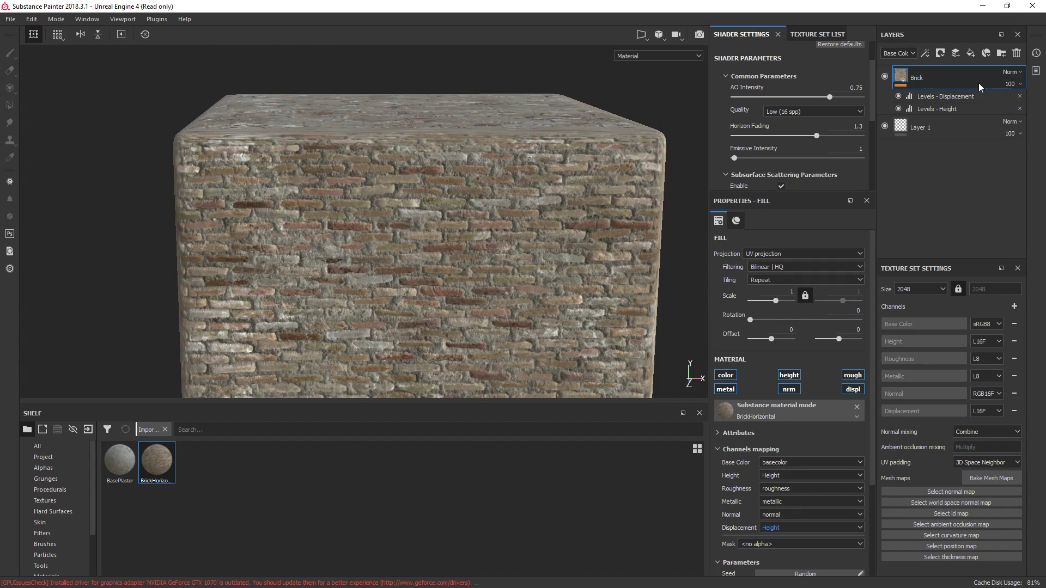
pyautogui.keyDown('alt'); pyautogui.moveTo(520, 187); pyautogui.dragTo(570, 179); pyautogui.keyUp('alt')
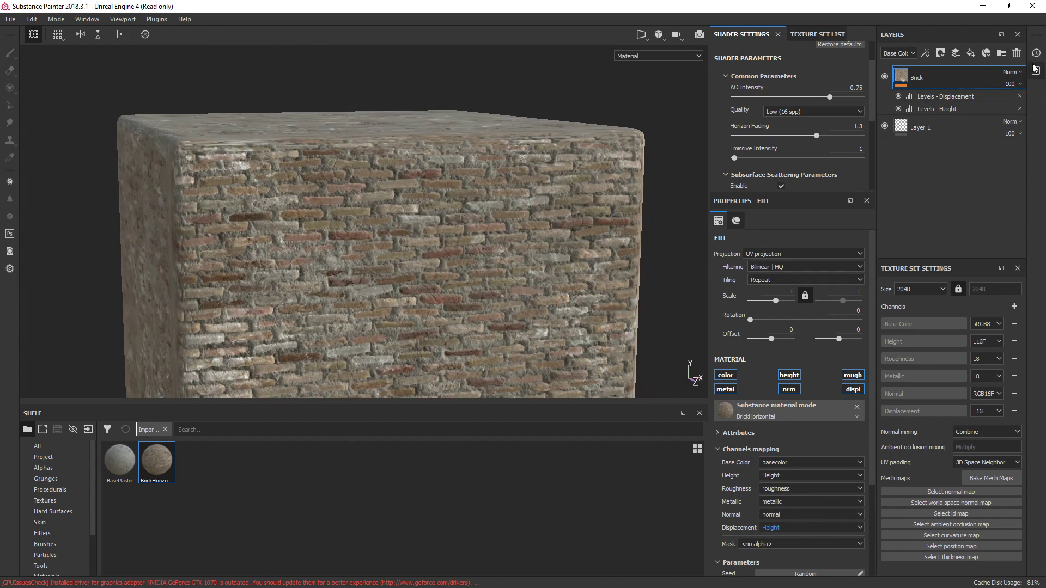
pyautogui.click(1001, 54)
pyautogui.doubleClick(929, 77)
pyautogui.write('PLaster')
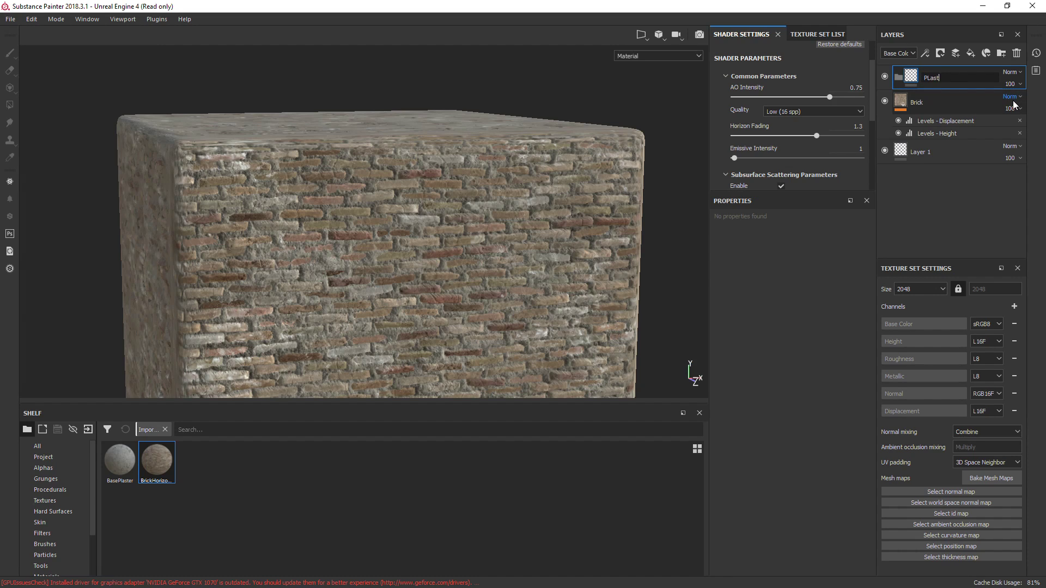
pyautogui.press('Return')
pyautogui.doubleClick(929, 78)
pyautogui.write('Plaster')
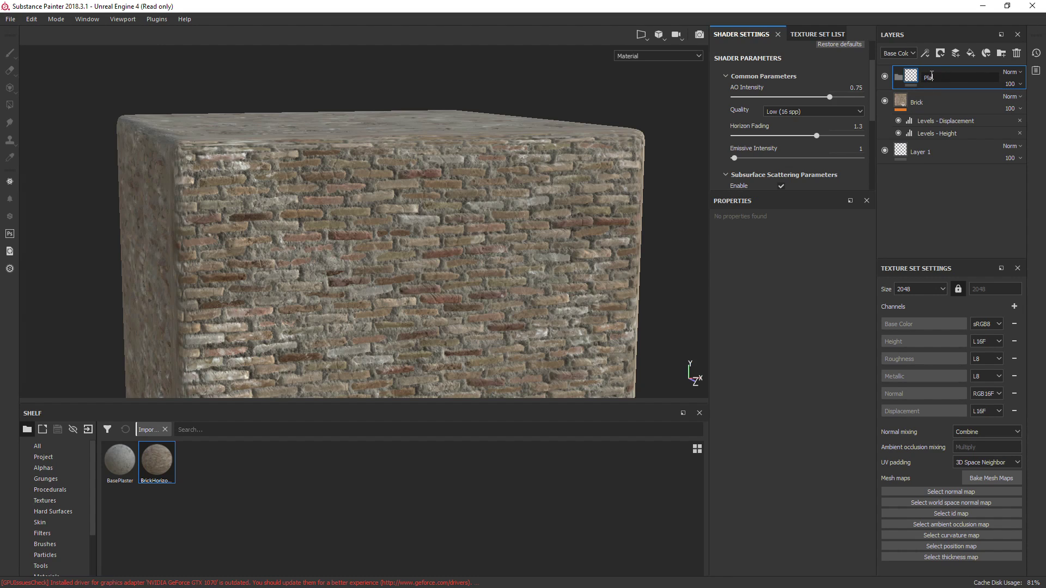
pyautogui.press('Return')
# Add a fill layer inside the Plaster folder and apply the BasePlaster material to it
pyautogui.click(970, 52)
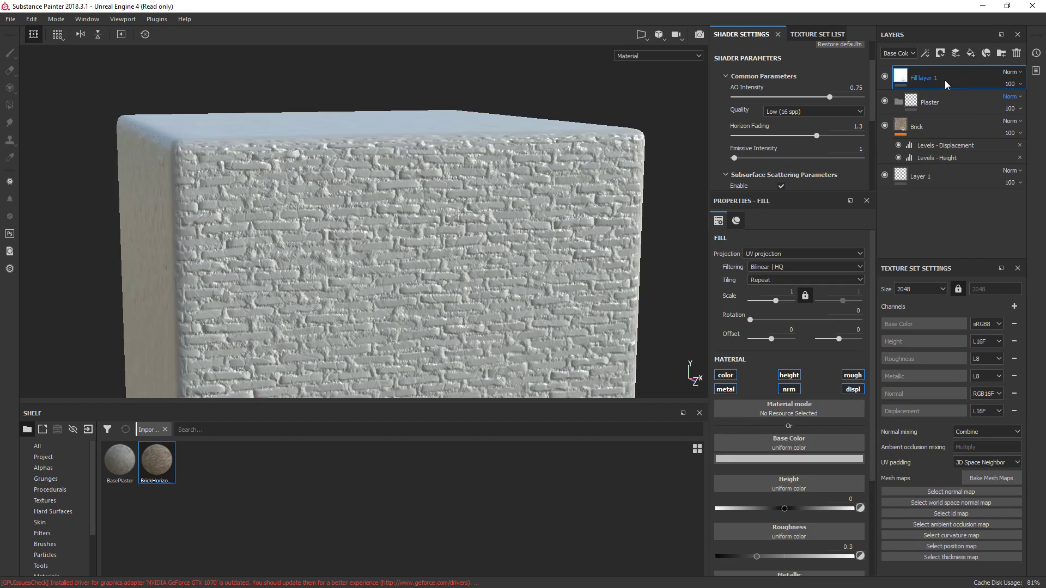
pyautogui.moveTo(945, 80); pyautogui.dragTo(932, 103)
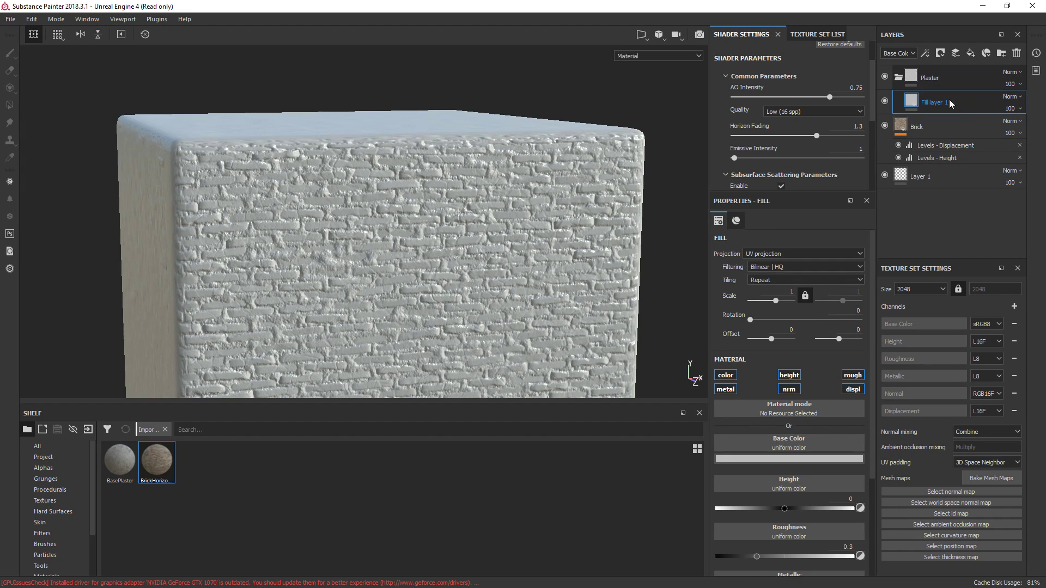
pyautogui.moveTo(119, 463); pyautogui.dragTo(766, 413)
pyautogui.keyDown('alt'); pyautogui.moveTo(493, 312); pyautogui.dragTo(503, 255, button='middle'); pyautogui.keyUp('alt')
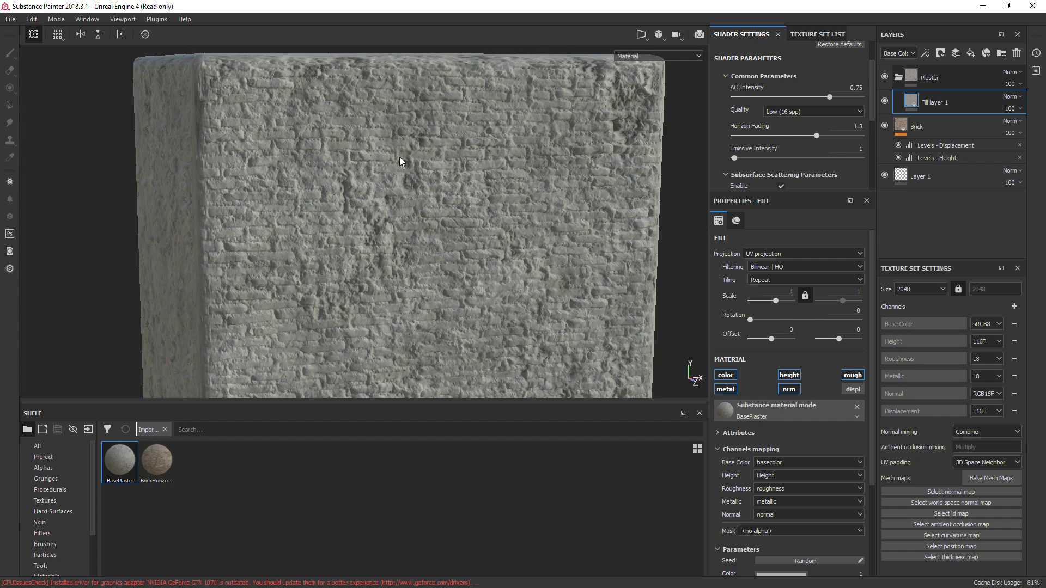
pyautogui.scroll(-3, 773, 397)
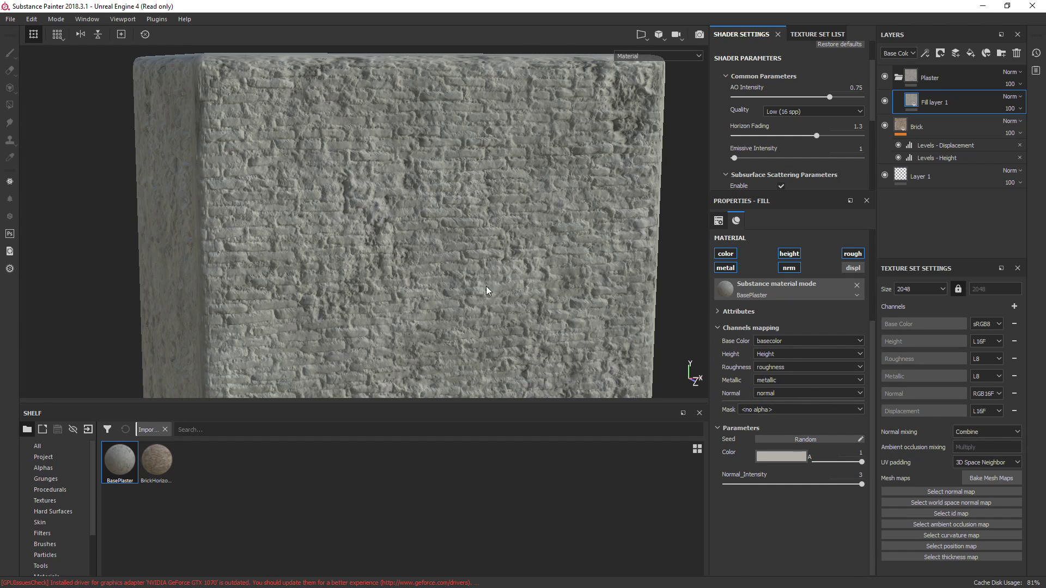
pyautogui.keyDown('alt'); pyautogui.moveTo(486, 290); pyautogui.dragTo(468, 268); pyautogui.keyUp('alt')
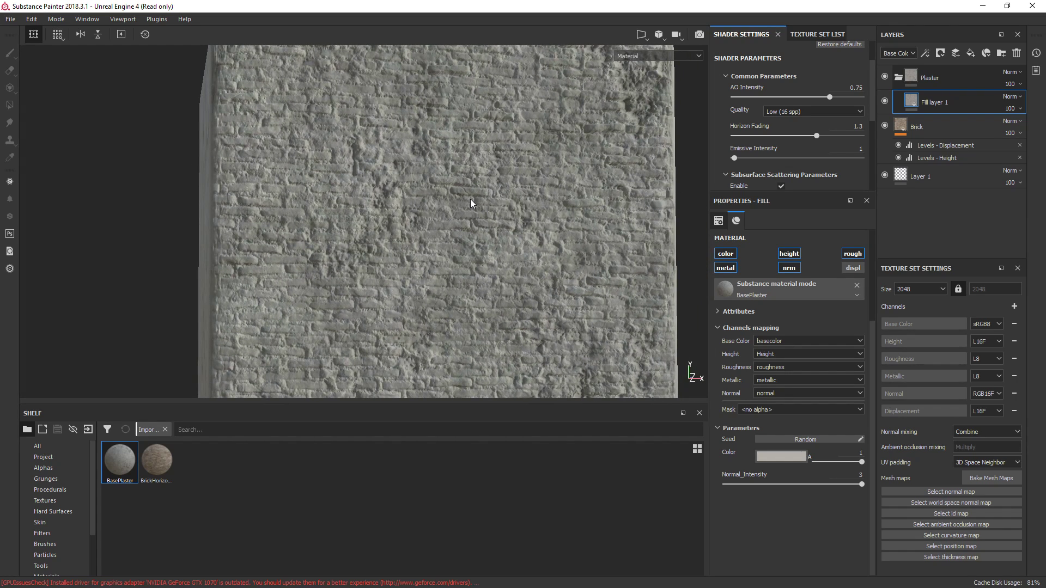
pyautogui.press('c')
pyautogui.press('m')
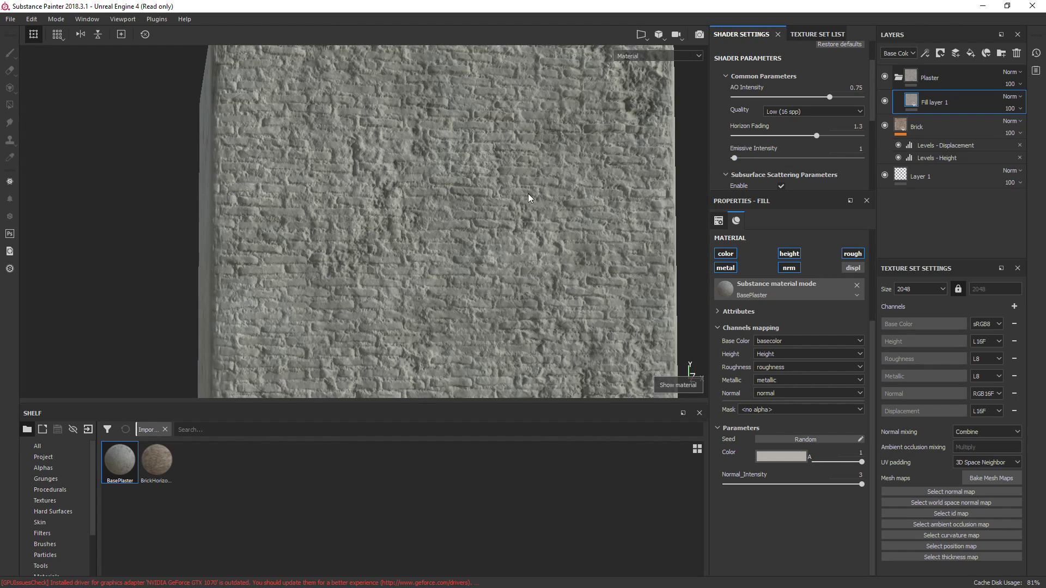
pyautogui.keyDown('alt'); pyautogui.moveTo(528, 194); pyautogui.dragTo(464, 224); pyautogui.keyUp('alt')
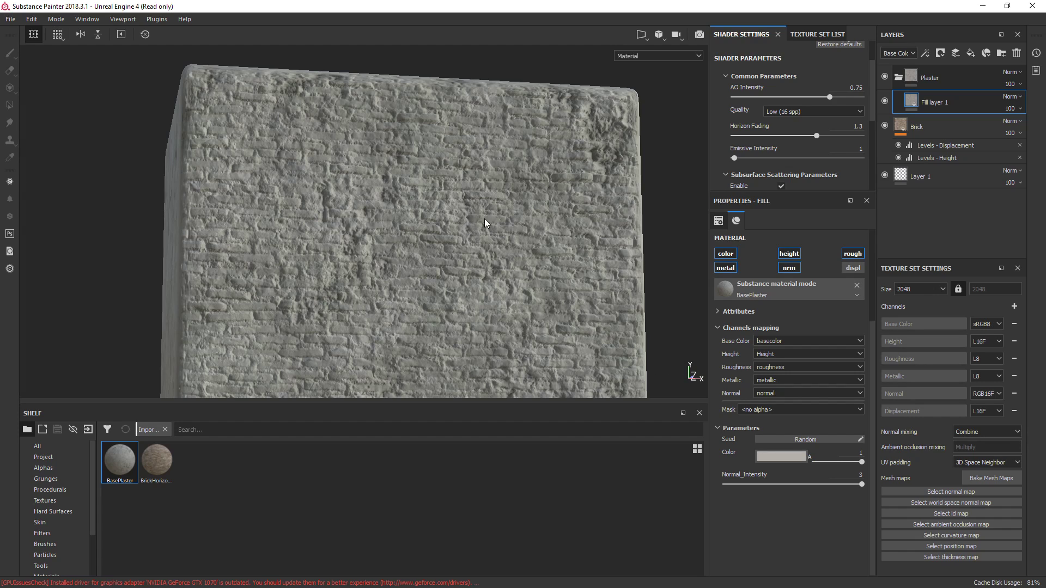
# Set the Plaster folder's blend mode for the Normal channel to Normal
pyautogui.click(898, 53)
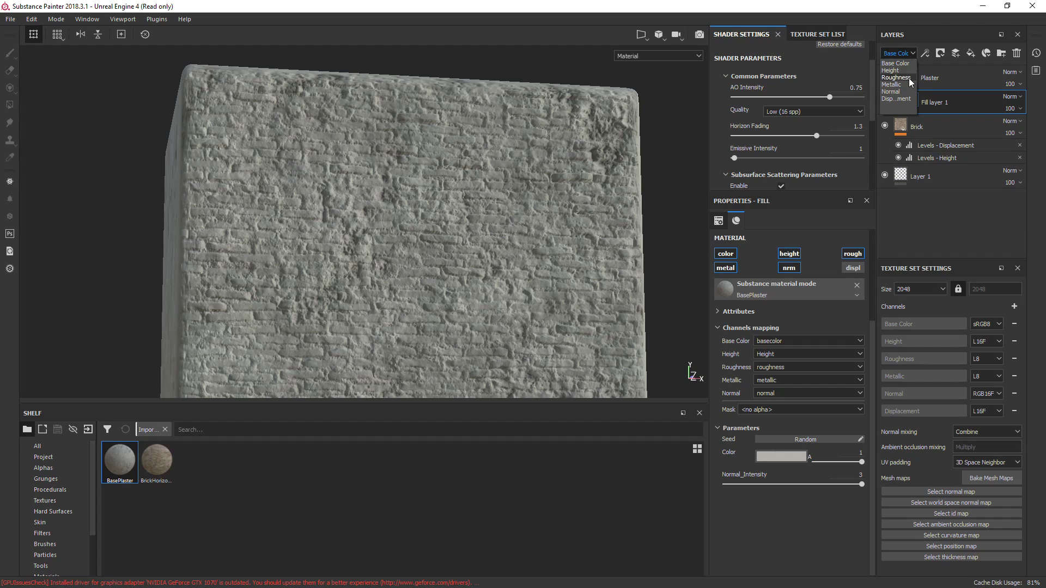
pyautogui.click(893, 92)
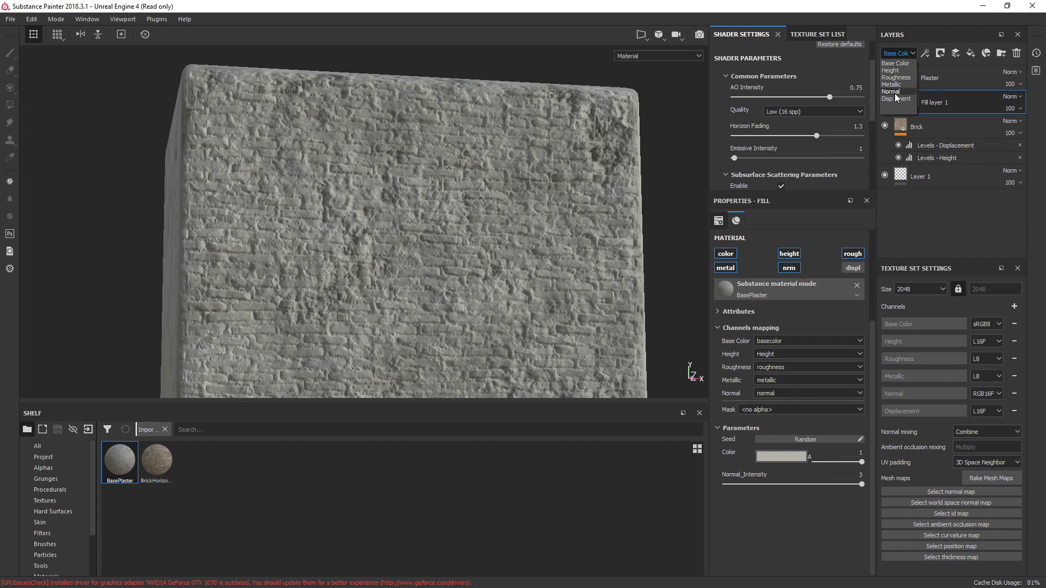
pyautogui.click(938, 77)
pyautogui.click(1007, 71)
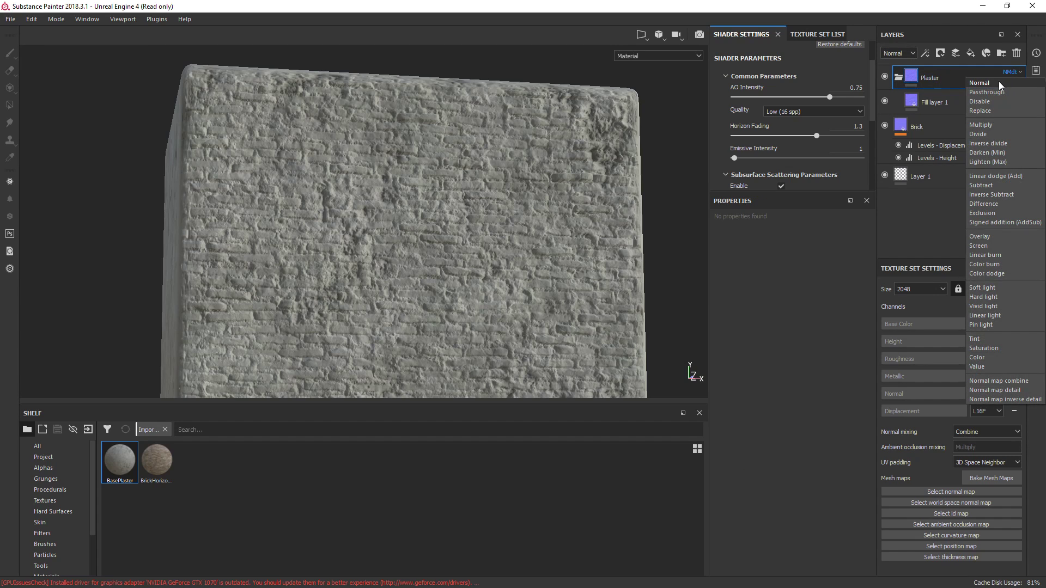
pyautogui.click(998, 82)
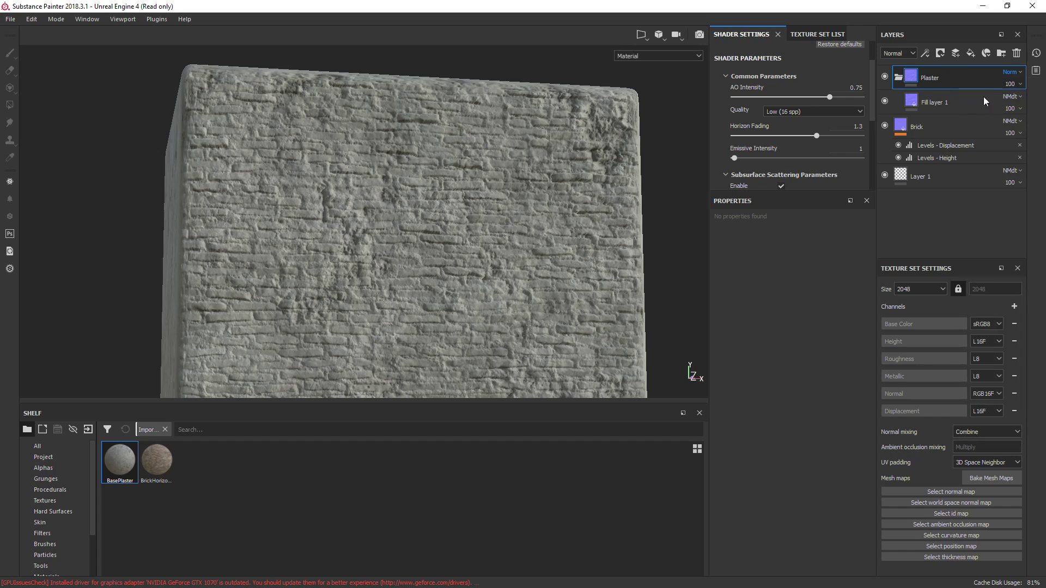
# Set the Plaster folder's blend mode for the Height channel to Lighten (Max) and show the height channel on the model
pyautogui.click(906, 54)
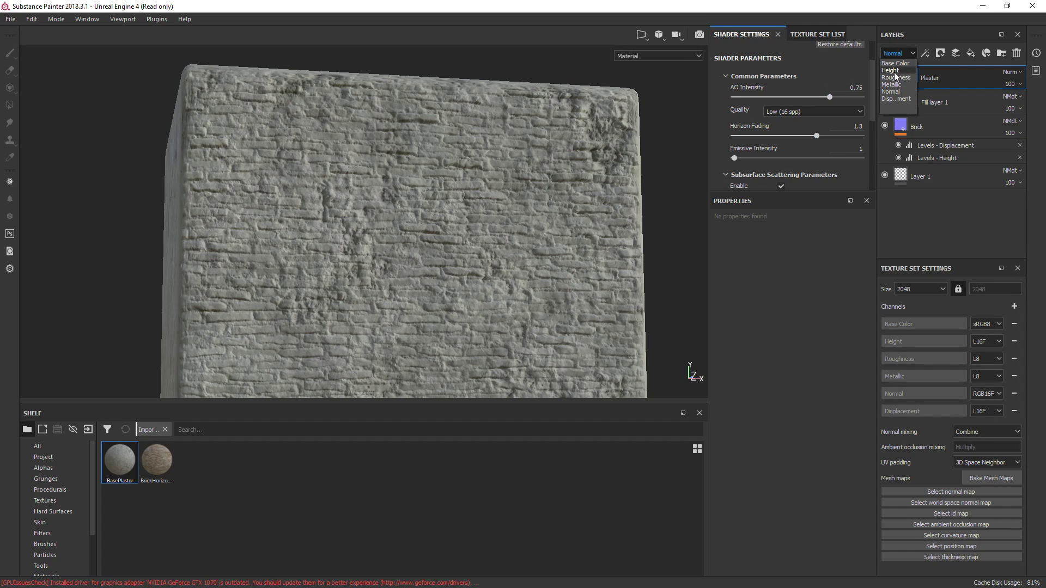
pyautogui.click(891, 70)
pyautogui.click(1009, 72)
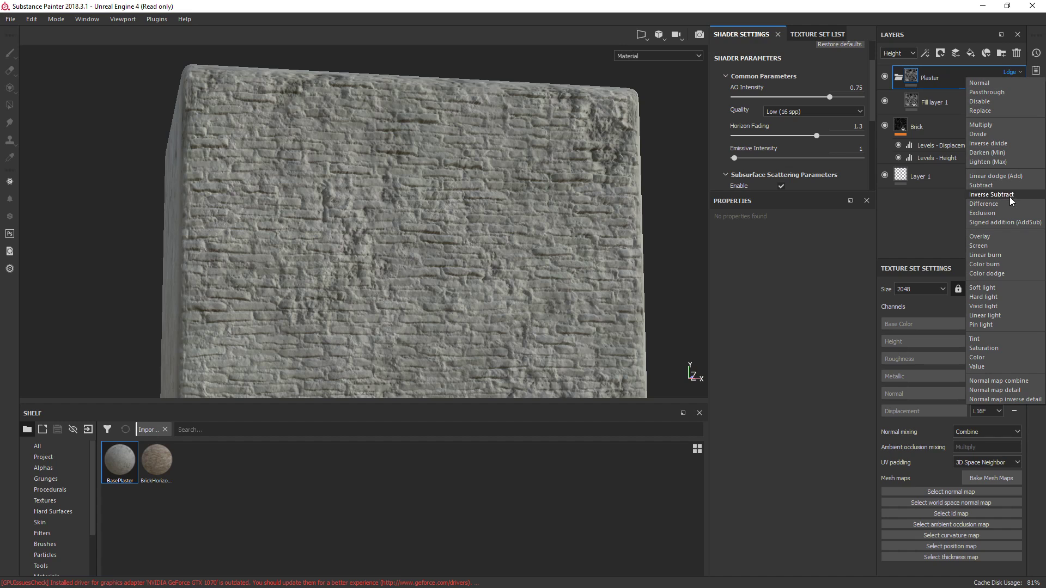
pyautogui.click(993, 160)
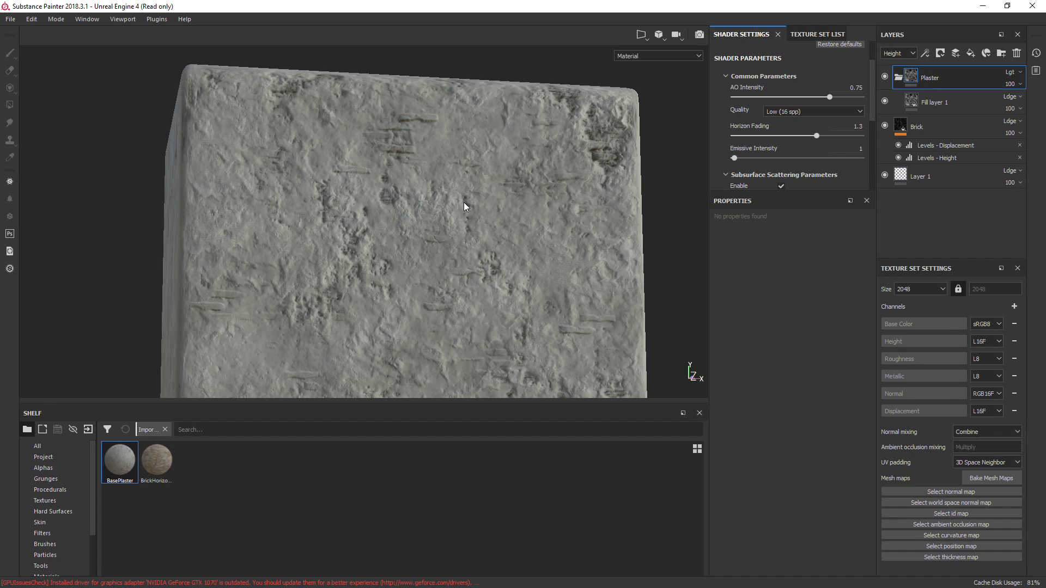
pyautogui.keyDown('alt'); pyautogui.moveTo(463, 202); pyautogui.dragTo(456, 218); pyautogui.keyUp('alt')
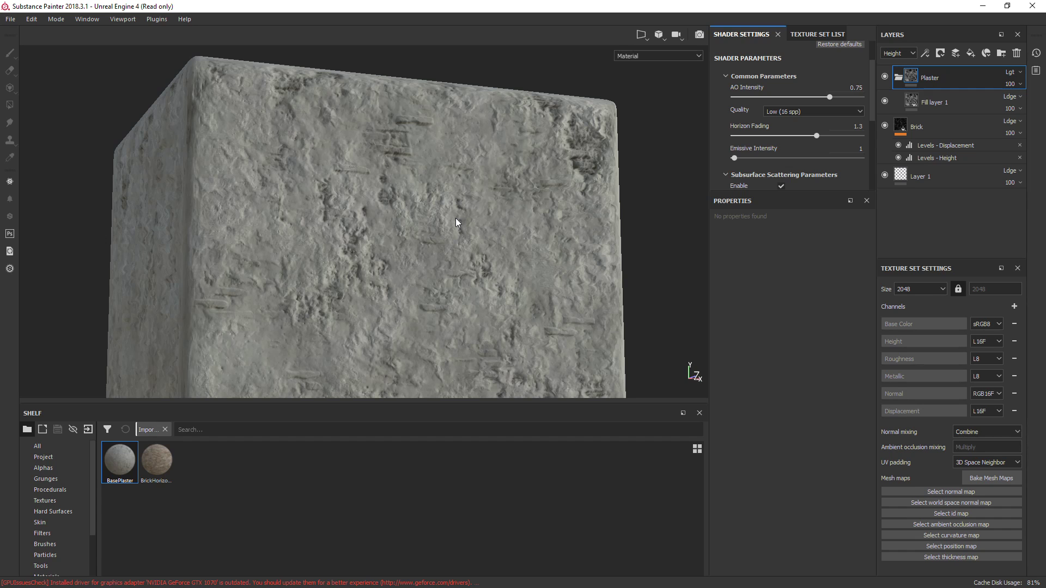
pyautogui.press('c')
pyautogui.keyDown('alt'); pyautogui.moveTo(455, 218); pyautogui.dragTo(478, 200); pyautogui.keyUp('alt')
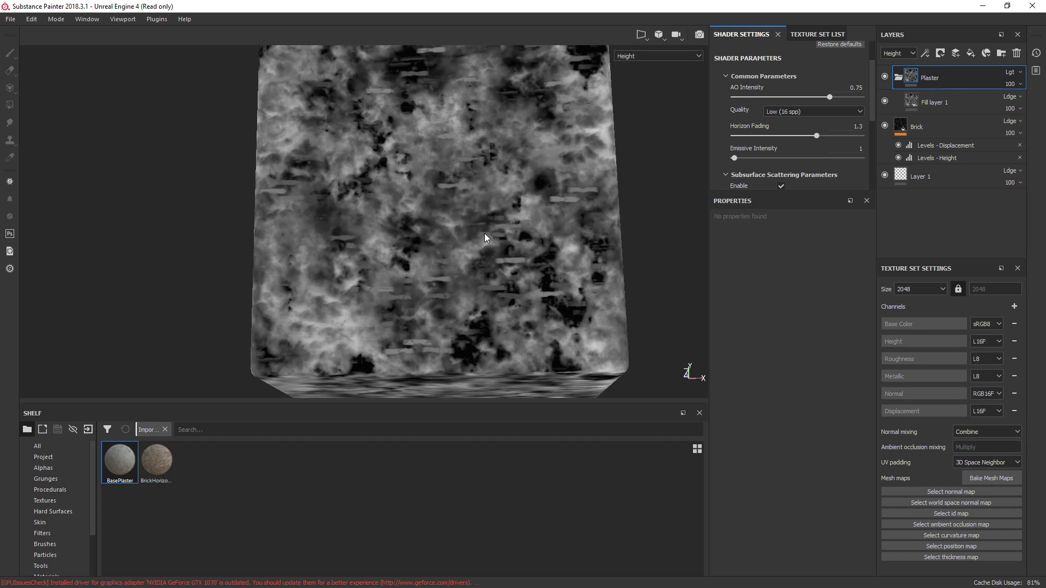
pyautogui.keyDown('alt'); pyautogui.moveTo(452, 173); pyautogui.dragTo(454, 182); pyautogui.keyUp('alt')
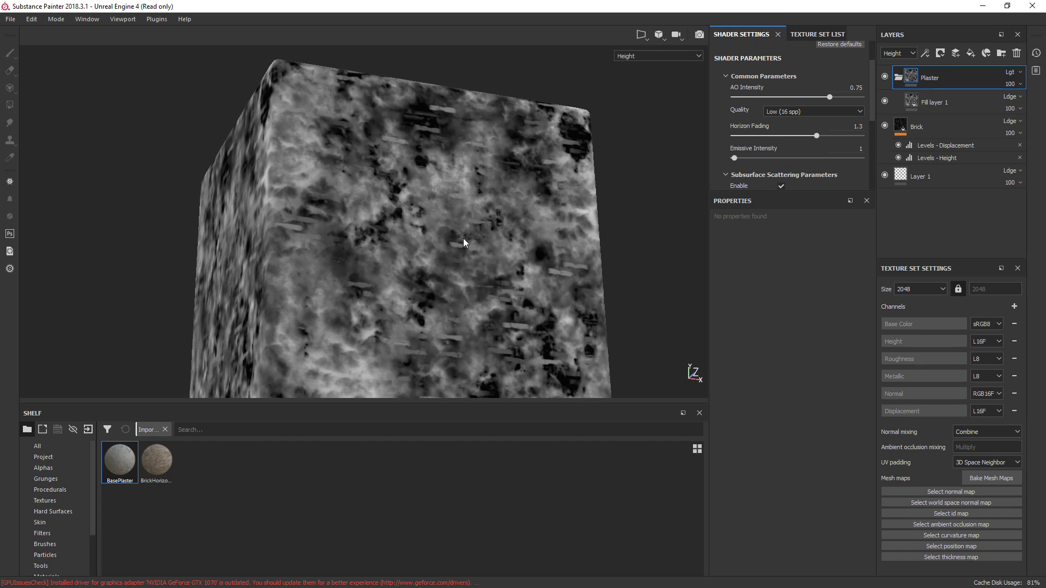
pyautogui.keyDown('alt'); pyautogui.moveTo(463, 243); pyautogui.dragTo(480, 218); pyautogui.keyUp('alt')
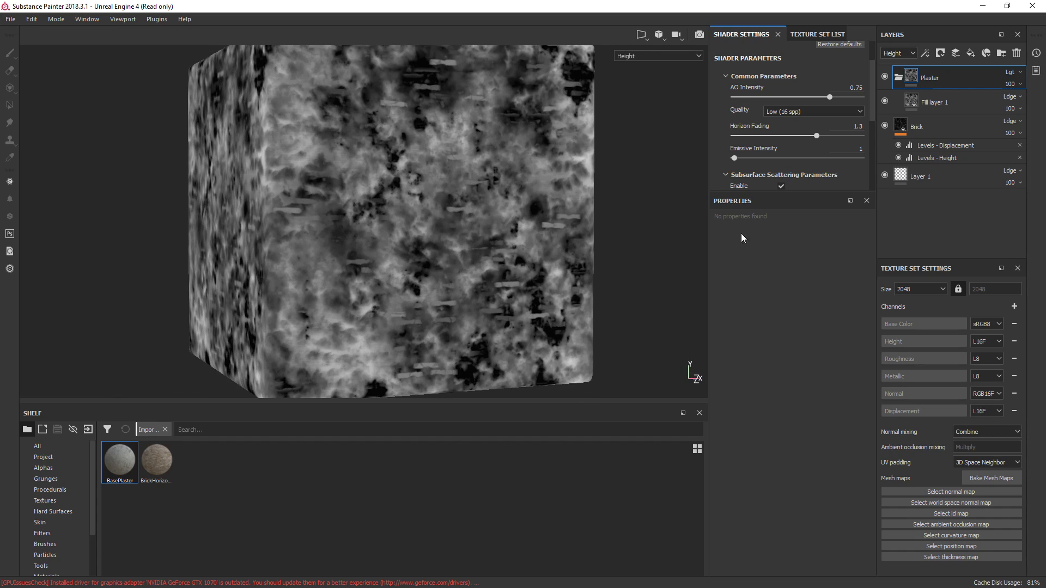
# Try a maximum output of 1 in the Brick layer's height levels, then reset them and restore about 0.5
pyautogui.click(950, 161)
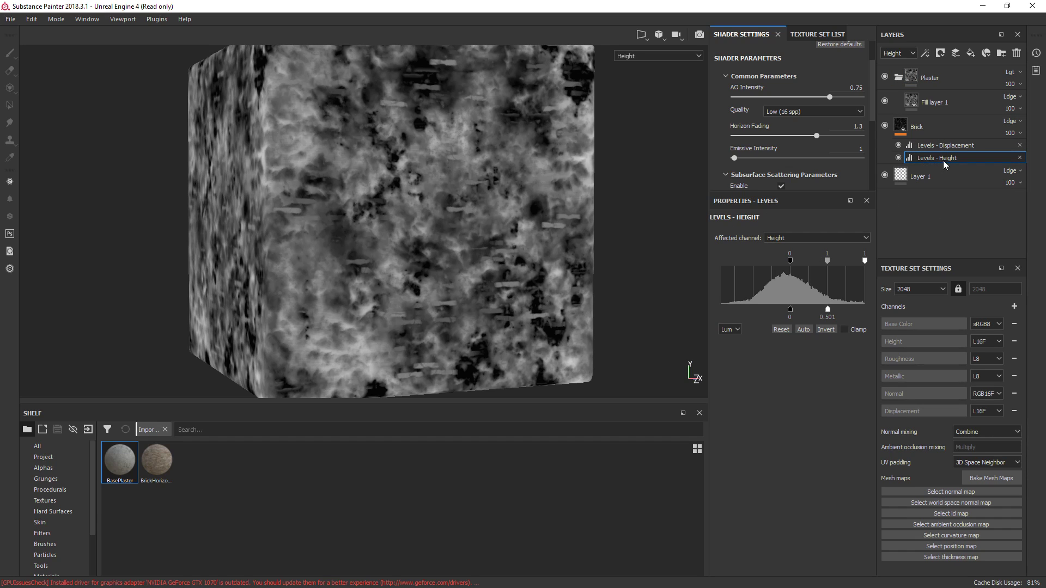
pyautogui.moveTo(828, 309); pyautogui.dragTo(876, 311)
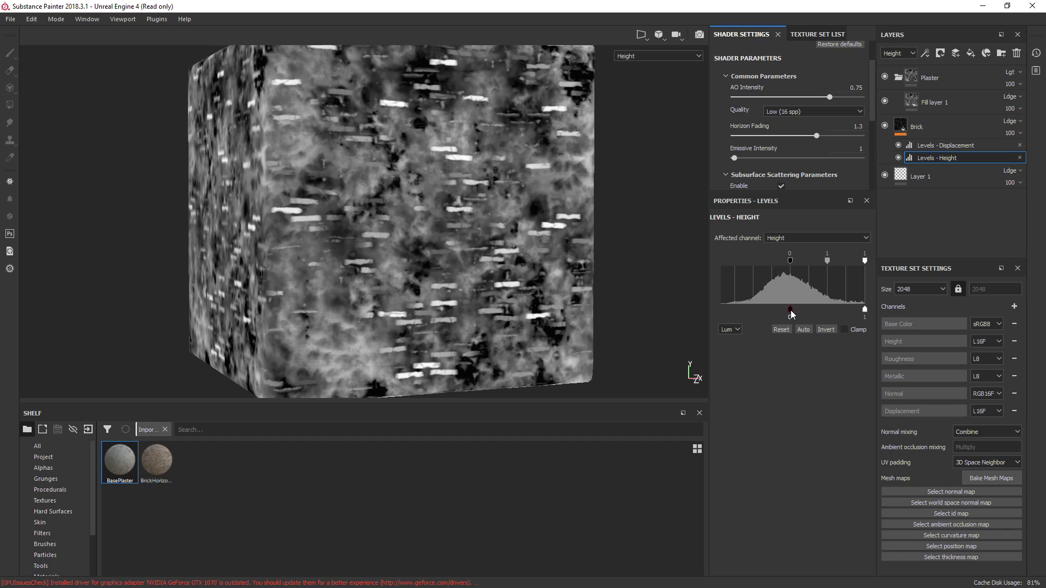
pyautogui.moveTo(791, 309)
pyautogui.mouseDown()
pyautogui.moveTo(820, 310)
pyautogui.moveTo(794, 311)
pyautogui.mouseUp()
pyautogui.click(782, 329)
pyautogui.moveTo(864, 310); pyautogui.dragTo(829, 309)
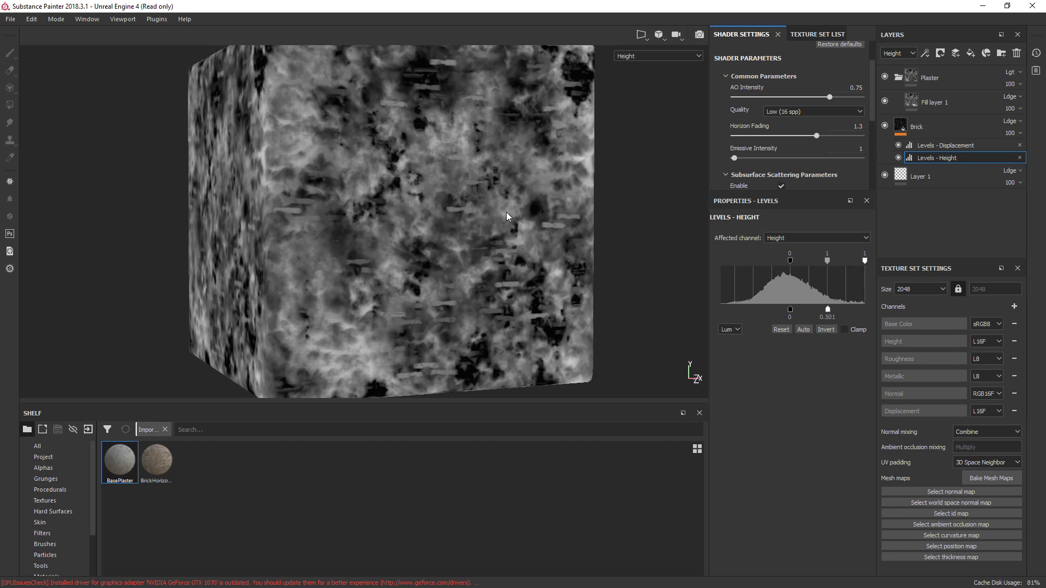
# Return to the material view and add a User0 channel in L8 format to the texture set
pyautogui.keyDown('alt'); pyautogui.moveTo(509, 215); pyautogui.dragTo(482, 216); pyautogui.keyUp('alt')
pyautogui.click(913, 104)
pyautogui.keyDown('alt'); pyautogui.moveTo(566, 208); pyautogui.dragTo(448, 235); pyautogui.keyUp('alt')
pyautogui.press('m')
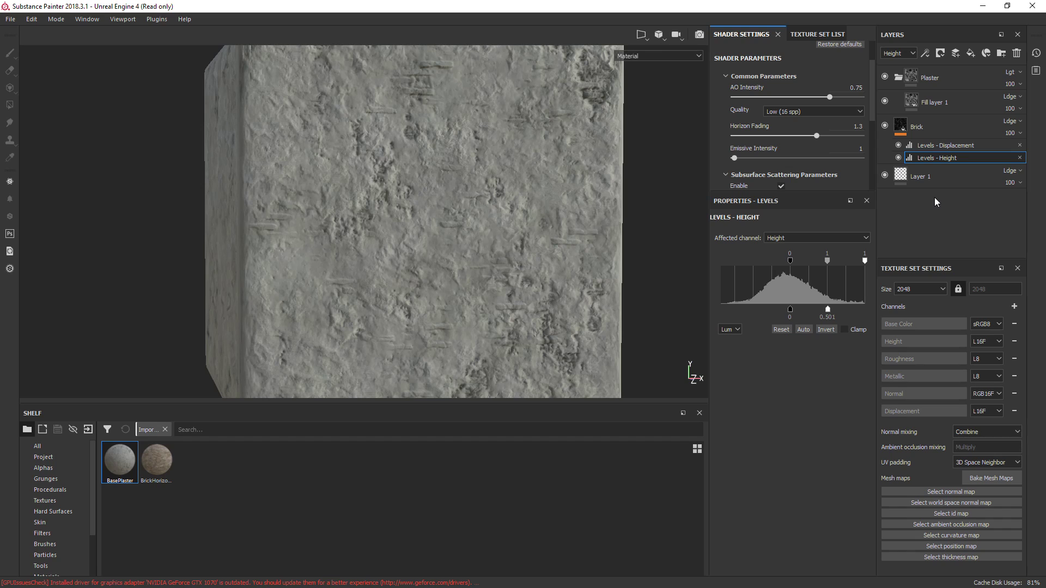
pyautogui.keyDown('alt'); pyautogui.moveTo(648, 267); pyautogui.dragTo(735, 311); pyautogui.keyUp('alt')
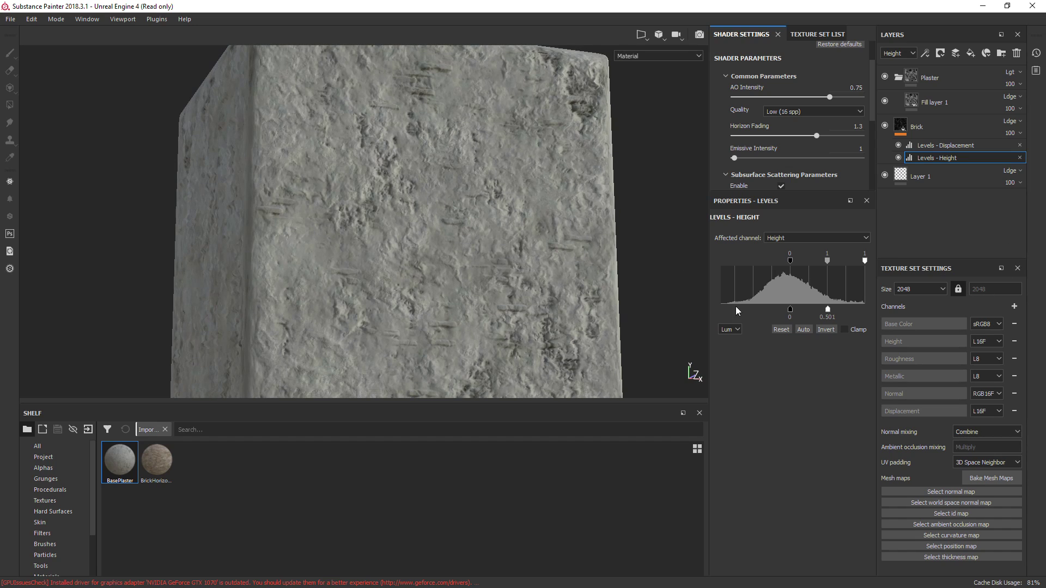
pyautogui.click(1014, 306)
pyautogui.click(998, 480)
pyautogui.click(991, 430)
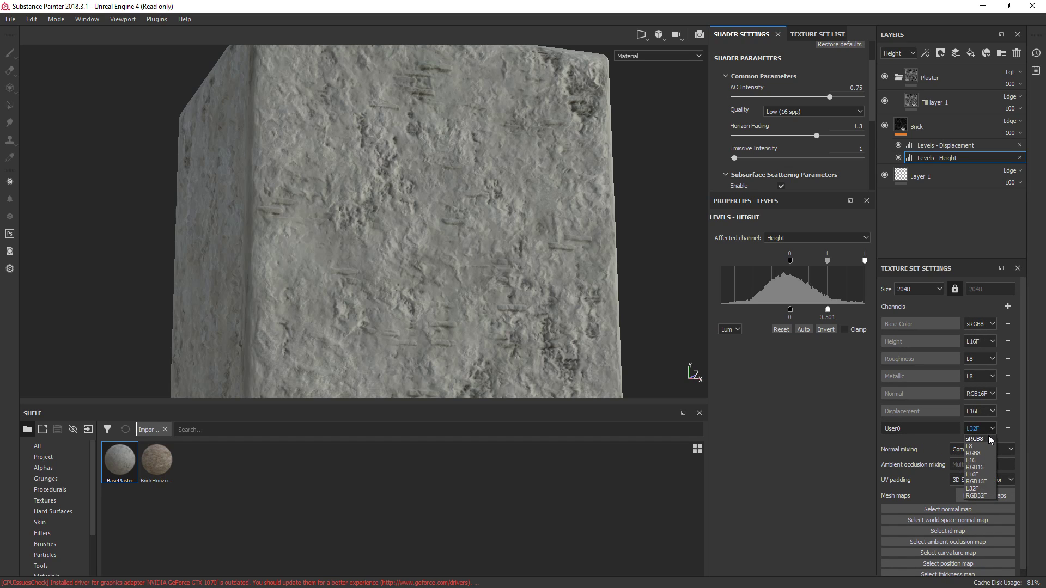
pyautogui.click(977, 443)
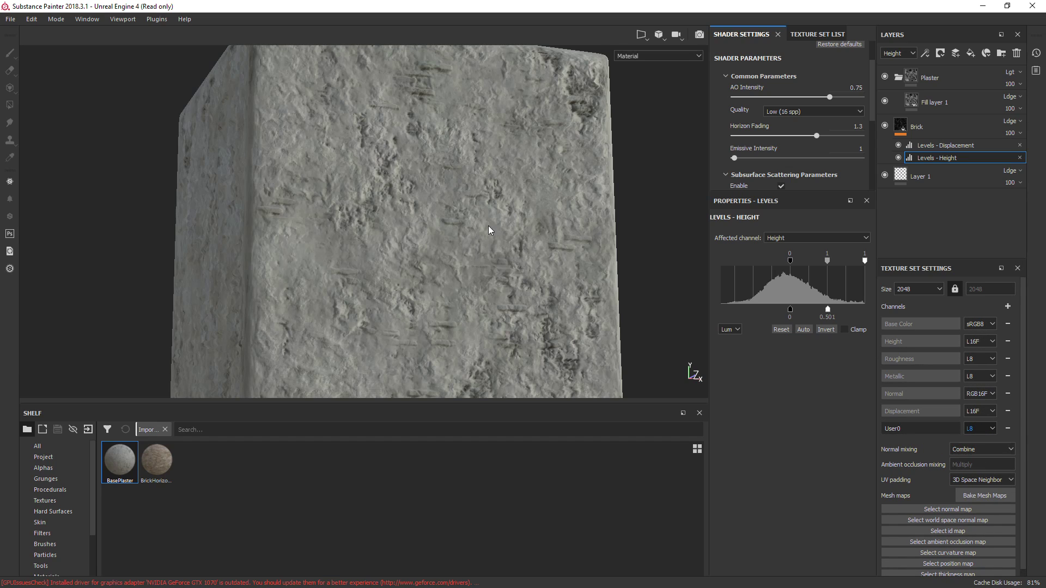
# Rename the fill layer inside the Plaster folder as Plaster and delete Layer 1 below the Brick layer
pyautogui.keyDown('alt'); pyautogui.moveTo(489, 228); pyautogui.dragTo(458, 270); pyautogui.keyUp('alt')
pyautogui.keyDown('alt'); pyautogui.moveTo(457, 270); pyautogui.dragTo(385, 279, button='middle'); pyautogui.keyUp('alt')
pyautogui.keyDown('alt'); pyautogui.moveTo(422, 284); pyautogui.dragTo(450, 235); pyautogui.keyUp('alt')
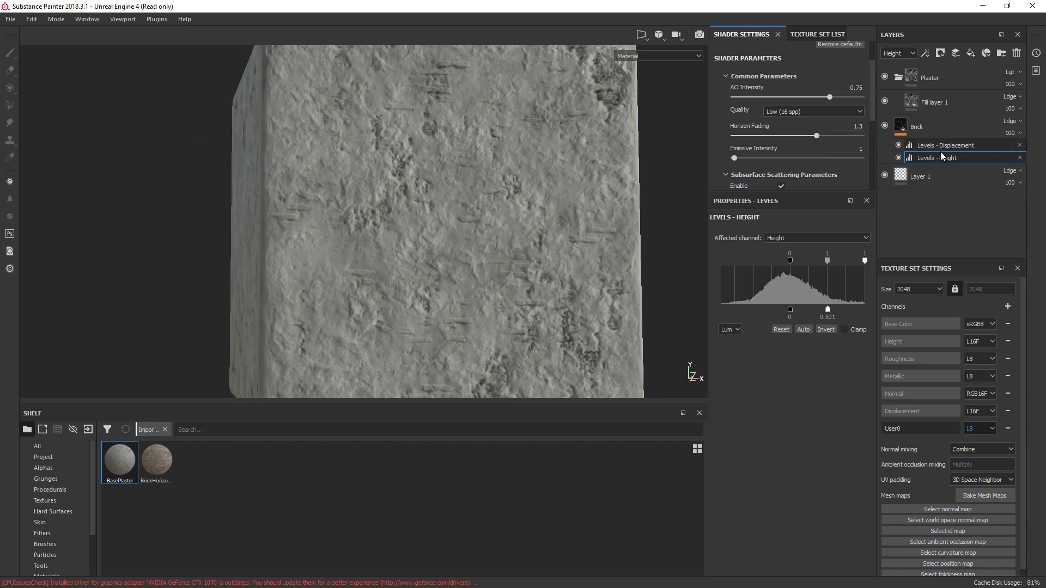
pyautogui.doubleClick(934, 102)
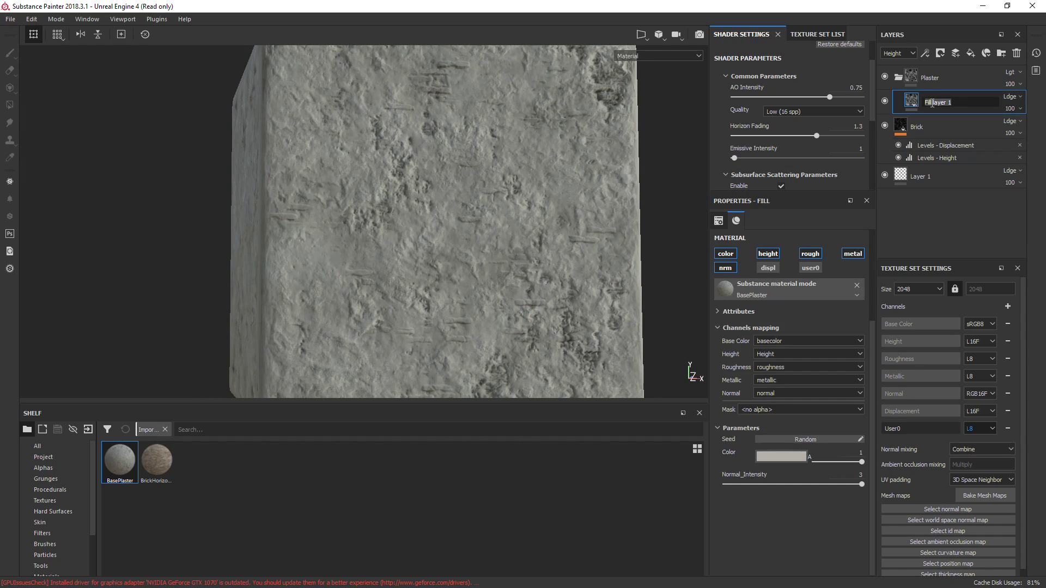
pyautogui.write('Plaster')
pyautogui.press('Return')
pyautogui.click(959, 182)
pyautogui.press('Delete')
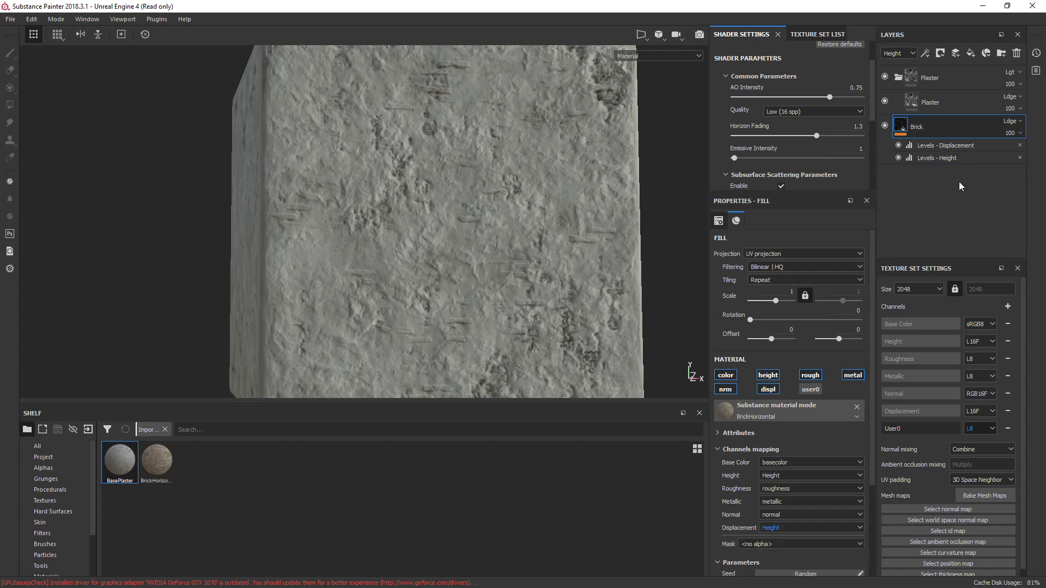
# Add a fill layer beneath the Brick layer and set its User0 value to 0
pyautogui.click(971, 53)
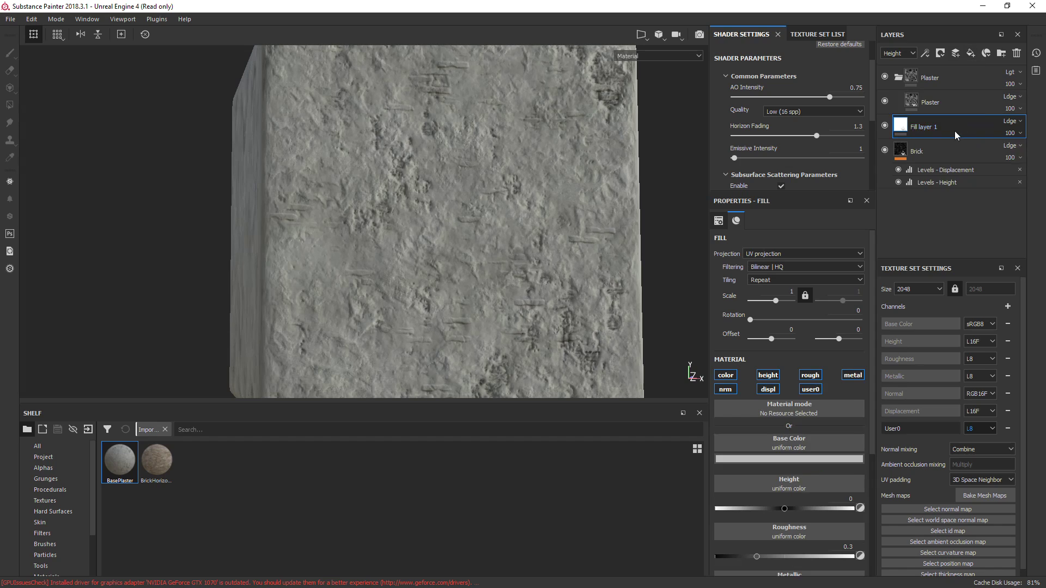
pyautogui.moveTo(955, 131); pyautogui.dragTo(917, 184)
pyautogui.scroll(-5, 783, 414)
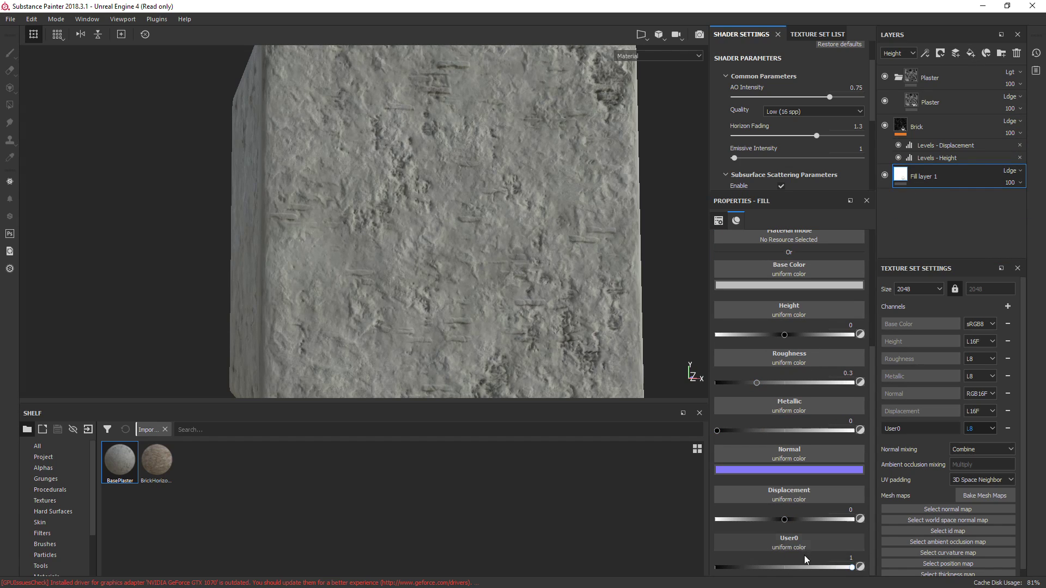
pyautogui.moveTo(851, 568); pyautogui.dragTo(681, 575)
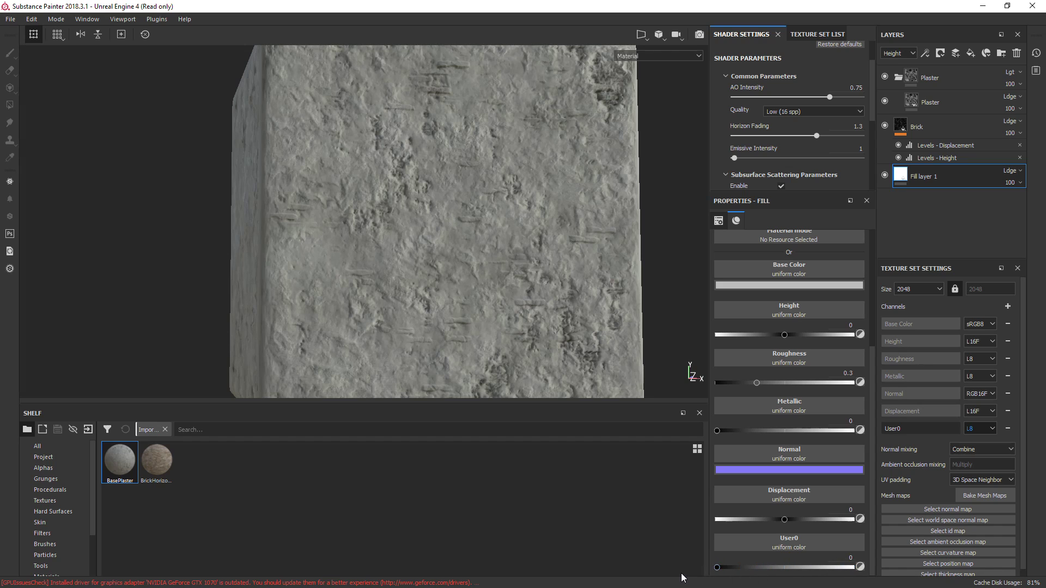
# Cycle the displayed channels until the model shows only User0
pyautogui.press('c')
pyautogui.press('c')
pyautogui.press('c')
pyautogui.press('c')
pyautogui.press('c')
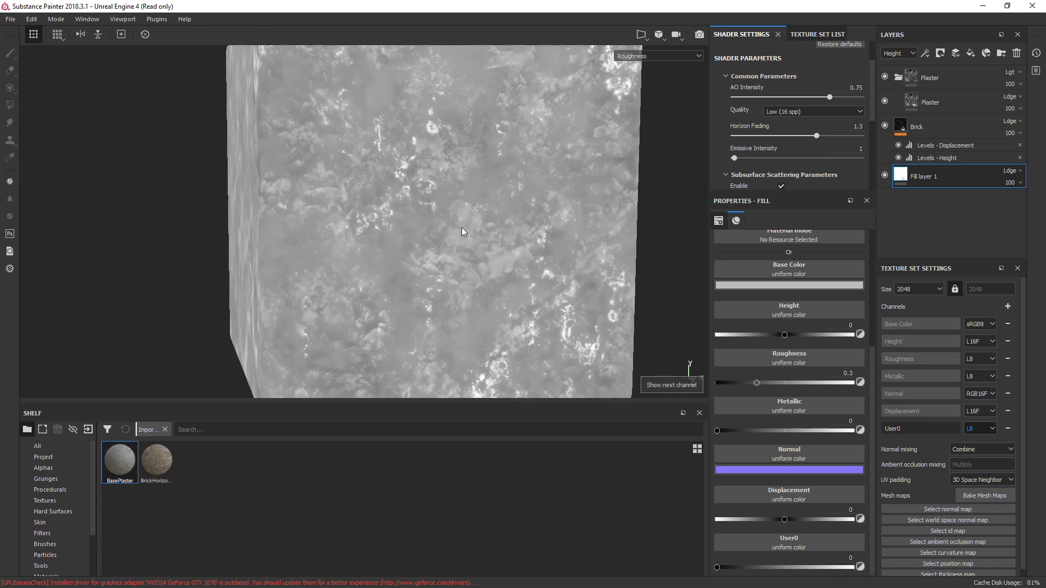
pyautogui.press('c')
pyautogui.keyDown('alt'); pyautogui.moveTo(462, 227); pyautogui.dragTo(441, 200); pyautogui.keyUp('alt')
pyautogui.press('c')
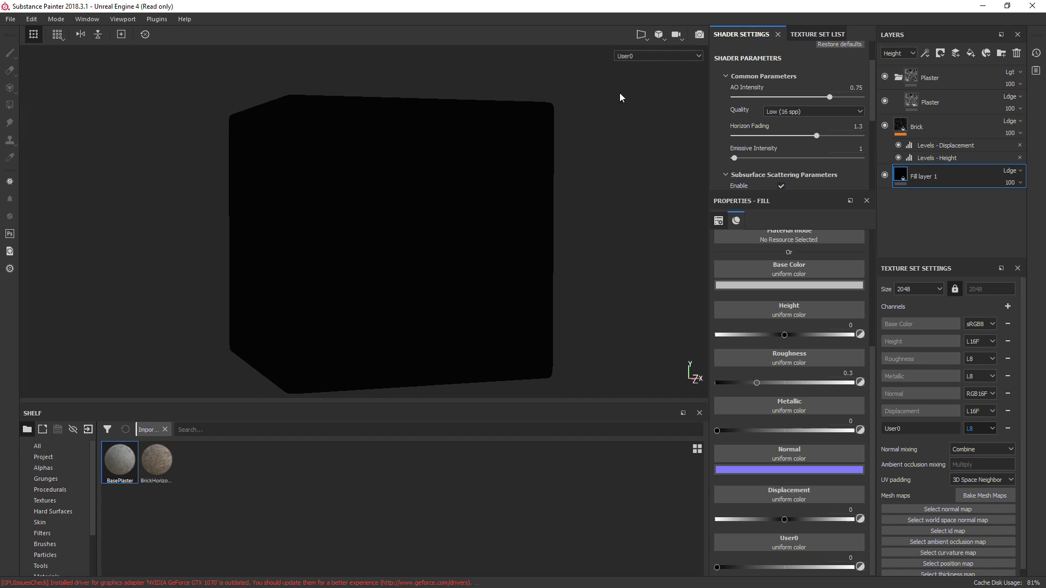
pyautogui.keyDown('alt'); pyautogui.moveTo(537, 81); pyautogui.dragTo(381, 196); pyautogui.keyUp('alt')
# Add a Paint effect to the Plaster layer inside the folder
pyautogui.click(960, 107)
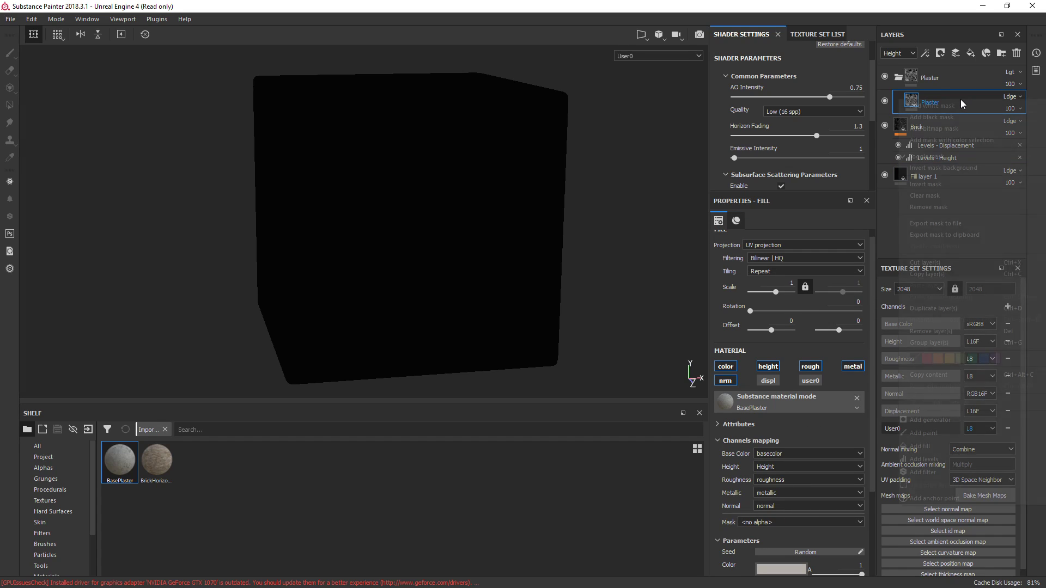
pyautogui.rightClick(960, 99)
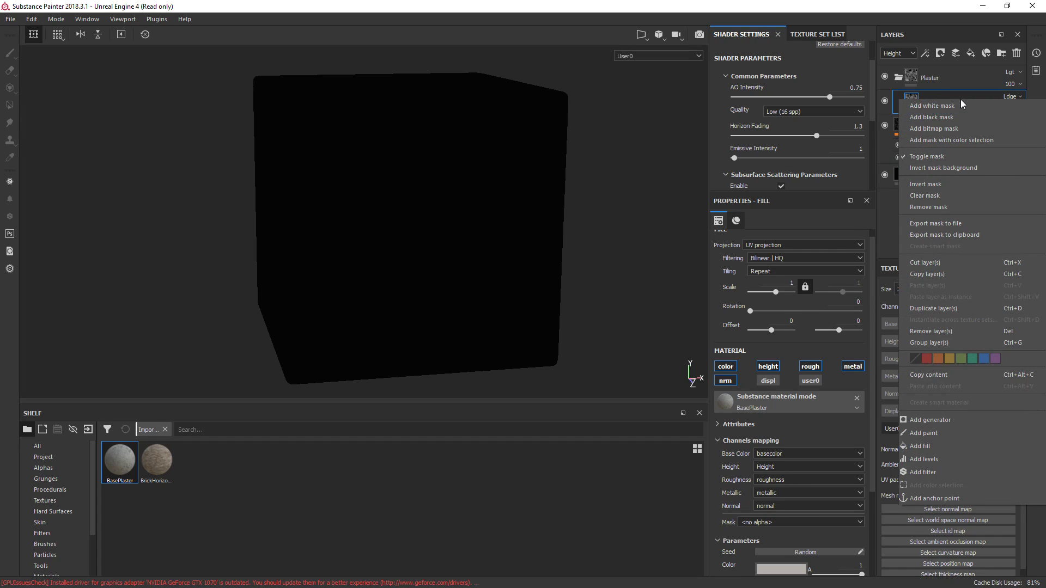
pyautogui.click(930, 434)
pyautogui.click(904, 53)
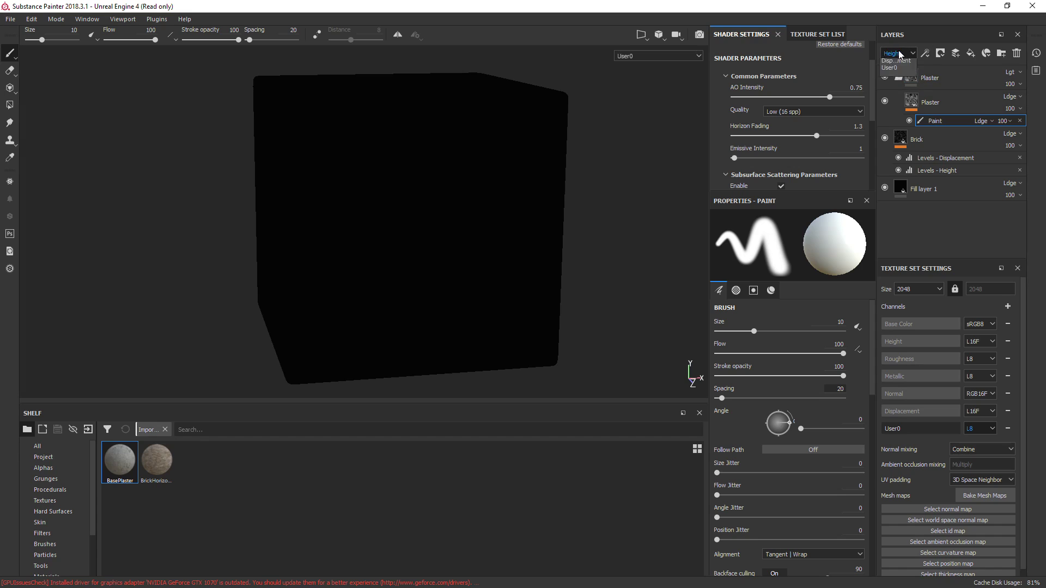
pyautogui.click(897, 56)
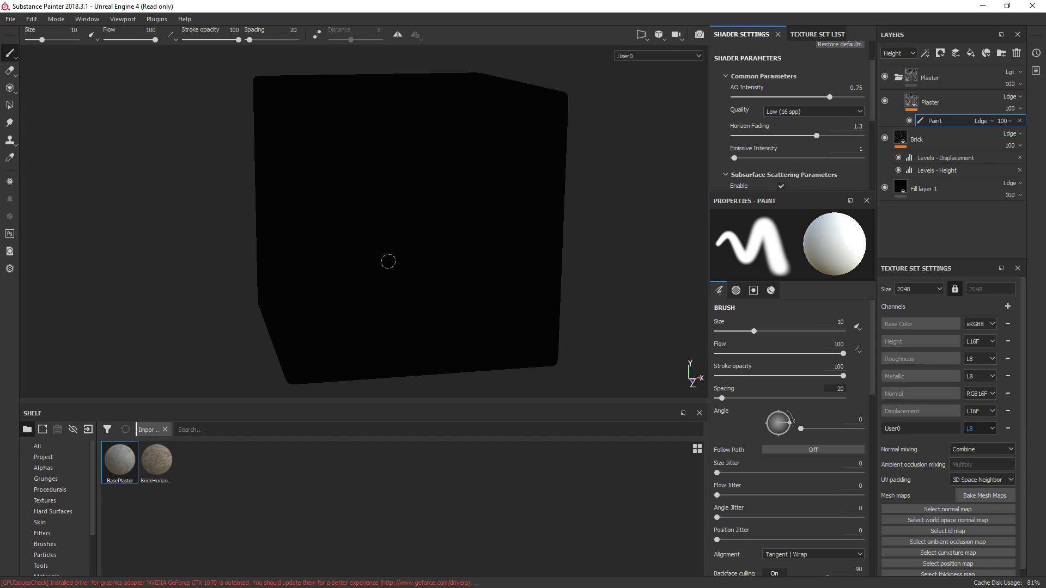
# Show the shelf's brushes and enlarge the paint brush to a size of about 43
pyautogui.click(51, 446)
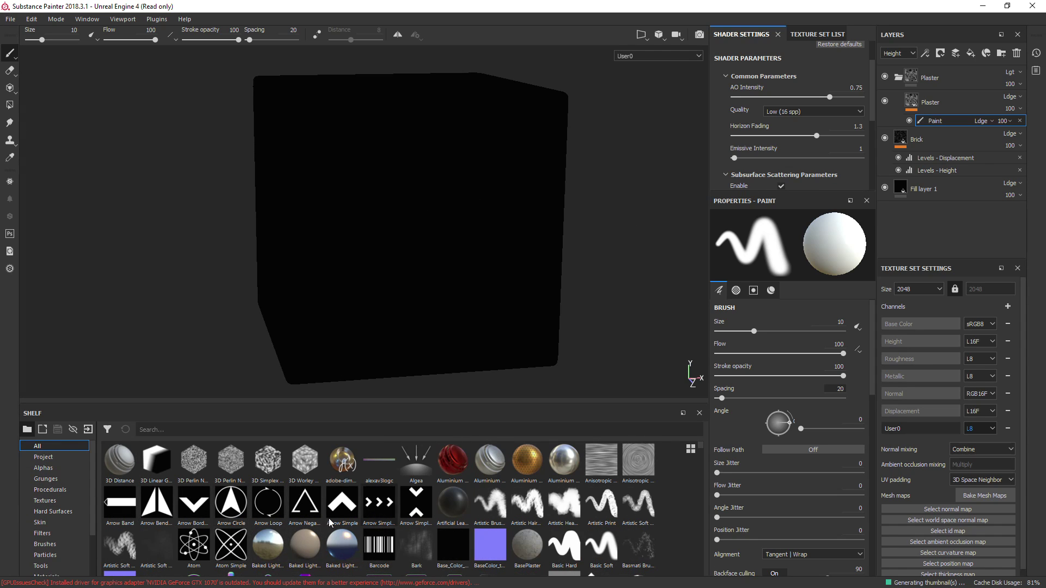
pyautogui.click(46, 545)
pyautogui.moveTo(419, 478)
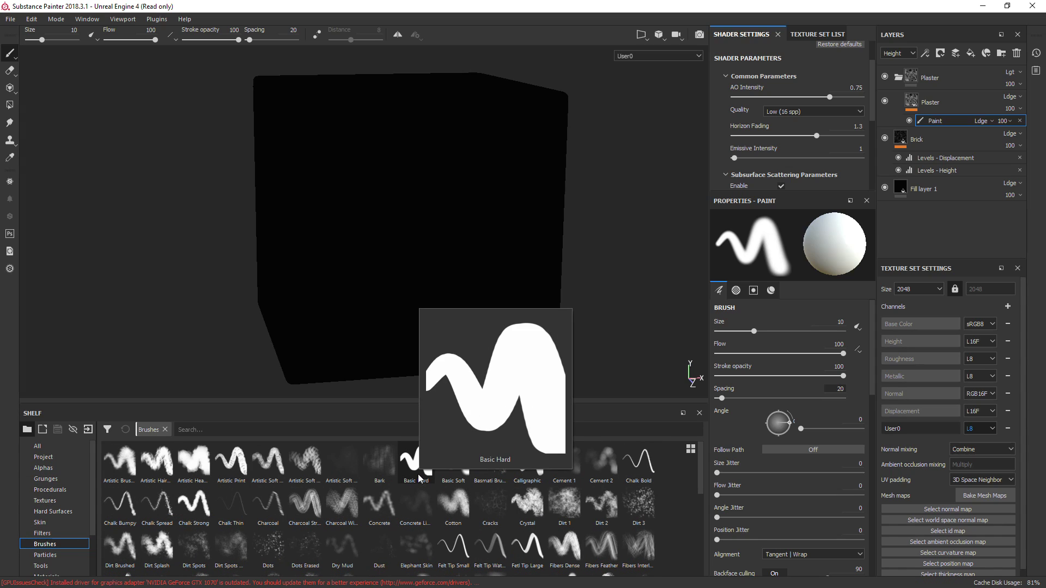
pyautogui.keyDown('alt'); pyautogui.moveTo(437, 158); pyautogui.dragTo(389, 135); pyautogui.keyUp('alt')
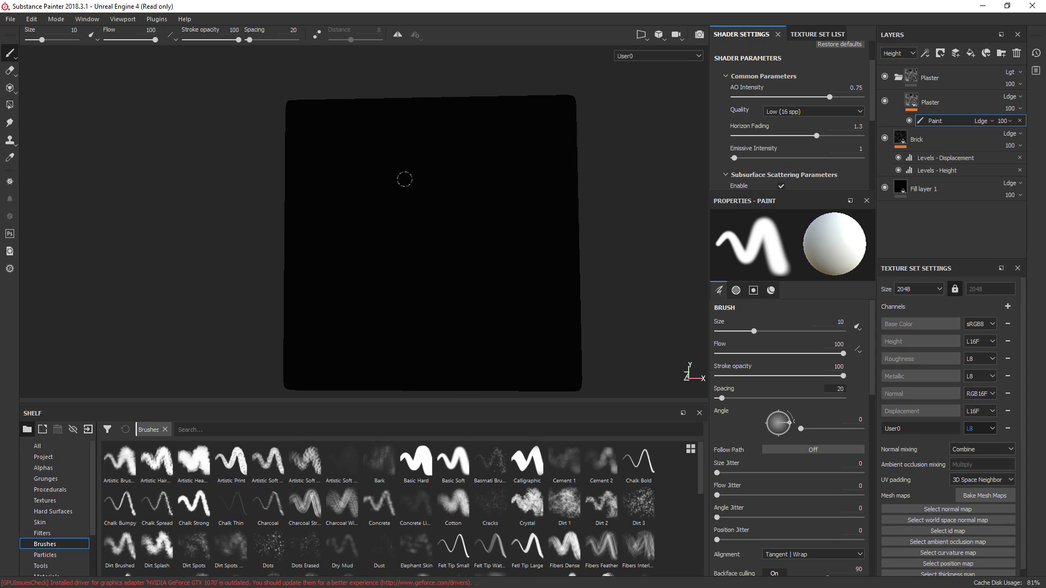
pyautogui.keyDown('ctrl'); pyautogui.moveTo(405, 179); pyautogui.dragTo(469, 179, button='right'); pyautogui.keyUp('ctrl')
pyautogui.keyDown('alt'); pyautogui.moveTo(442, 169); pyautogui.dragTo(493, 148); pyautogui.keyUp('alt')
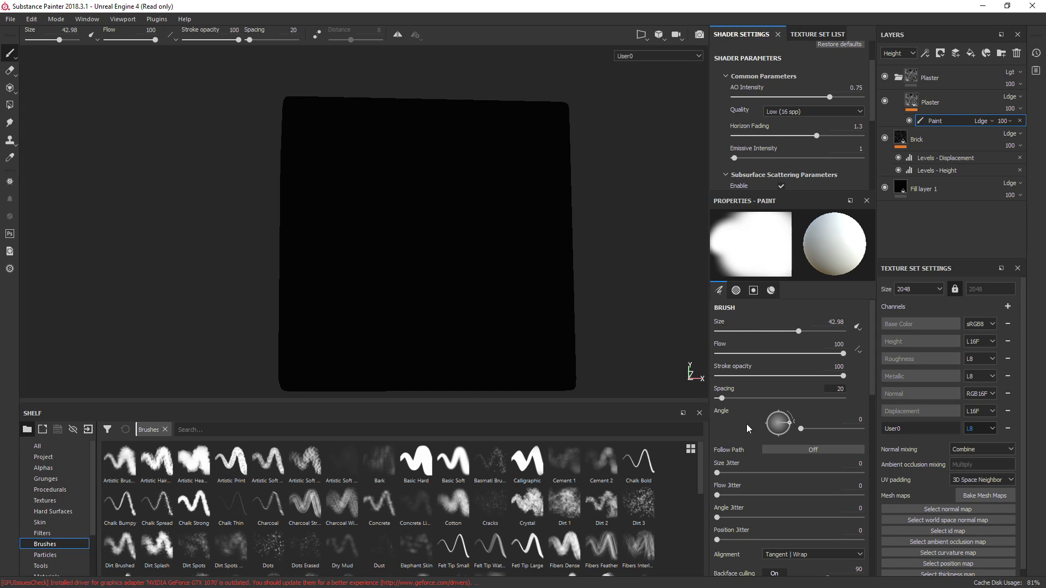
# Restrict the brush material to the User0 channel by disabling color, height, roughness, metallic and normal
pyautogui.scroll(-3, 777, 461)
pyautogui.scroll(-5, 778, 460)
pyautogui.click(726, 428)
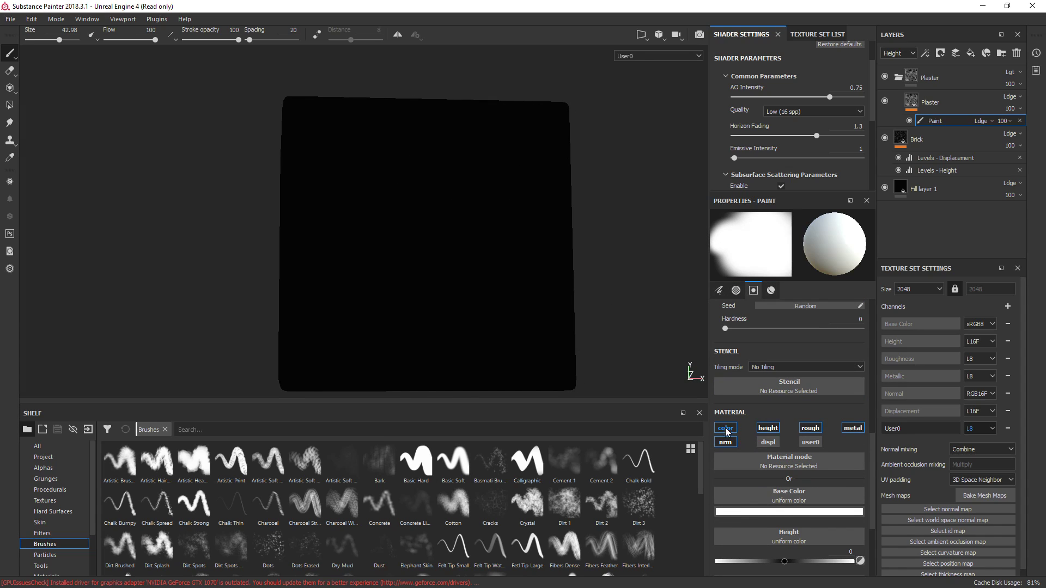
pyautogui.click(768, 428)
pyautogui.click(810, 429)
pyautogui.click(853, 428)
pyautogui.click(811, 443)
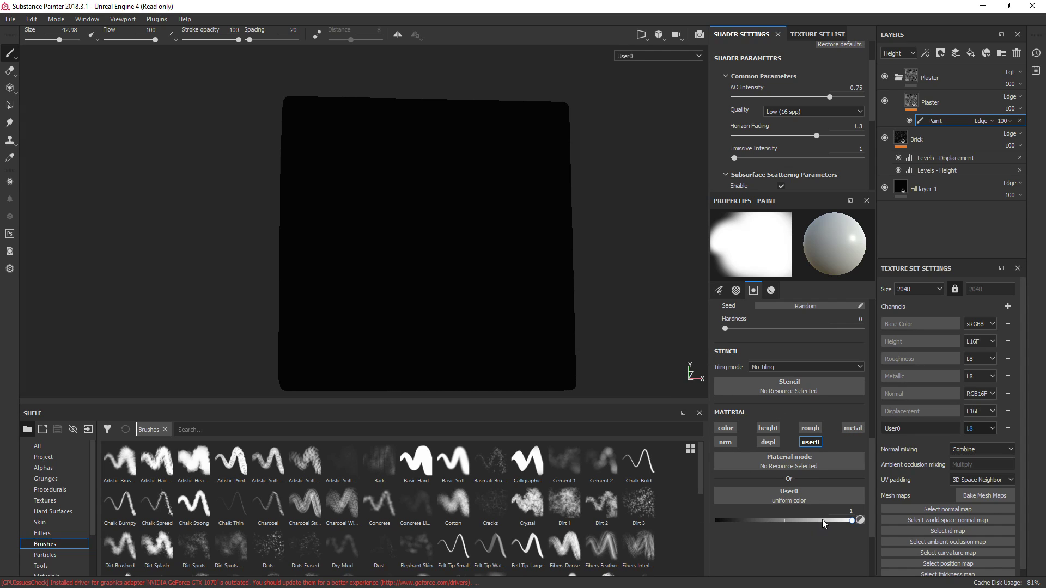
# Paint User0 at 1 across the cube's upper part, then at 0 over its lower area and edges
pyautogui.moveTo(542, 131)
pyautogui.mouseDown()
pyautogui.moveTo(545, 117)
pyautogui.moveTo(317, 114)
pyautogui.moveTo(479, 152)
pyautogui.moveTo(264, 145)
pyautogui.moveTo(408, 184)
pyautogui.moveTo(458, 215)
pyautogui.moveTo(509, 276)
pyautogui.mouseUp()
pyautogui.press('x')
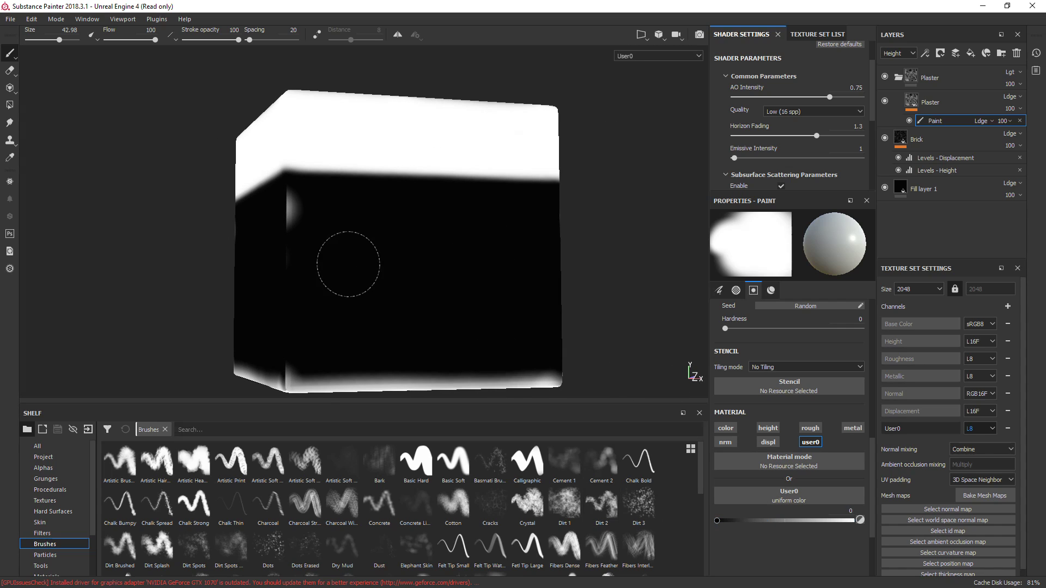
pyautogui.moveTo(348, 264)
pyautogui.mouseDown()
pyautogui.moveTo(285, 215)
pyautogui.moveTo(303, 319)
pyautogui.moveTo(291, 354)
pyautogui.moveTo(276, 353)
pyautogui.moveTo(285, 367)
pyautogui.moveTo(489, 367)
pyautogui.moveTo(368, 376)
pyautogui.mouseUp()
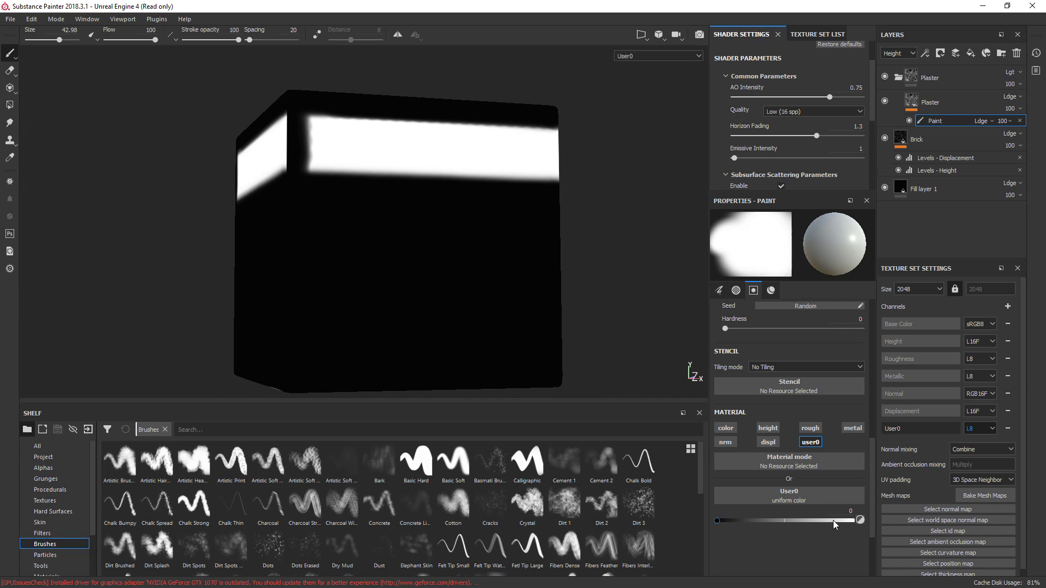
# Set the brush's User0 value to 1 and paint the cube's upper band and edges white
pyautogui.moveTo(834, 521); pyautogui.dragTo(887, 512)
pyautogui.moveTo(477, 173)
pyautogui.mouseDown()
pyautogui.moveTo(285, 140)
pyautogui.moveTo(504, 131)
pyautogui.moveTo(266, 117)
pyautogui.moveTo(257, 107)
pyautogui.mouseUp()
pyautogui.moveTo(593, 117)
pyautogui.keyDown('alt'); pyautogui.mouseDown()
pyautogui.moveTo(413, 165)
pyautogui.moveTo(594, 285)
pyautogui.mouseUp(); pyautogui.keyUp('alt')
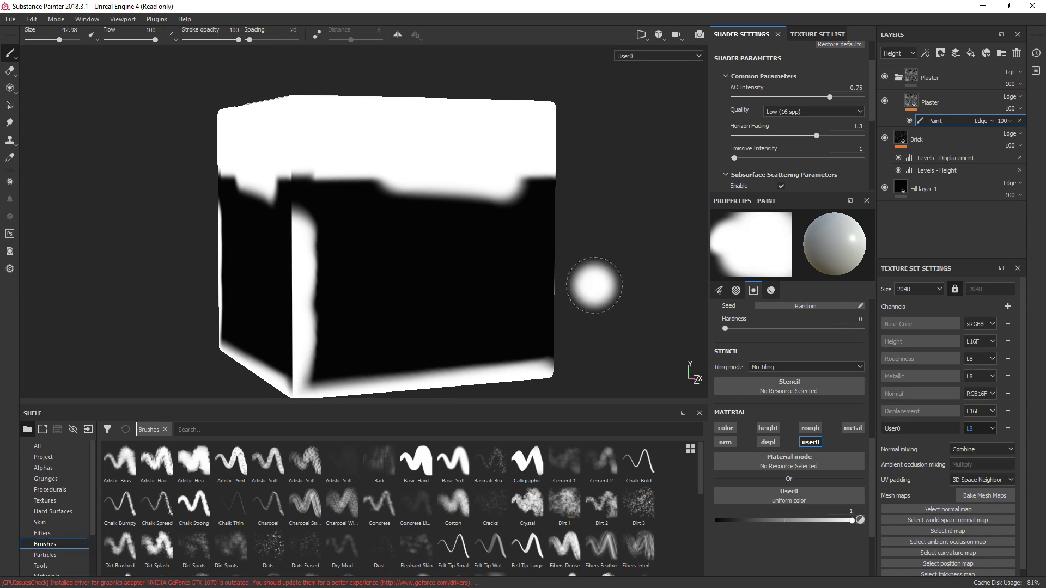
# Set the brush's User0 value to 0 and paint the cube's lower area black, undoing the dab near the corner
pyautogui.moveTo(852, 521); pyautogui.dragTo(717, 521)
pyautogui.moveTo(313, 229)
pyautogui.mouseDown()
pyautogui.moveTo(327, 233)
pyautogui.moveTo(330, 272)
pyautogui.moveTo(315, 350)
pyautogui.moveTo(276, 292)
pyautogui.moveTo(303, 346)
pyautogui.moveTo(325, 347)
pyautogui.moveTo(402, 214)
pyautogui.moveTo(430, 273)
pyautogui.mouseUp()
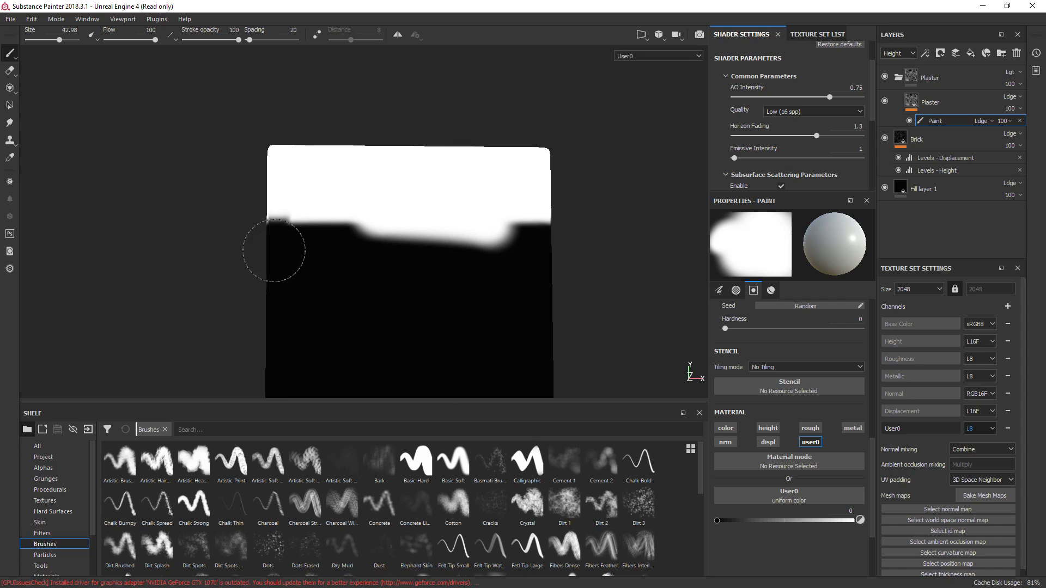
pyautogui.moveTo(274, 250)
pyautogui.mouseDown()
pyautogui.moveTo(581, 246)
pyautogui.moveTo(203, 246)
pyautogui.mouseUp()
pyautogui.keyDown('alt'); pyautogui.moveTo(427, 248); pyautogui.dragTo(443, 265); pyautogui.keyUp('alt')
pyautogui.click(276, 218)
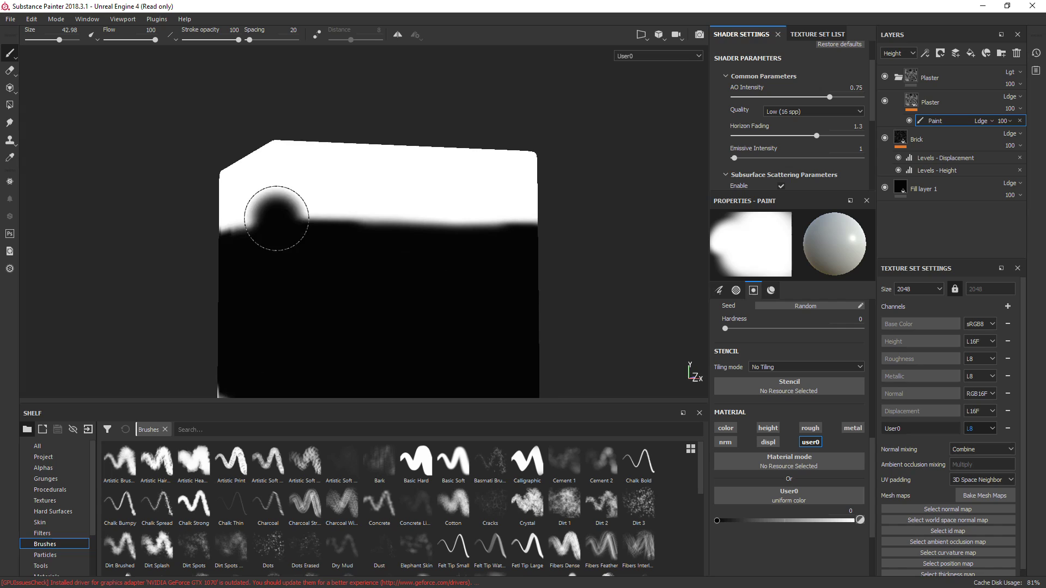
pyautogui.hotkey('ctrl', 'z')
pyautogui.click(463, 219)
# Return to the material view and add an empty Filter effect to the Plaster layer
pyautogui.press('m')
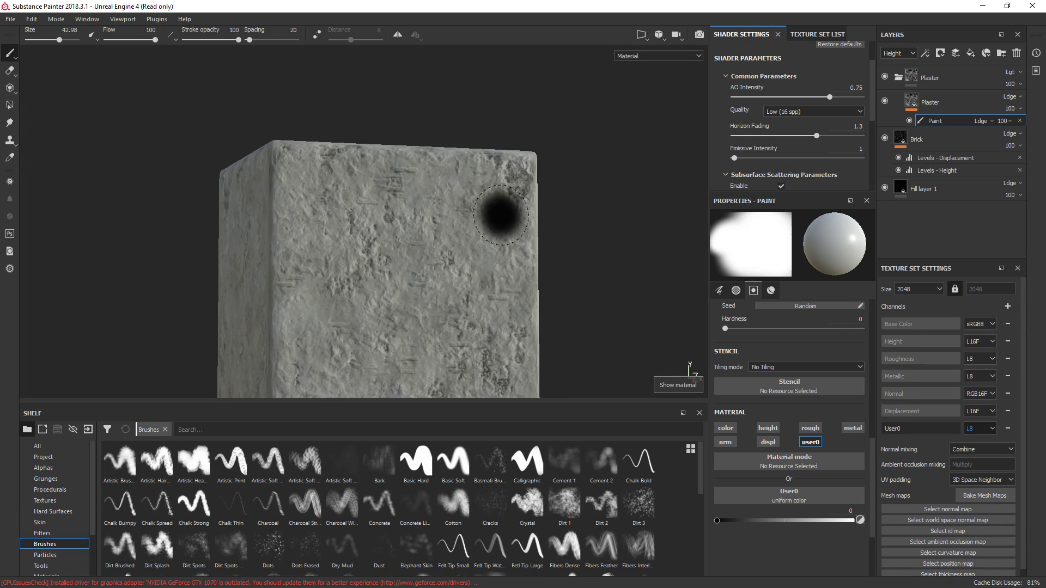
pyautogui.keyDown('alt'); pyautogui.moveTo(500, 216); pyautogui.dragTo(471, 207); pyautogui.keyUp('alt')
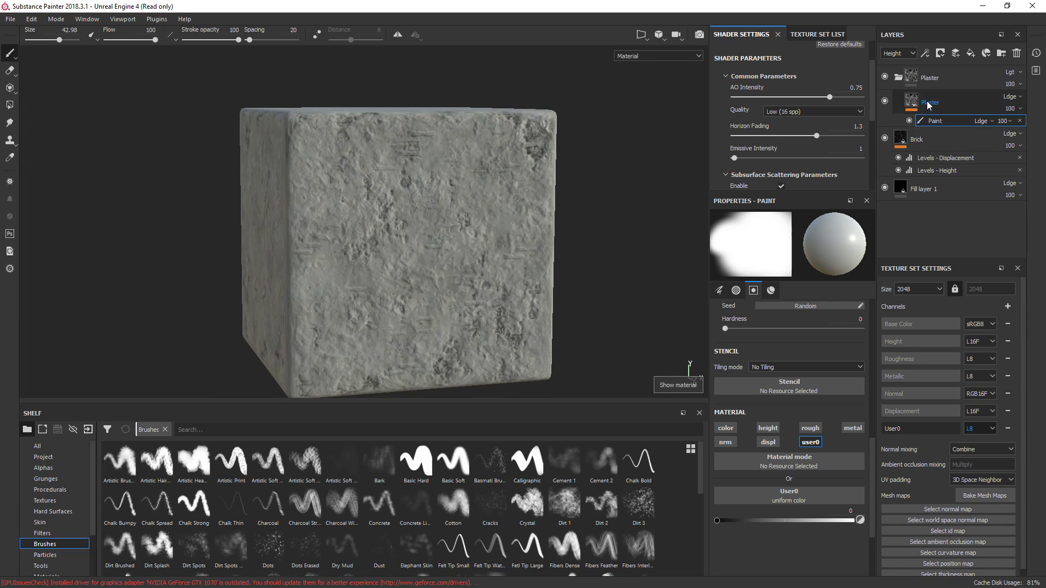
pyautogui.rightClick(900, 103)
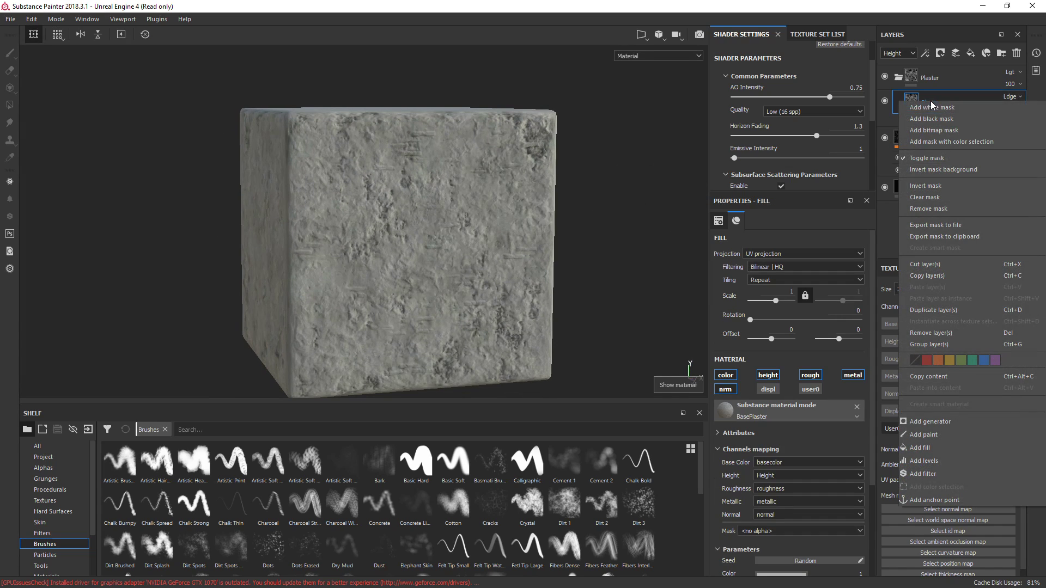
pyautogui.click(939, 474)
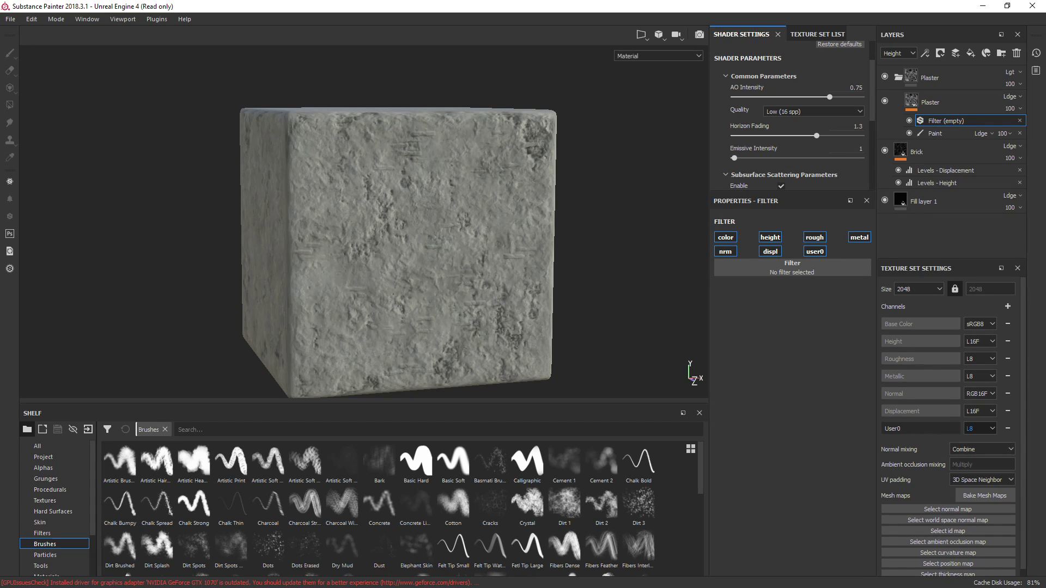
# Switch to File Explorer, sort the for Painter folder by date modified, and bring WallBreak-2018 into Substance Painter's shelf for import
pyautogui.moveTo(1045, 56); pyautogui.dragTo(969, 52)
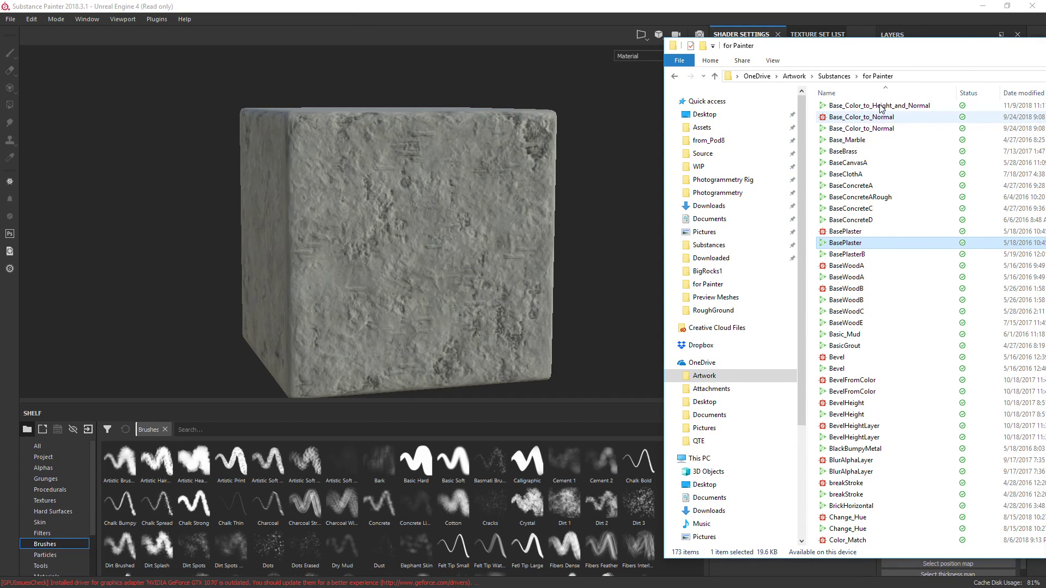
pyautogui.click(855, 166)
pyautogui.press('w')
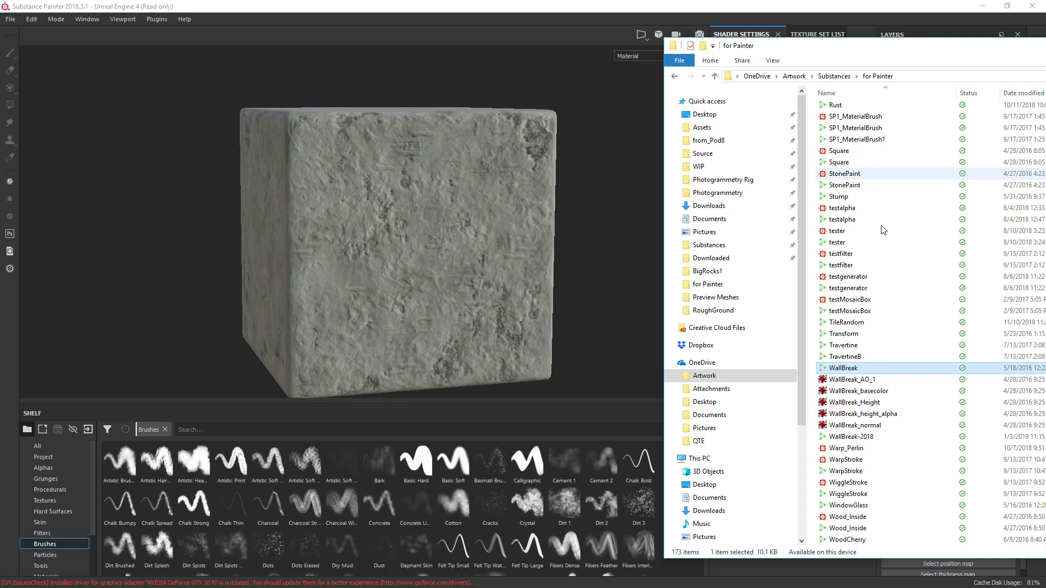
pyautogui.press('Home')
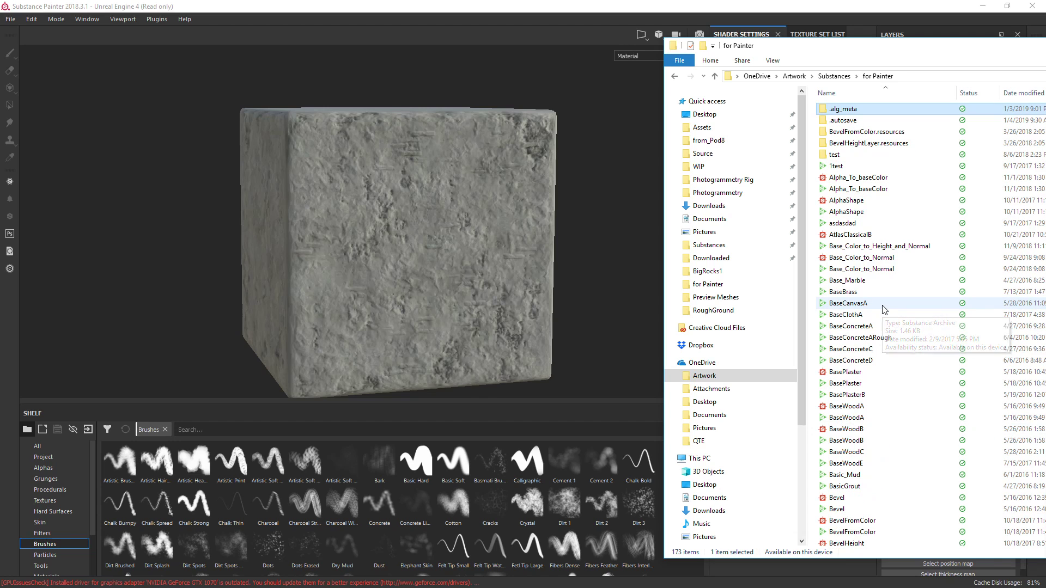
pyautogui.click(1025, 96)
pyautogui.click(863, 129)
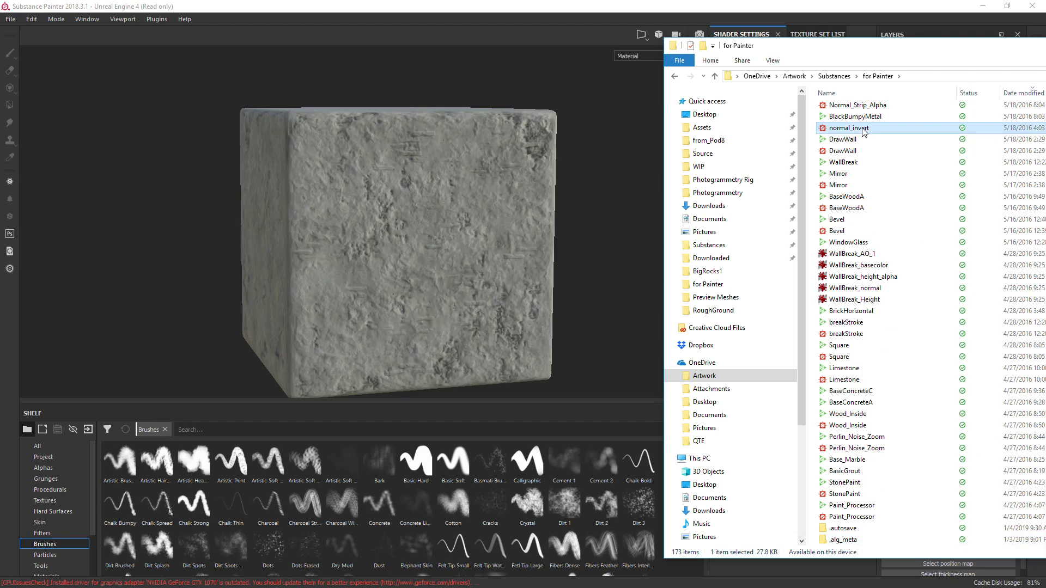
pyautogui.scroll(10, 863, 130)
pyautogui.click(866, 111)
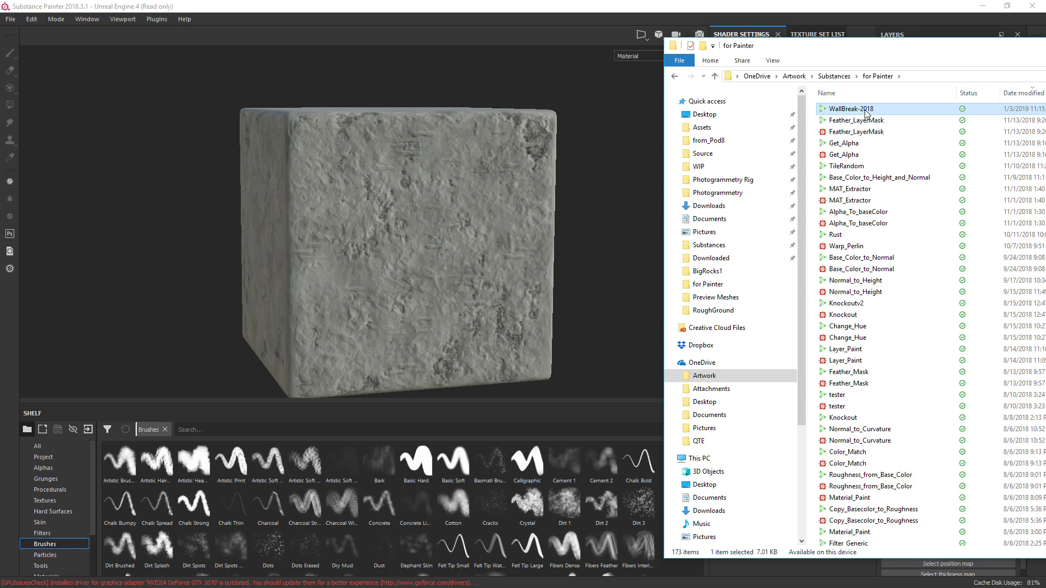
pyautogui.moveTo(621, 462); pyautogui.dragTo(595, 502)
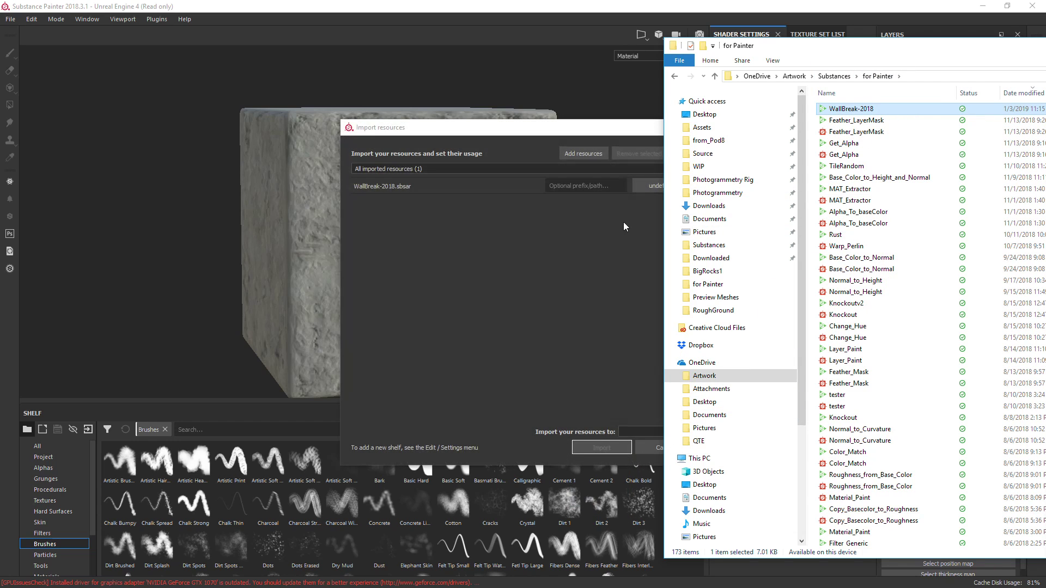
# Set the usage of WallBreak-2018.sbsar to filter and import it into the current project
pyautogui.moveTo(808, 53); pyautogui.dragTo(1045, 61)
pyautogui.click(656, 188)
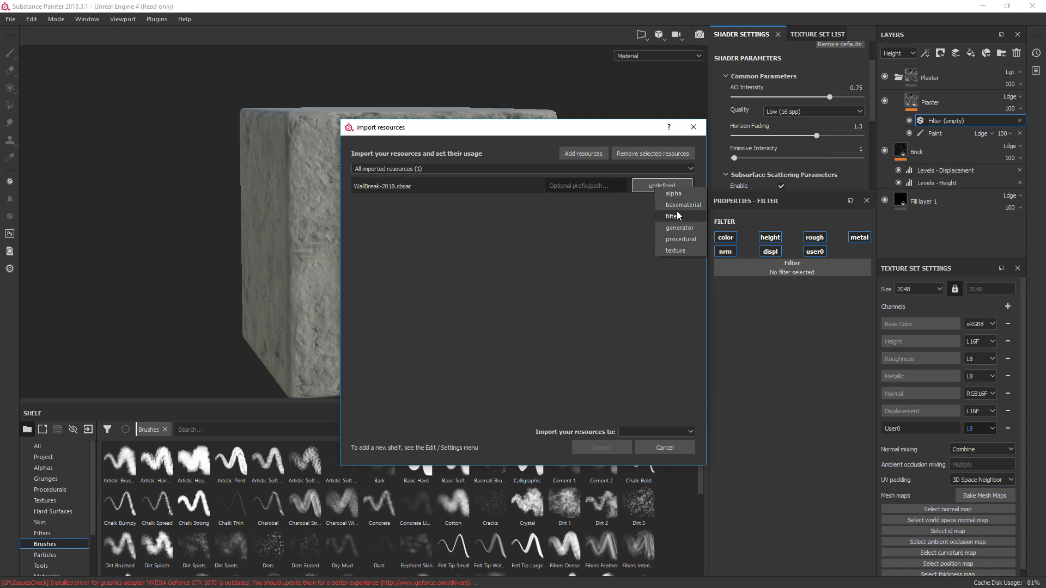
pyautogui.click(677, 215)
pyautogui.click(655, 430)
pyautogui.click(643, 448)
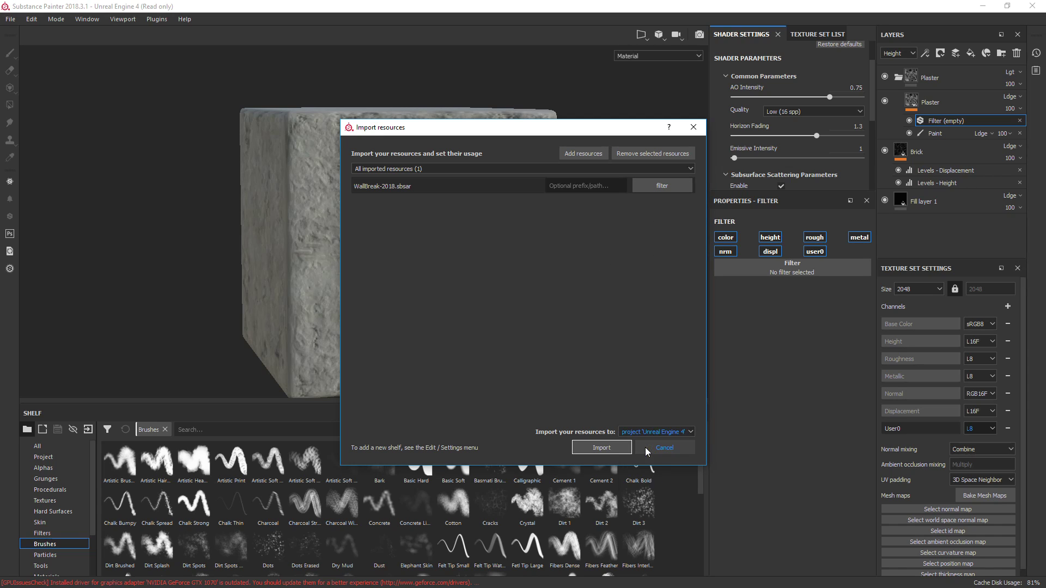
pyautogui.click(600, 448)
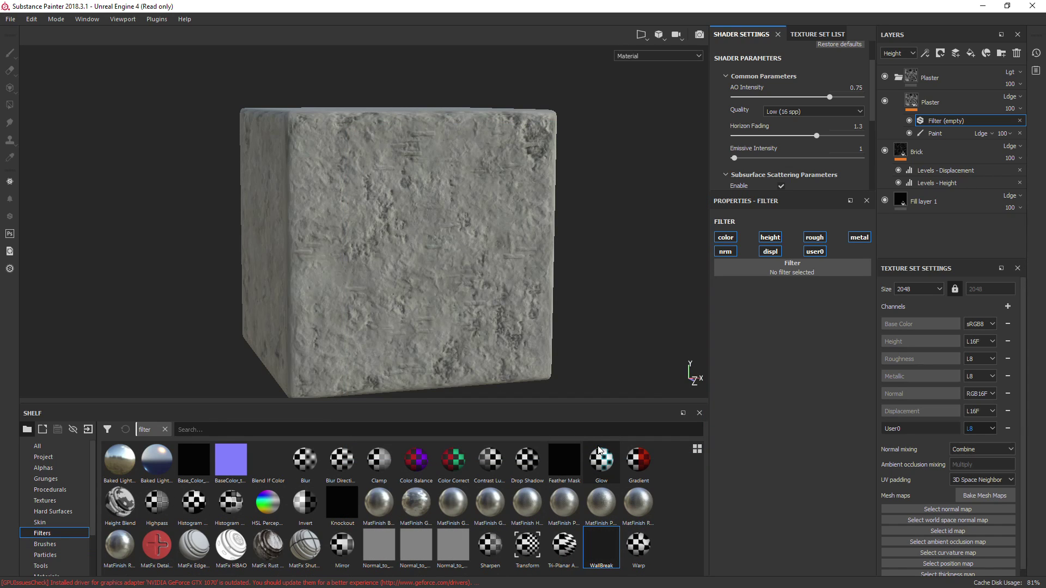
# Find WallBreak by name and load it into the Plaster layer's empty filter effect
pyautogui.click(766, 268)
pyautogui.write('wallbr')
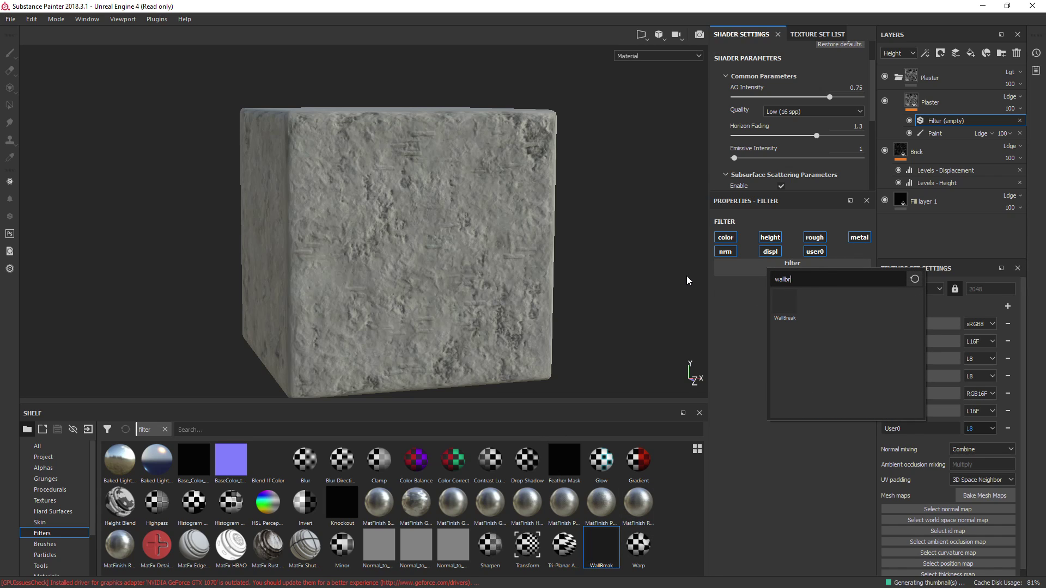
pyautogui.click(785, 304)
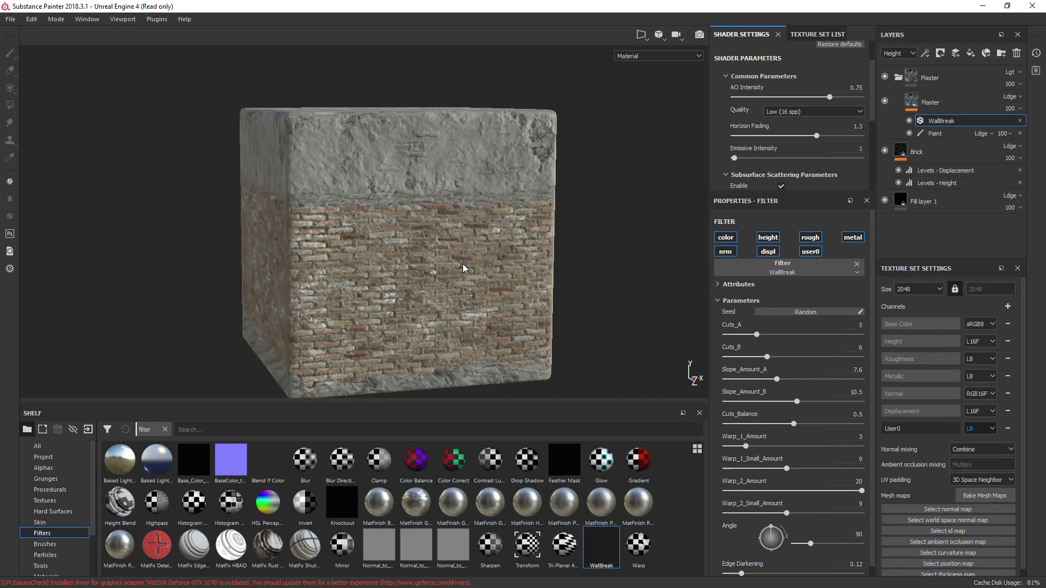
# Examine the transition between plaster and bricks on the cube from several angles, enlarging the viewport for a closer look
pyautogui.keyDown('alt'); pyautogui.moveTo(451, 270); pyautogui.dragTo(501, 289); pyautogui.keyUp('alt')
pyautogui.keyDown('alt'); pyautogui.moveTo(501, 289); pyautogui.dragTo(463, 321, button='right'); pyautogui.keyUp('alt')
pyautogui.keyDown('alt'); pyautogui.moveTo(463, 321); pyautogui.dragTo(371, 310); pyautogui.keyUp('alt')
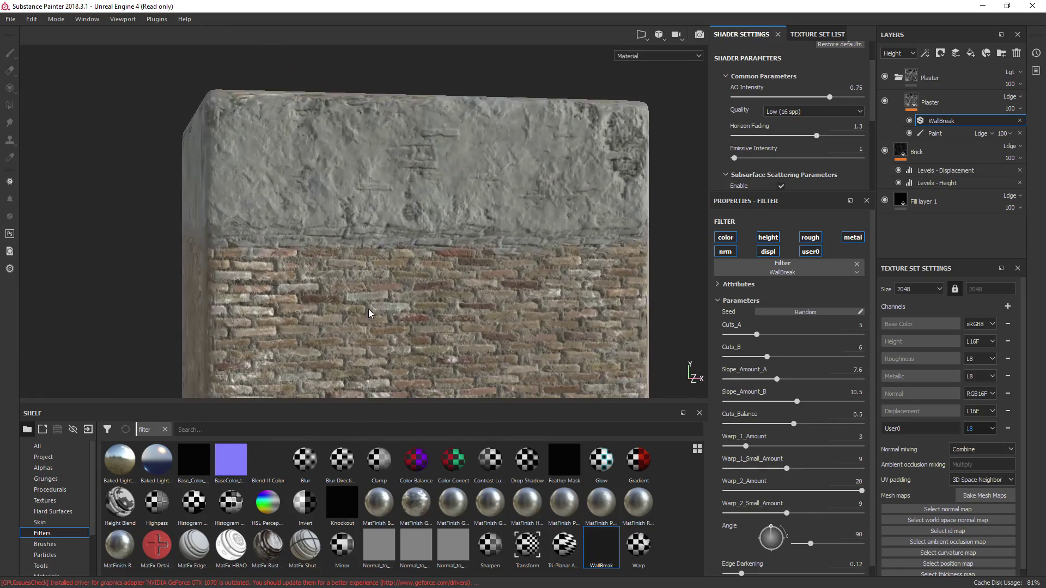
pyautogui.keyDown('alt'); pyautogui.moveTo(371, 310); pyautogui.dragTo(363, 272, button='middle'); pyautogui.keyUp('alt')
pyautogui.keyDown('alt'); pyautogui.moveTo(364, 271); pyautogui.dragTo(438, 238); pyautogui.keyUp('alt')
pyautogui.press('Tab')
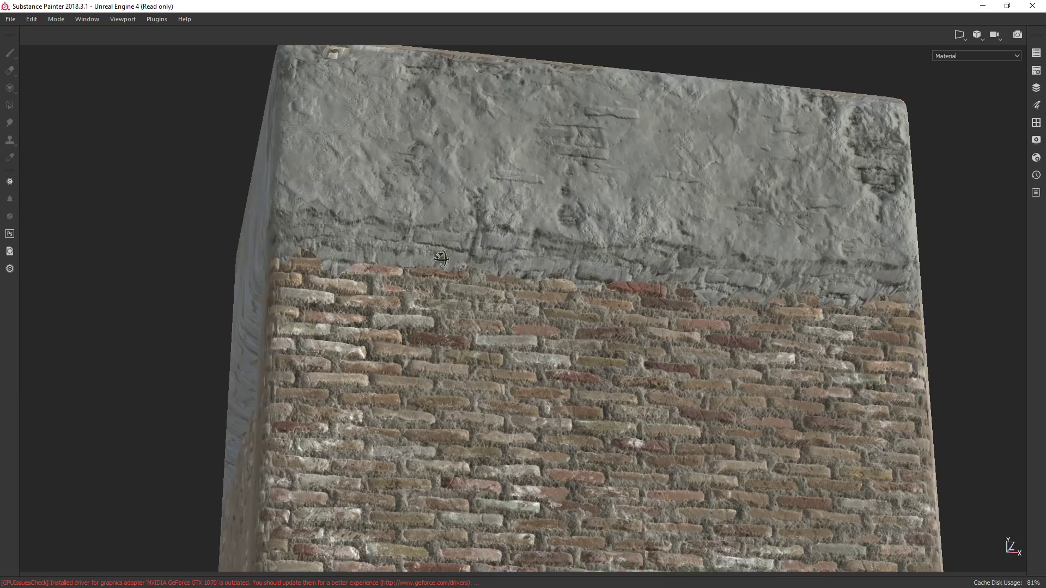
pyautogui.scroll(2, 498, 303)
pyautogui.keyDown('alt'); pyautogui.moveTo(498, 303); pyautogui.dragTo(394, 292); pyautogui.keyUp('alt')
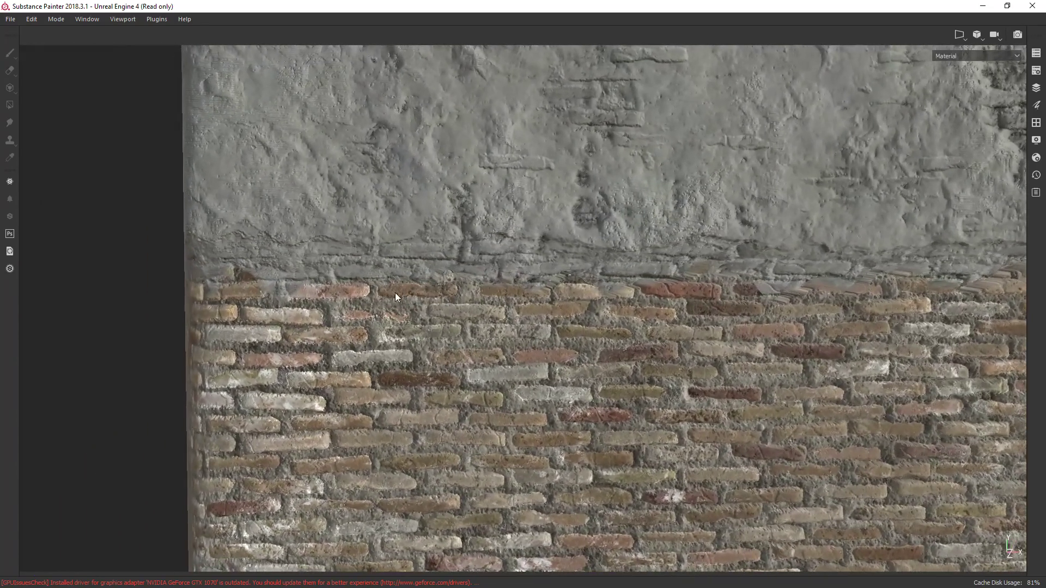
pyautogui.keyDown('alt'); pyautogui.moveTo(581, 292); pyautogui.dragTo(509, 269, button='right'); pyautogui.keyUp('alt')
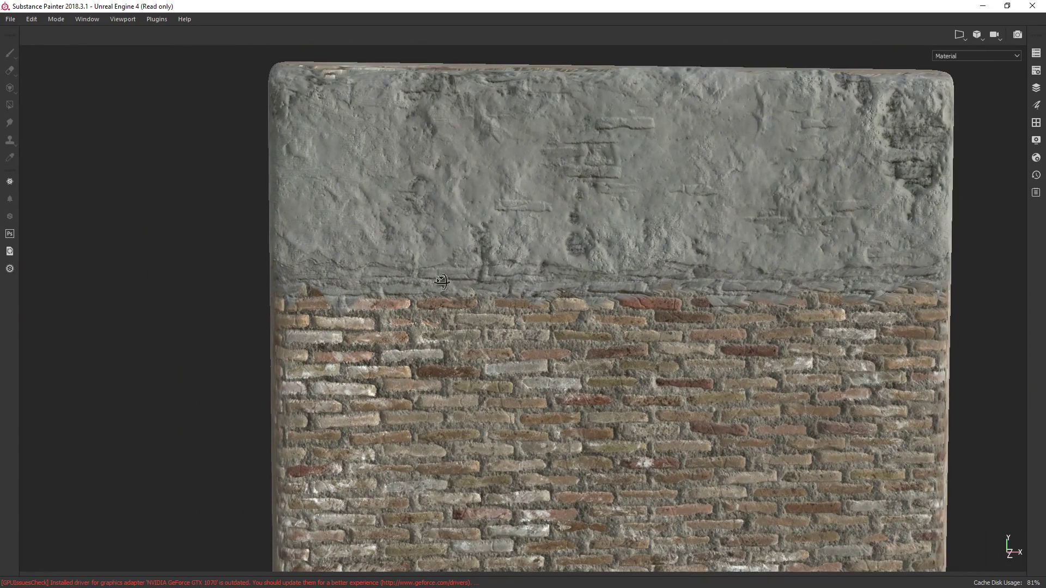
pyautogui.keyDown('alt'); pyautogui.moveTo(536, 283); pyautogui.dragTo(703, 218); pyautogui.keyUp('alt')
pyautogui.keyDown('alt'); pyautogui.moveTo(503, 348); pyautogui.dragTo(518, 396); pyautogui.keyUp('alt')
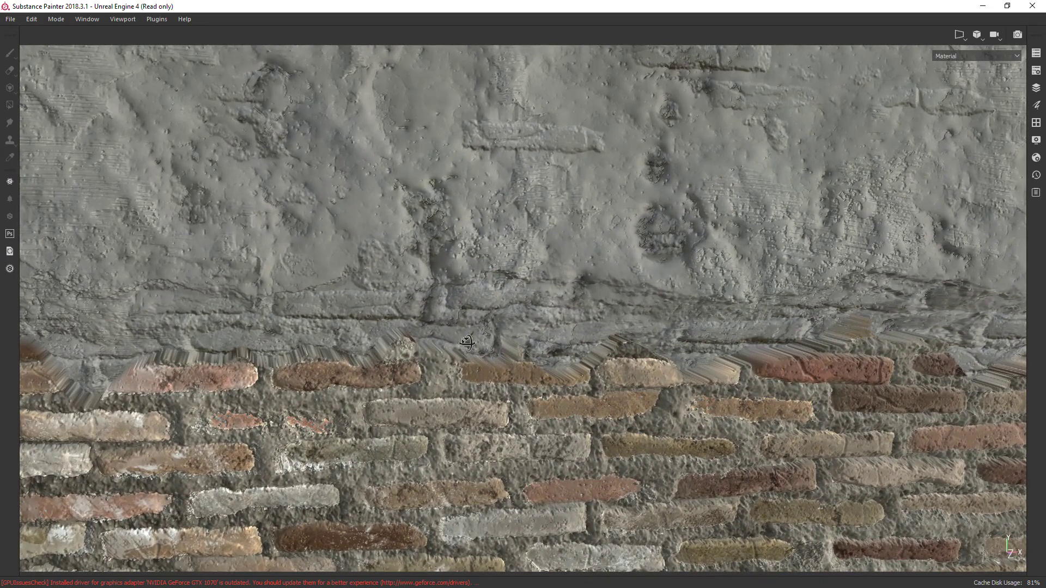
pyautogui.keyDown('alt'); pyautogui.moveTo(467, 342); pyautogui.dragTo(363, 357); pyautogui.keyUp('alt')
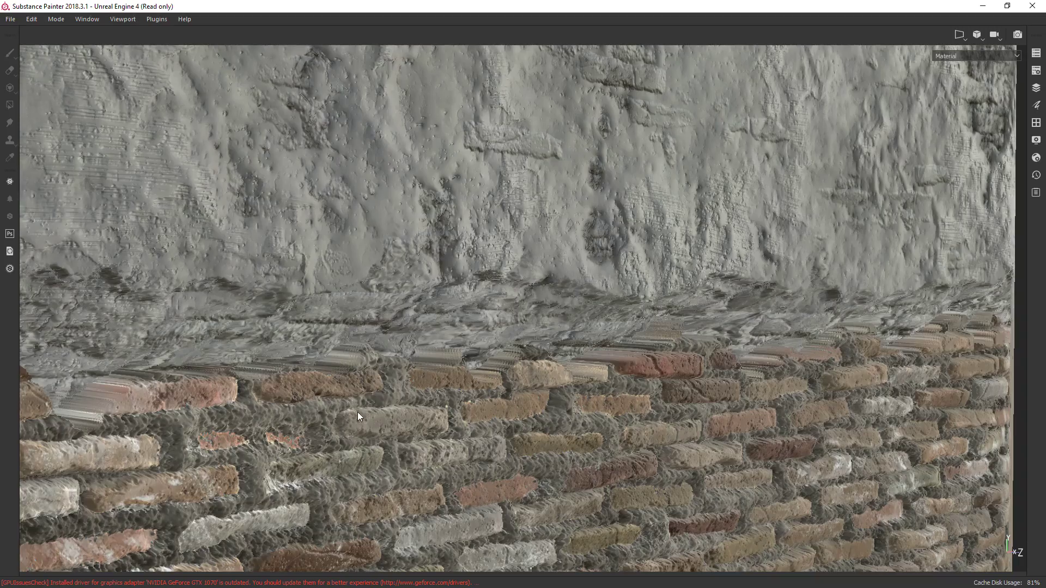
pyautogui.keyDown('alt'); pyautogui.moveTo(358, 417); pyautogui.dragTo(469, 327); pyautogui.keyUp('alt')
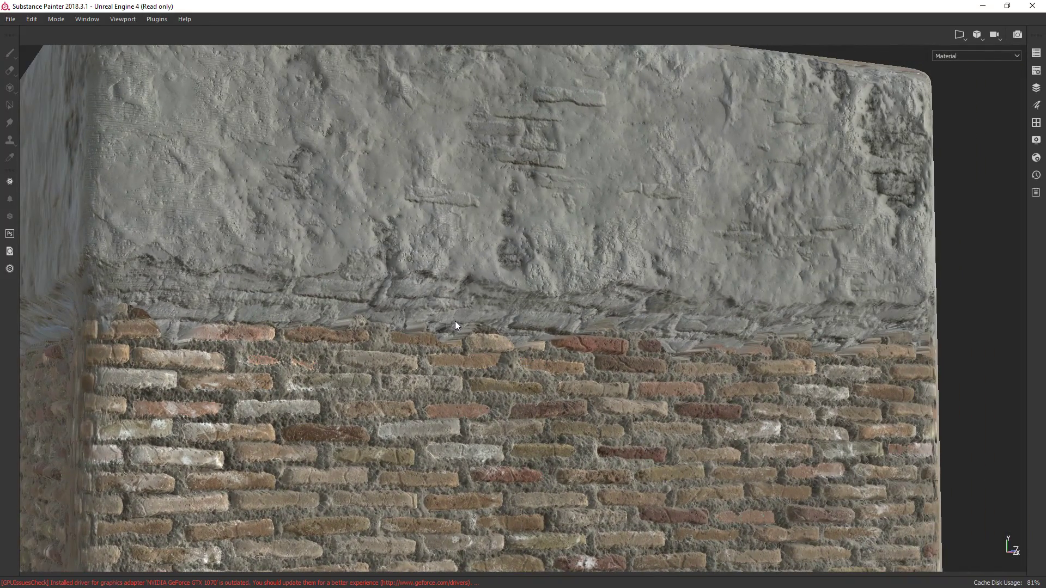
pyautogui.keyDown('alt'); pyautogui.moveTo(456, 322); pyautogui.dragTo(416, 304); pyautogui.keyUp('alt')
pyautogui.press('Tab')
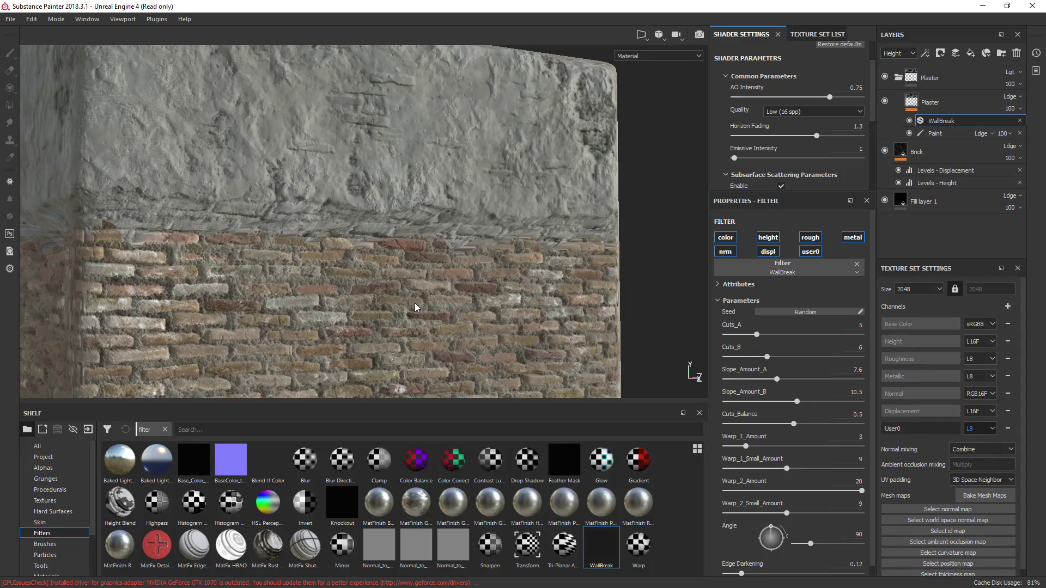
# Add a Levels effect above WallBreak on the Plaster layer, affecting Height, with the input black point at -0.983
pyautogui.keyDown('alt'); pyautogui.moveTo(407, 201); pyautogui.dragTo(493, 210, button='middle'); pyautogui.keyUp('alt')
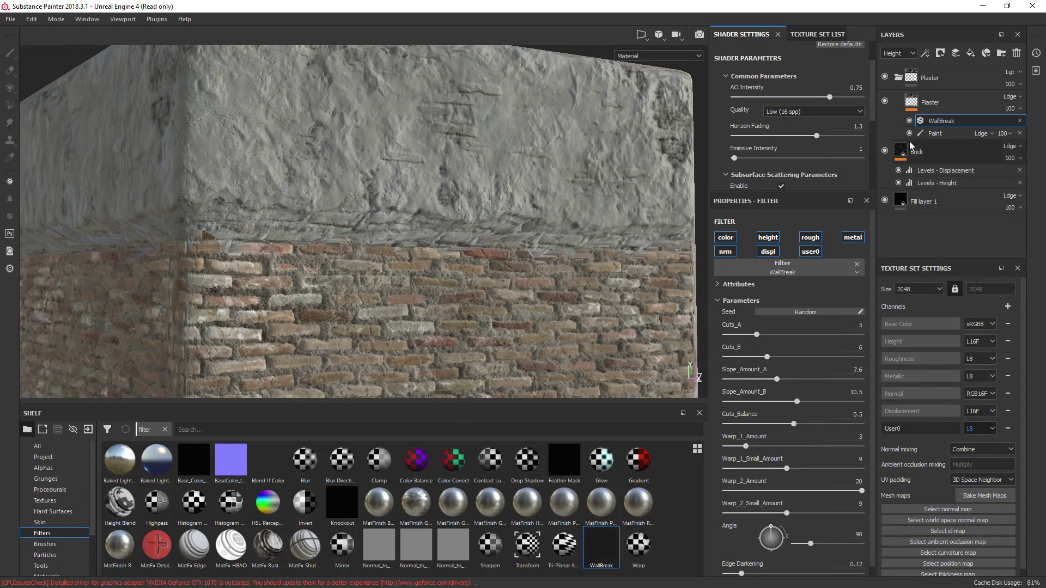
pyautogui.keyDown('alt'); pyautogui.moveTo(465, 228); pyautogui.dragTo(422, 230); pyautogui.keyUp('alt')
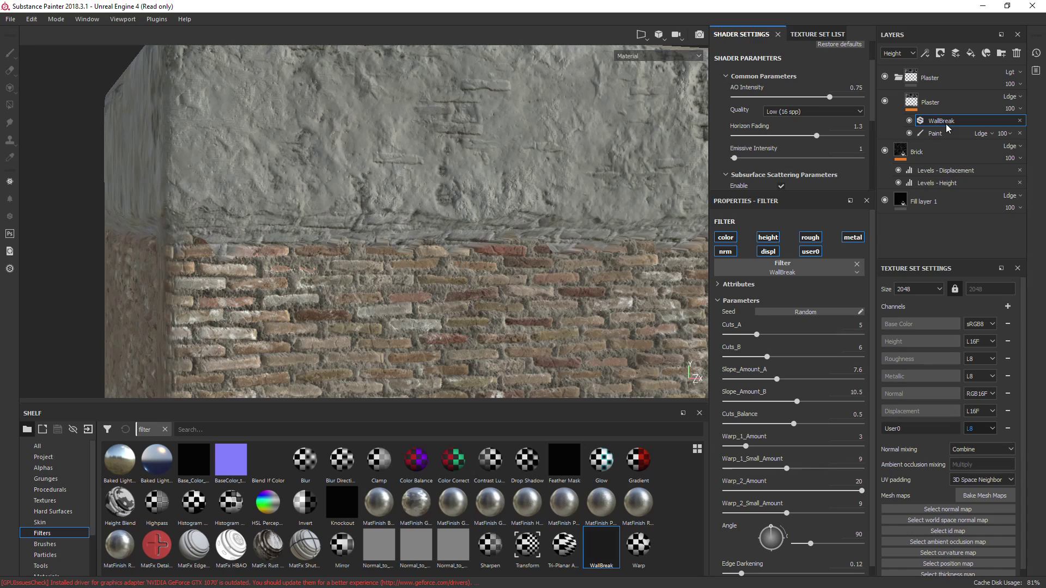
pyautogui.rightClick(943, 120)
pyautogui.click(977, 165)
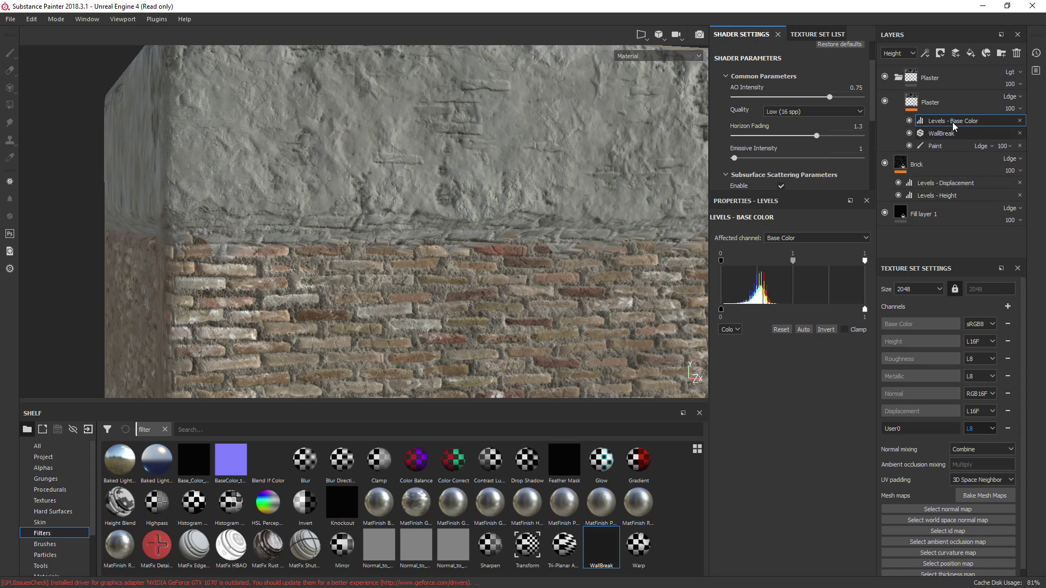
pyautogui.click(801, 238)
pyautogui.click(792, 254)
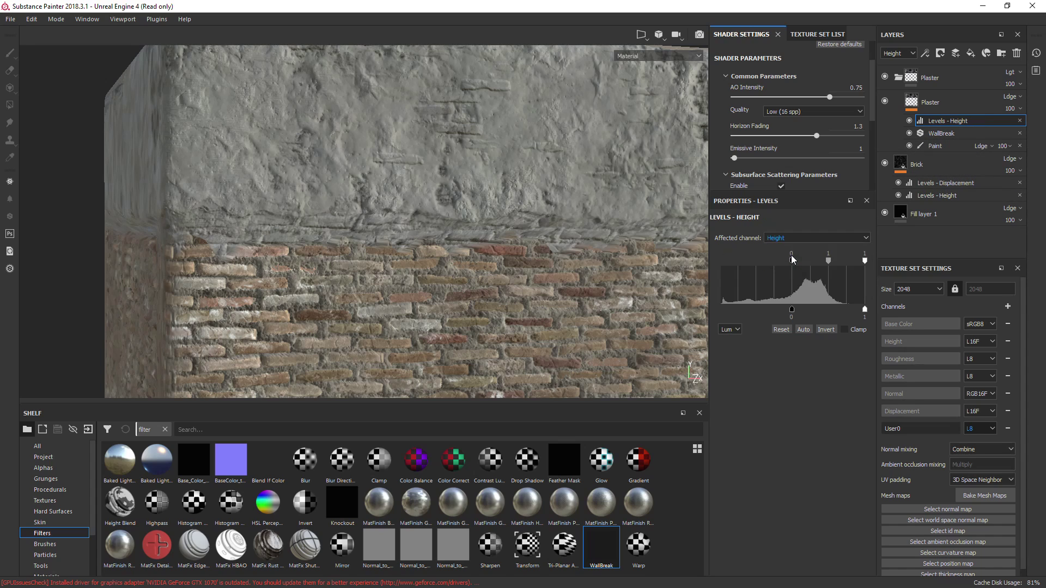
pyautogui.moveTo(793, 260); pyautogui.dragTo(688, 263)
pyautogui.keyDown('alt'); pyautogui.moveTo(473, 260); pyautogui.dragTo(480, 234); pyautogui.keyUp('alt')
# Add a second Levels effect to the Plaster layer, affecting Displacement, with the input black point at -0.961
pyautogui.rightClick(950, 123)
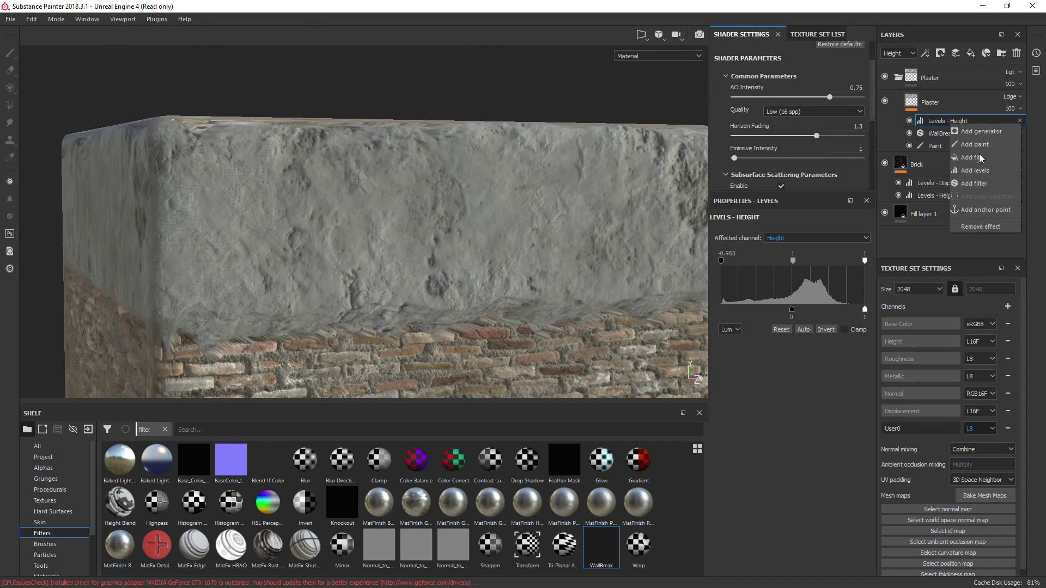
pyautogui.click(980, 186)
pyautogui.click(817, 238)
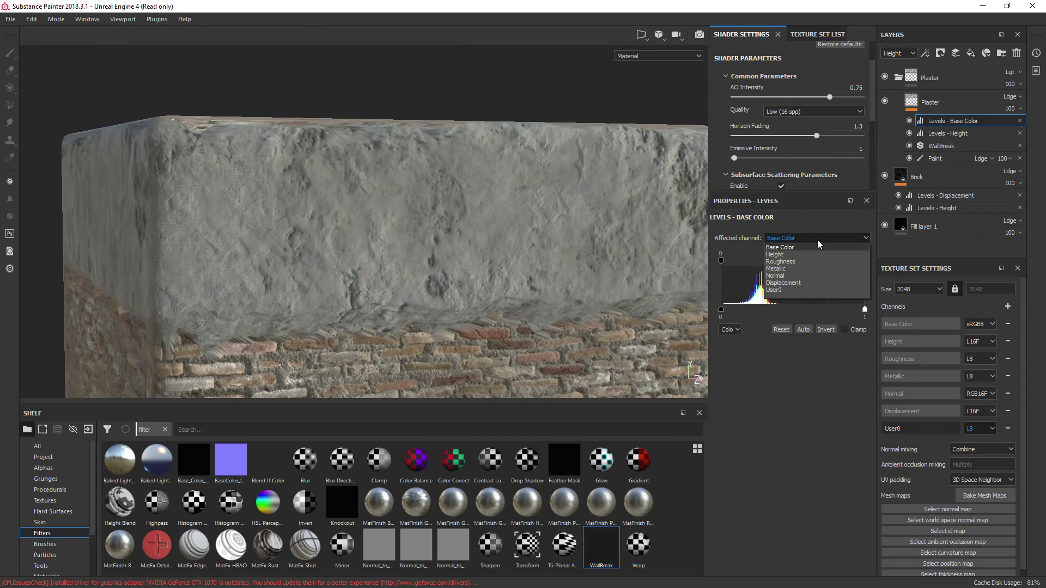
pyautogui.click(797, 287)
pyautogui.moveTo(791, 262); pyautogui.dragTo(497, 357)
# Examine the plaster's broken edge above the bricks up close and select the WallBreak filter to show its parameters
pyautogui.press('Tab')
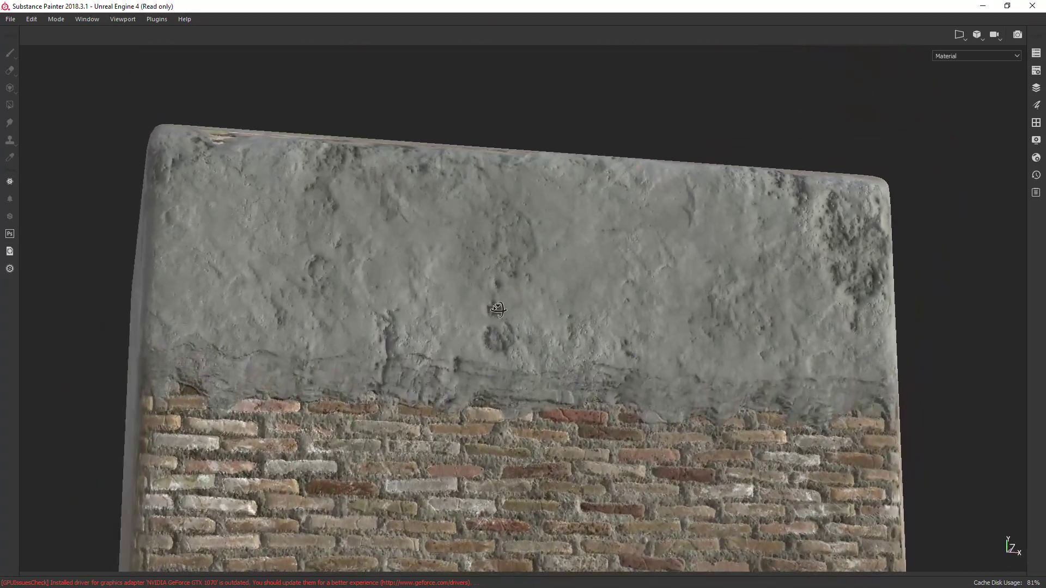
pyautogui.keyDown('alt'); pyautogui.moveTo(497, 360); pyautogui.dragTo(518, 244, button='middle'); pyautogui.keyUp('alt')
pyautogui.press('Tab')
pyautogui.keyDown('alt'); pyautogui.moveTo(431, 244); pyautogui.dragTo(455, 260); pyautogui.keyUp('alt')
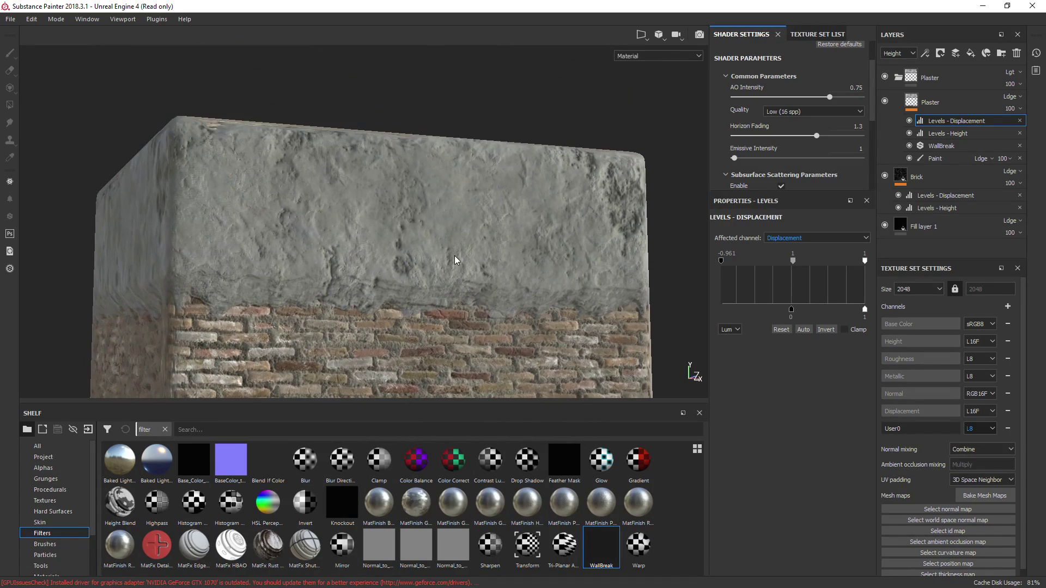
pyautogui.click(937, 147)
pyautogui.keyDown('alt'); pyautogui.moveTo(537, 275); pyautogui.dragTo(430, 289); pyautogui.keyUp('alt')
pyautogui.keyDown('alt'); pyautogui.moveTo(494, 342); pyautogui.dragTo(507, 275, button='middle'); pyautogui.keyUp('alt')
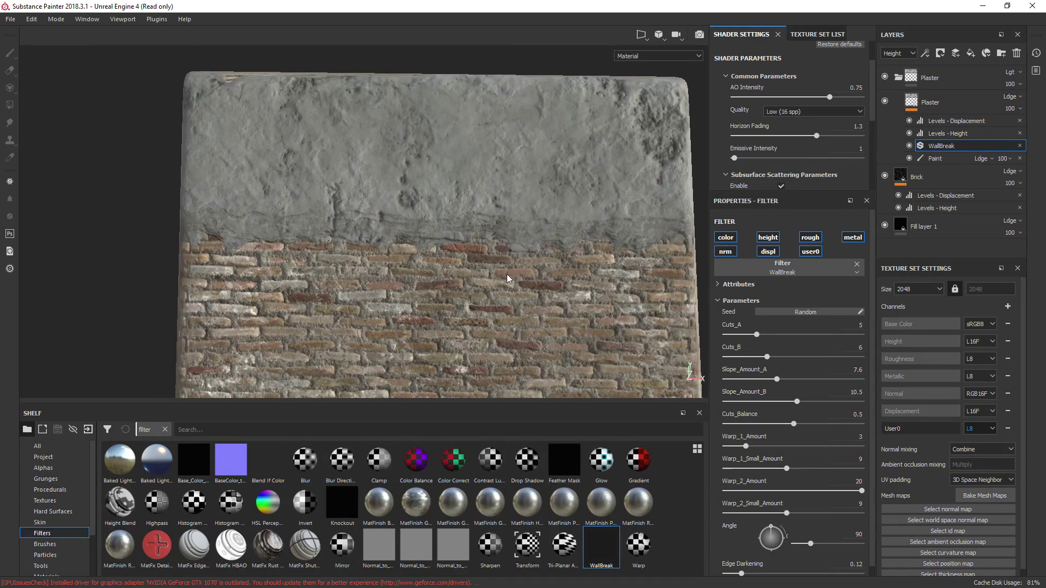
pyautogui.keyDown('alt'); pyautogui.moveTo(422, 254); pyautogui.dragTo(450, 190); pyautogui.keyUp('alt')
pyautogui.keyDown('alt'); pyautogui.moveTo(450, 190); pyautogui.dragTo(467, 300, button='right'); pyautogui.keyUp('alt')
pyautogui.keyDown('alt'); pyautogui.moveTo(473, 278); pyautogui.dragTo(425, 235, button='middle'); pyautogui.keyUp('alt')
pyautogui.keyDown('alt'); pyautogui.moveTo(425, 236); pyautogui.dragTo(489, 236); pyautogui.keyUp('alt')
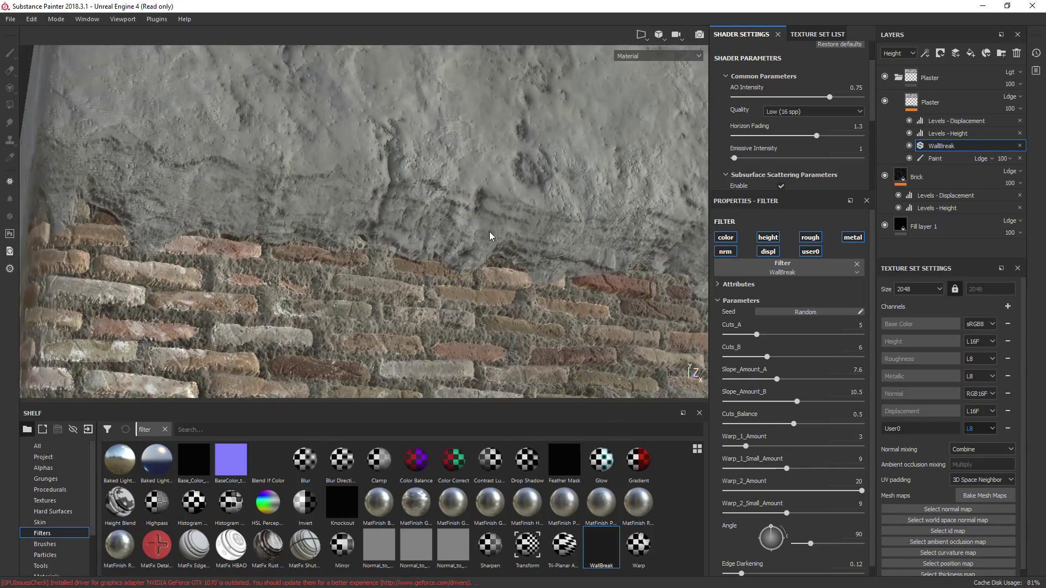
pyautogui.keyDown('alt'); pyautogui.moveTo(503, 197); pyautogui.dragTo(662, 339); pyautogui.keyUp('alt')
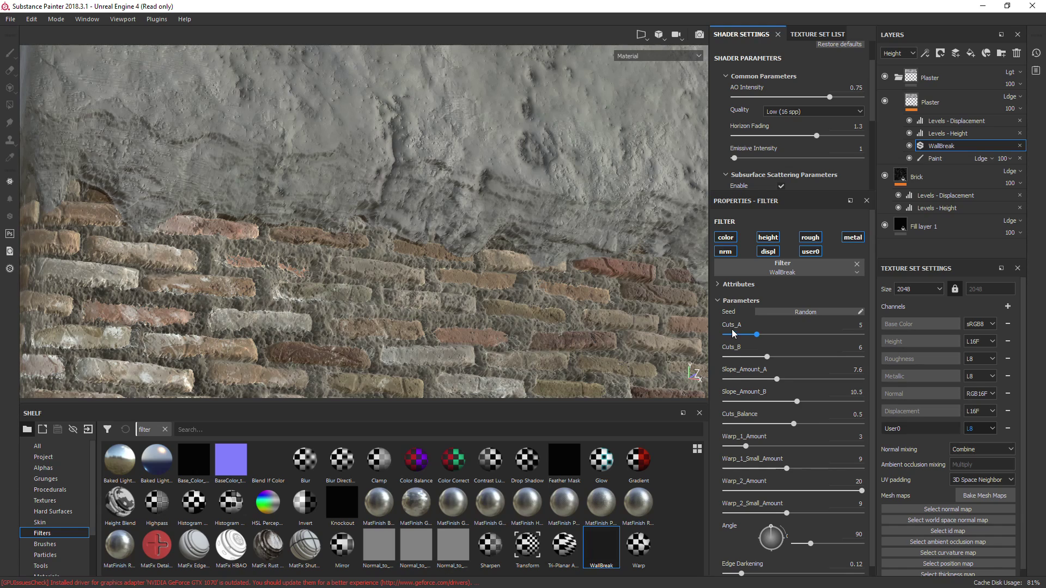
# Try different cut counts in the WallBreak filter, settling on Cuts_A 3 and Cuts_B 5
pyautogui.moveTo(755, 337); pyautogui.dragTo(738, 357)
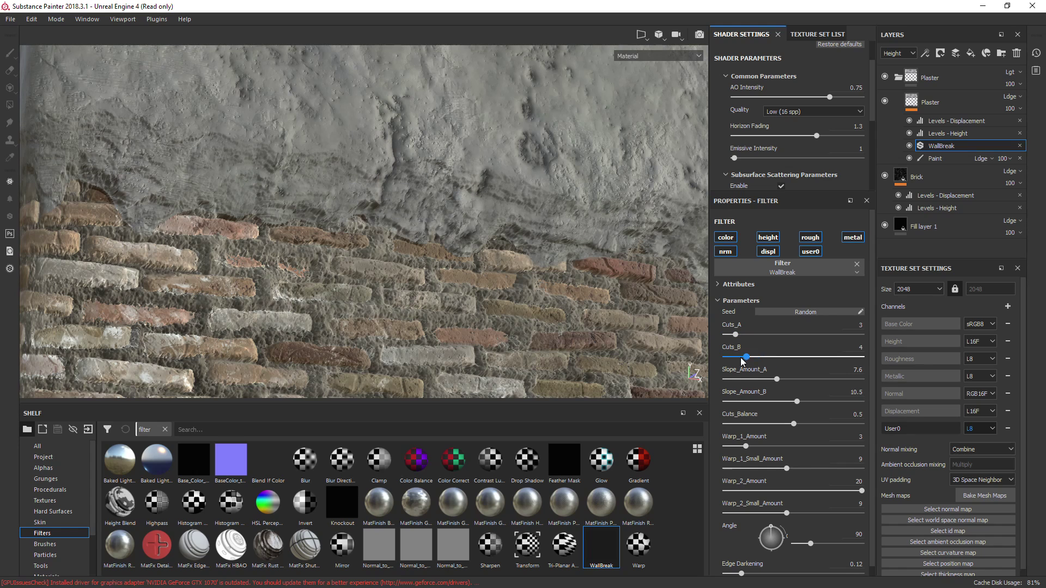
pyautogui.keyDown('alt'); pyautogui.moveTo(626, 297); pyautogui.dragTo(528, 308); pyautogui.keyUp('alt')
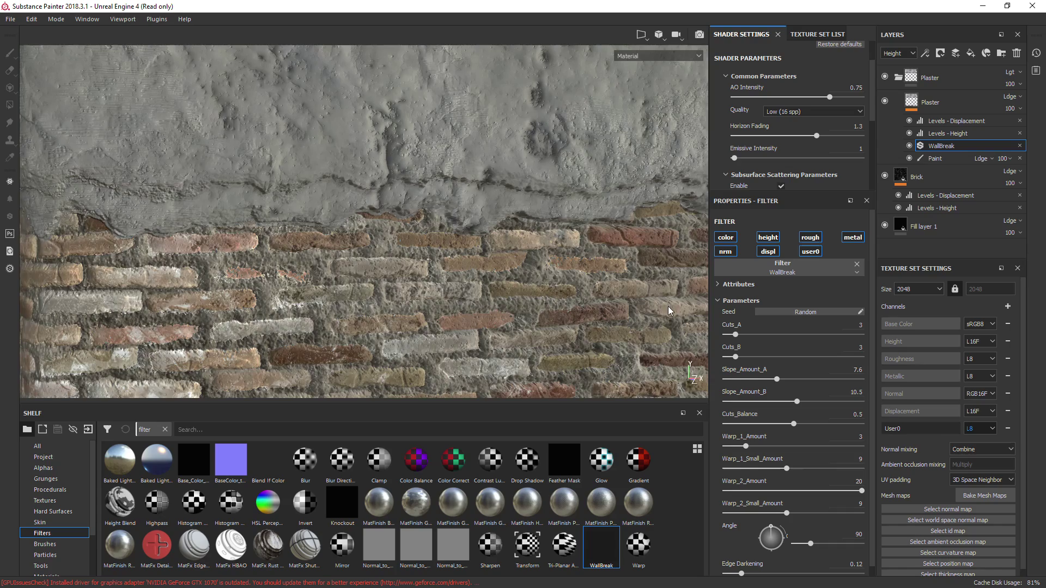
pyautogui.keyDown('alt'); pyautogui.moveTo(668, 307); pyautogui.dragTo(491, 256); pyautogui.keyUp('alt')
pyautogui.moveTo(736, 358); pyautogui.dragTo(746, 335)
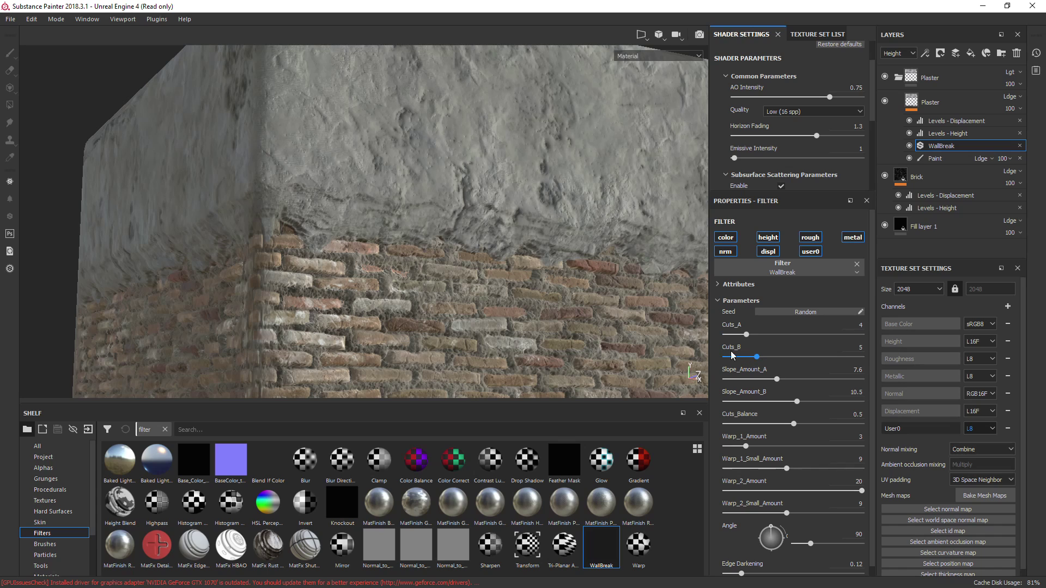
pyautogui.click(735, 334)
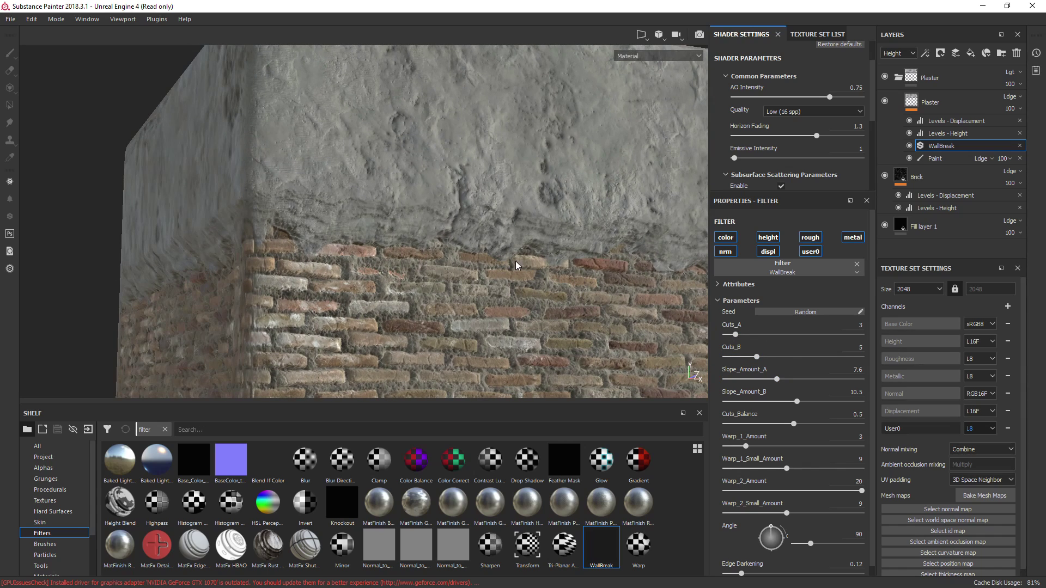
# Set WallBreak's Slope_Amount_A to 4.02 and Cuts_B to 2 while checking the plaster edge
pyautogui.keyDown('alt'); pyautogui.moveTo(524, 276); pyautogui.dragTo(431, 229); pyautogui.keyUp('alt')
pyautogui.keyDown('alt'); pyautogui.moveTo(361, 216); pyautogui.dragTo(385, 288, button='right'); pyautogui.keyUp('alt')
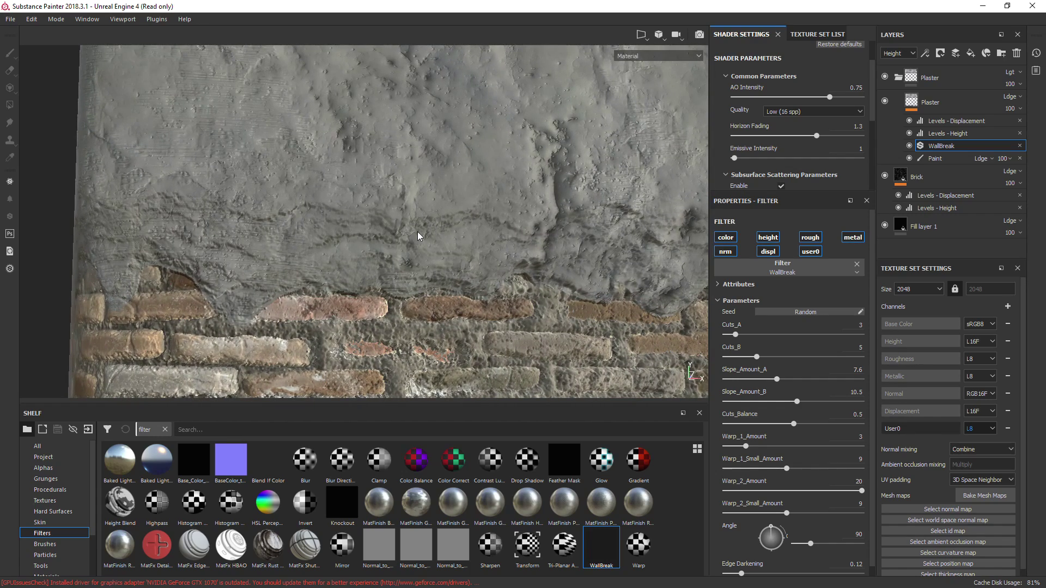
pyautogui.keyDown('alt'); pyautogui.moveTo(419, 235); pyautogui.dragTo(594, 296); pyautogui.keyUp('alt')
pyautogui.keyDown('alt'); pyautogui.moveTo(518, 293); pyautogui.dragTo(569, 290); pyautogui.keyUp('alt')
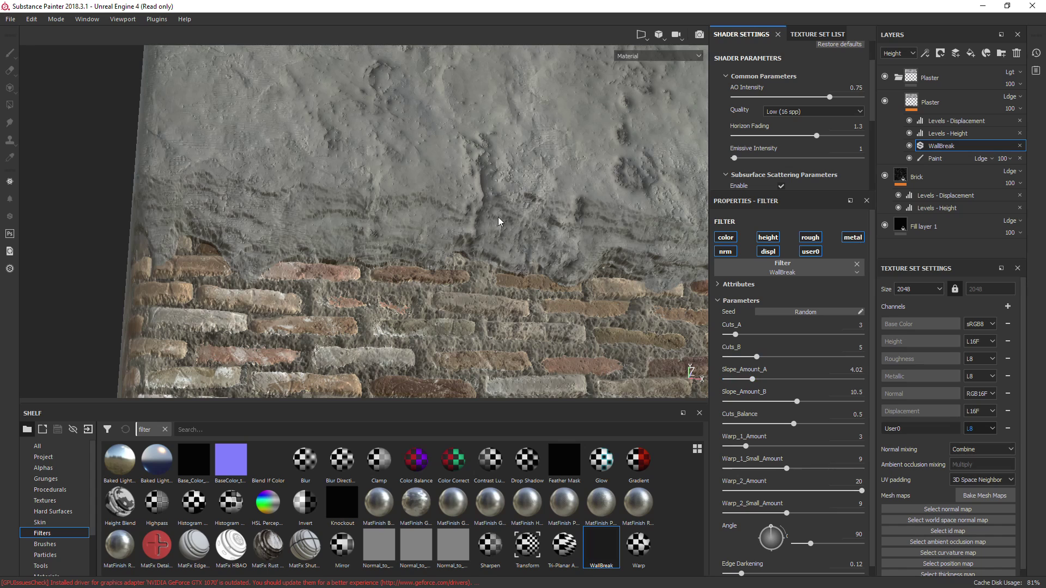
pyautogui.moveTo(757, 357); pyautogui.dragTo(717, 376)
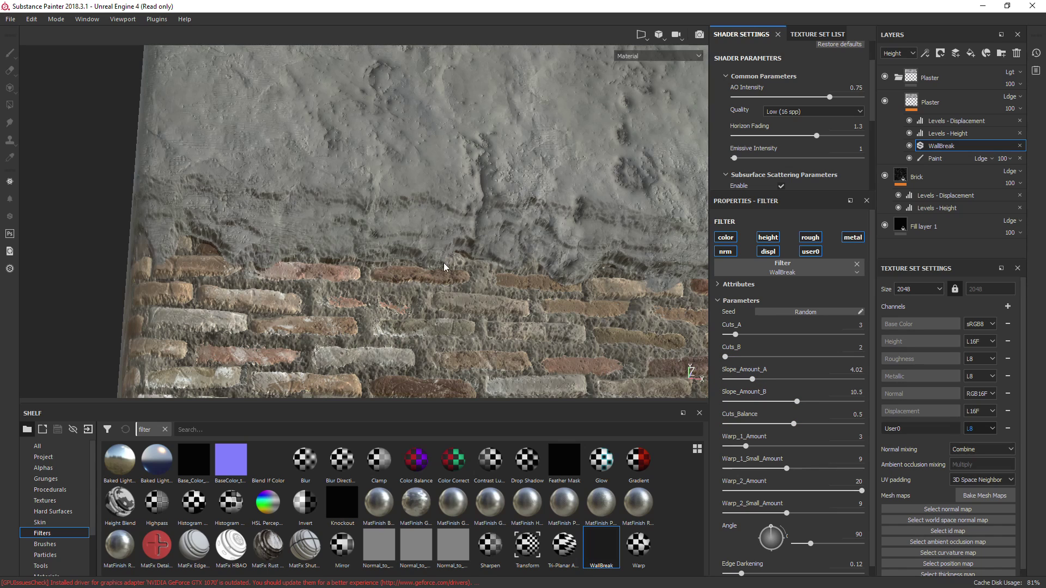
# Try WallBreak's Slope_Amount_B at 0 and inspect the plaster edge from oblique angles
pyautogui.keyDown('alt'); pyautogui.moveTo(332, 229); pyautogui.dragTo(491, 248); pyautogui.keyUp('alt')
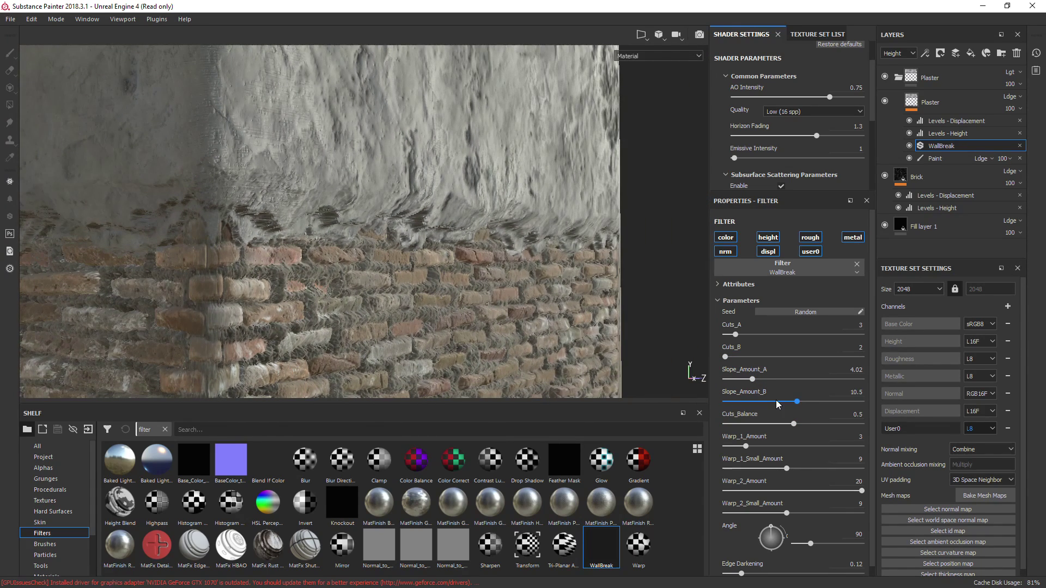
pyautogui.moveTo(779, 402); pyautogui.dragTo(696, 404)
pyautogui.keyDown('alt'); pyautogui.moveTo(668, 362); pyautogui.dragTo(397, 332); pyautogui.keyUp('alt')
pyautogui.keyDown('alt'); pyautogui.moveTo(497, 313); pyautogui.dragTo(426, 201); pyautogui.keyUp('alt')
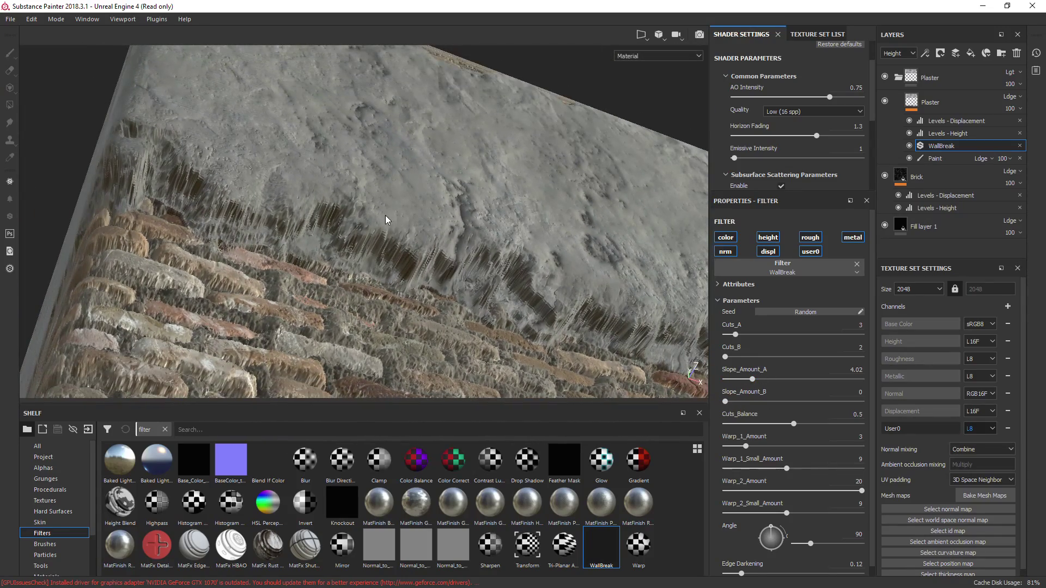
# Set WallBreak's Slope_Amount_B to 8.76, Slope_Amount_A to 9.32 and Cuts_Balance to 0
pyautogui.moveTo(725, 402); pyautogui.dragTo(785, 399)
pyautogui.click(789, 380)
pyautogui.keyDown('alt'); pyautogui.moveTo(481, 262); pyautogui.dragTo(423, 217); pyautogui.keyUp('alt')
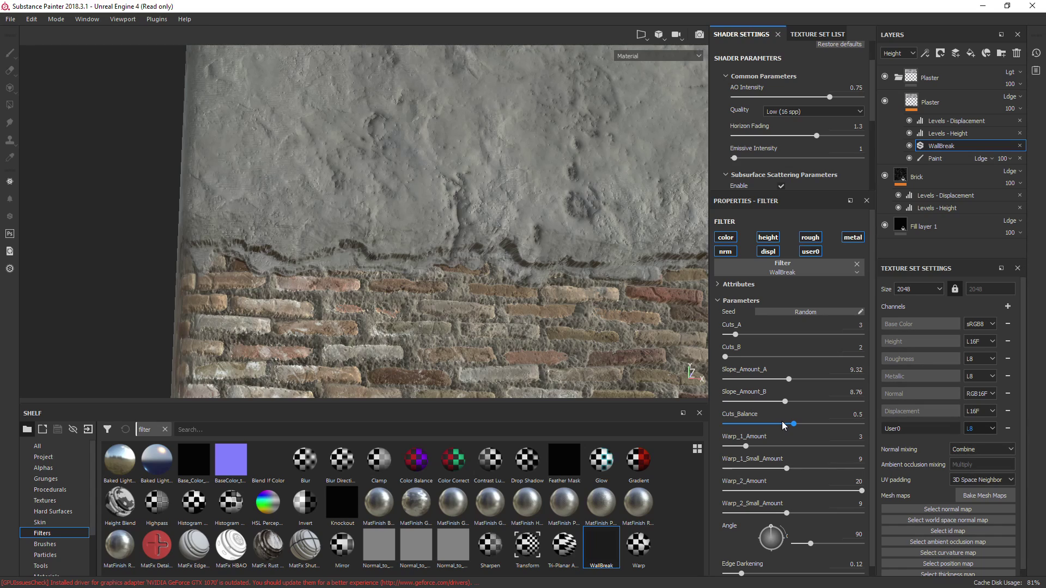
pyautogui.moveTo(783, 426); pyautogui.dragTo(725, 425)
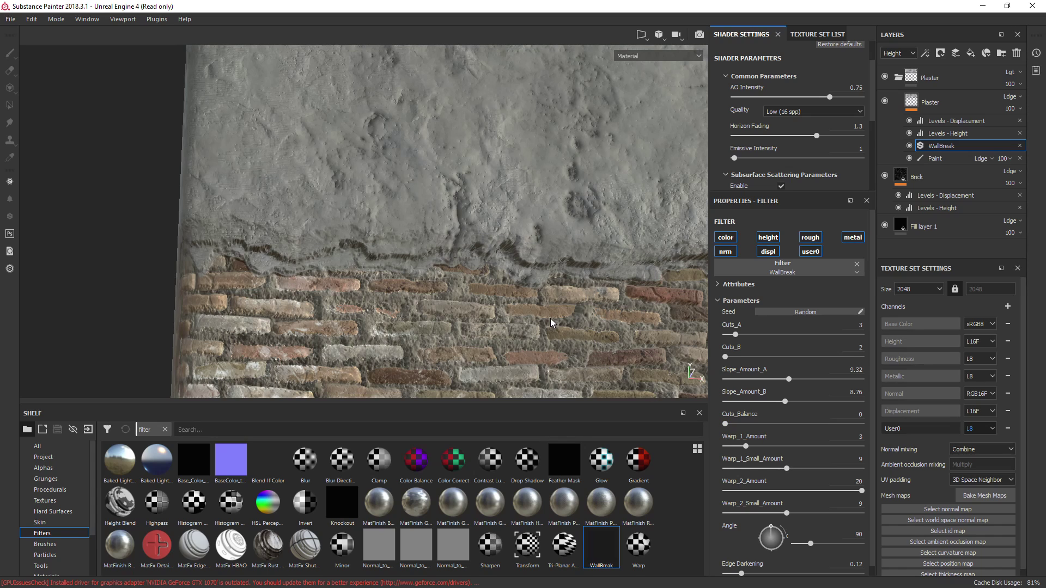
# Try WallBreak's Cuts_Balance at 1, 0 and 0.51 while inspecting the plaster edge from several angles
pyautogui.moveTo(831, 427); pyautogui.dragTo(878, 423)
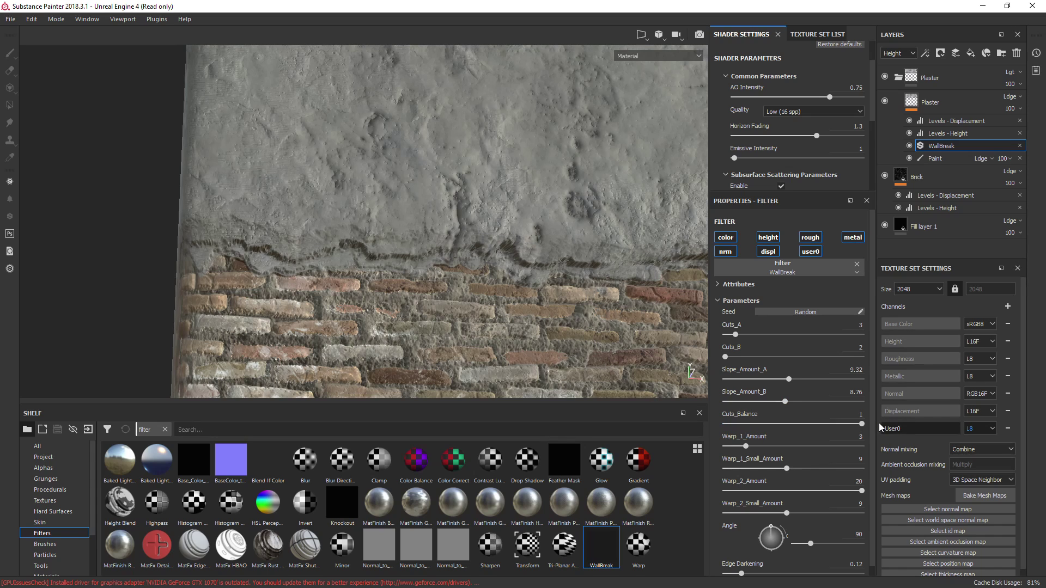
pyautogui.keyDown('alt'); pyautogui.moveTo(523, 327); pyautogui.dragTo(659, 338); pyautogui.keyUp('alt')
pyautogui.moveTo(822, 426); pyautogui.dragTo(700, 425)
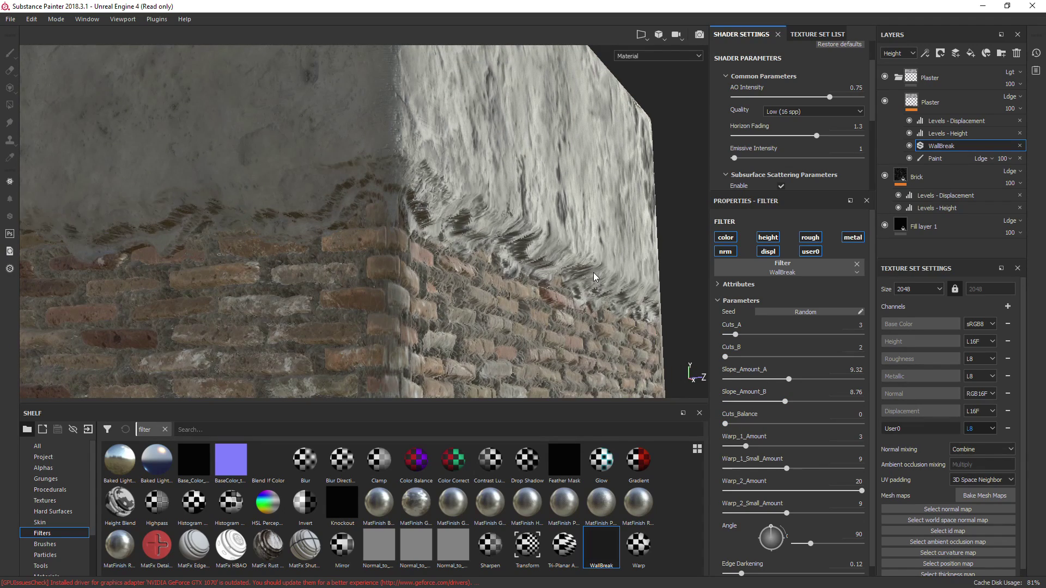
pyautogui.moveTo(801, 425); pyautogui.dragTo(795, 427)
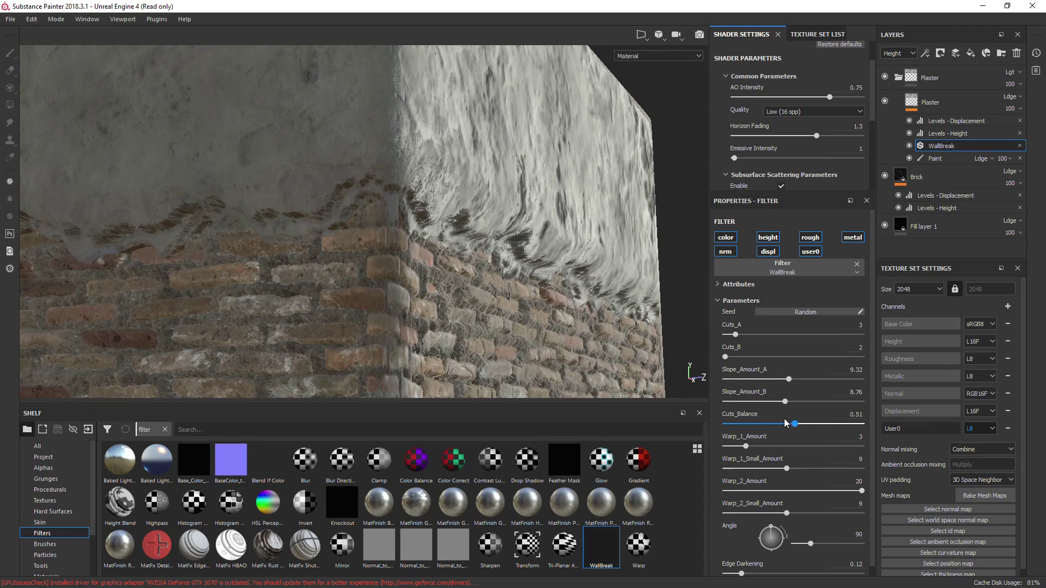
pyautogui.keyDown('alt'); pyautogui.moveTo(617, 297); pyautogui.dragTo(515, 295); pyautogui.keyUp('alt')
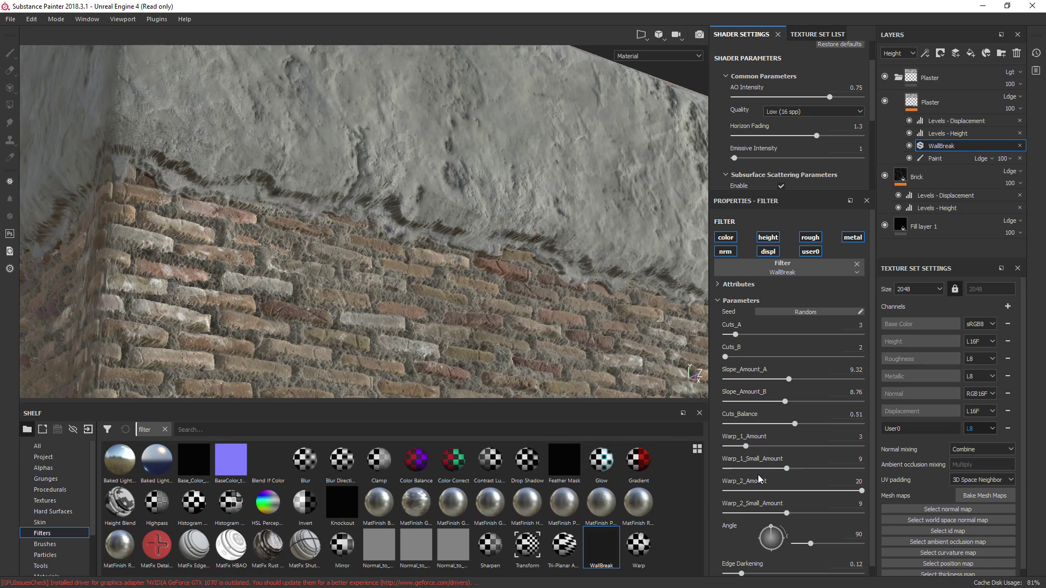
pyautogui.keyDown('alt'); pyautogui.moveTo(501, 279); pyautogui.dragTo(426, 273); pyautogui.keyUp('alt')
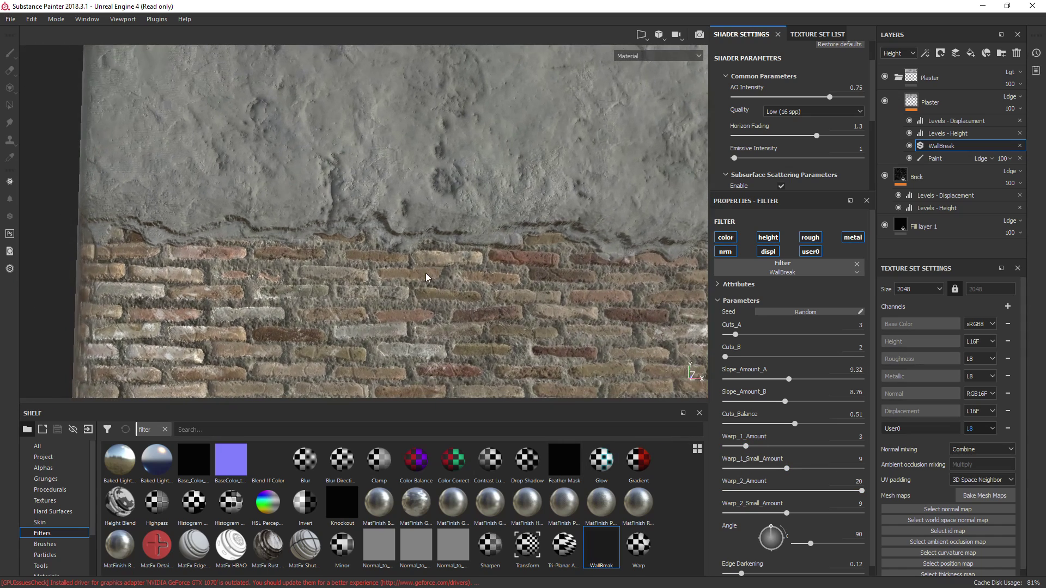
pyautogui.keyDown('alt'); pyautogui.moveTo(508, 291); pyautogui.dragTo(465, 290); pyautogui.keyUp('alt')
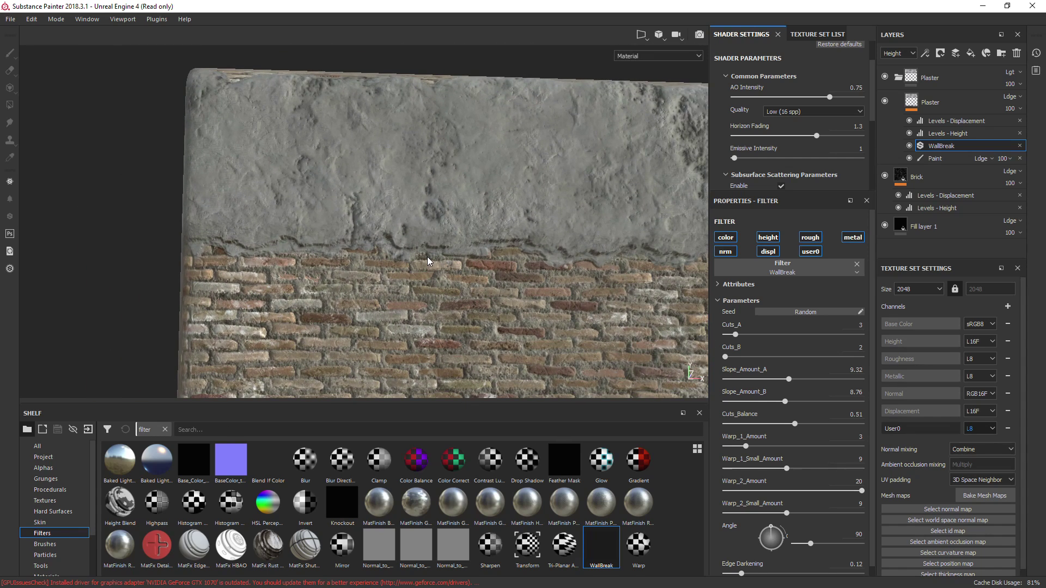
# View the User0 channel on the wall, then return to the full material view
pyautogui.hotkey('shift', 'c')
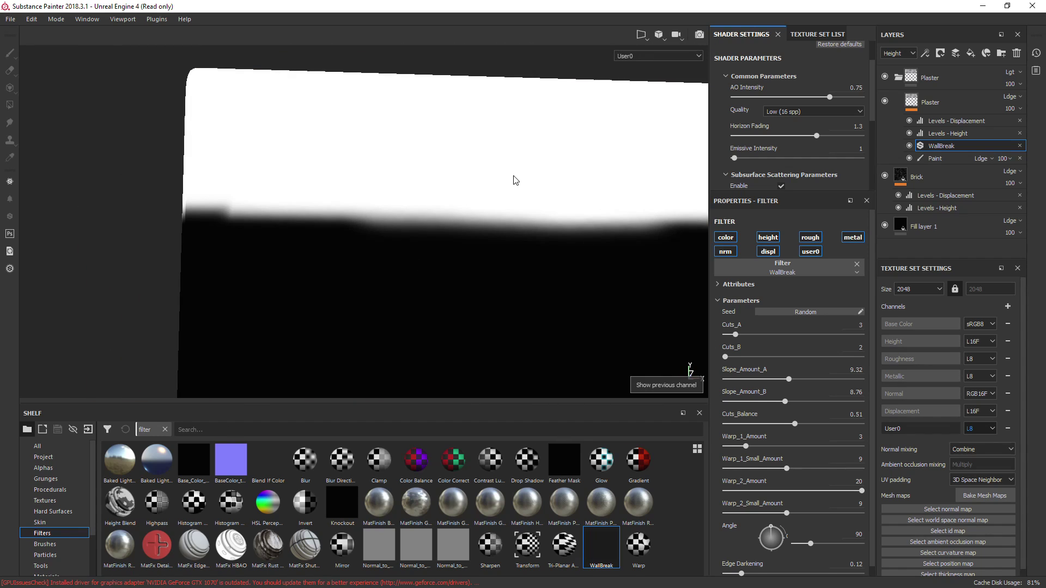
pyautogui.press('c')
pyautogui.press('m')
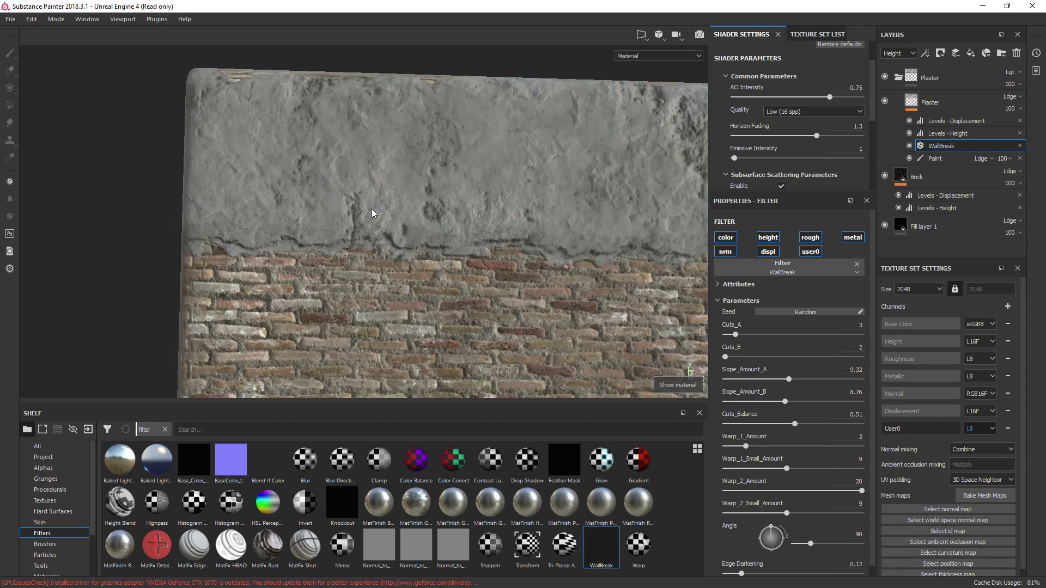
# Try WallBreak with all four warp amounts at 0 and inspect the plaster edge
pyautogui.moveTo(760, 445); pyautogui.dragTo(706, 447)
pyautogui.moveTo(764, 468); pyautogui.dragTo(702, 465)
pyautogui.moveTo(760, 490); pyautogui.dragTo(703, 490)
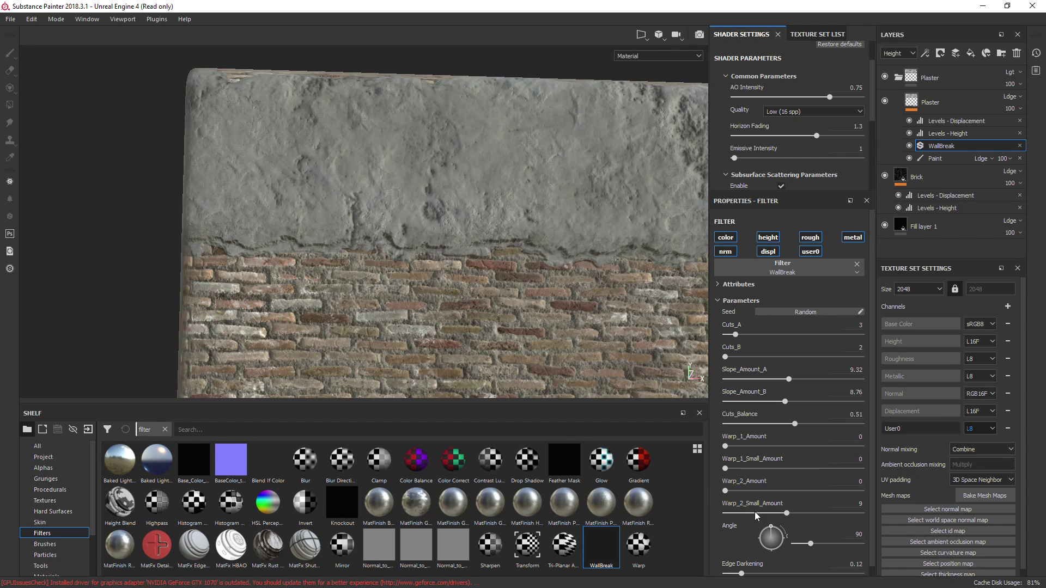
pyautogui.moveTo(754, 512); pyautogui.dragTo(703, 511)
pyautogui.moveTo(379, 237)
pyautogui.keyDown('alt'); pyautogui.mouseDown()
pyautogui.moveTo(430, 245)
pyautogui.moveTo(381, 240)
pyautogui.mouseUp(); pyautogui.keyUp('alt')
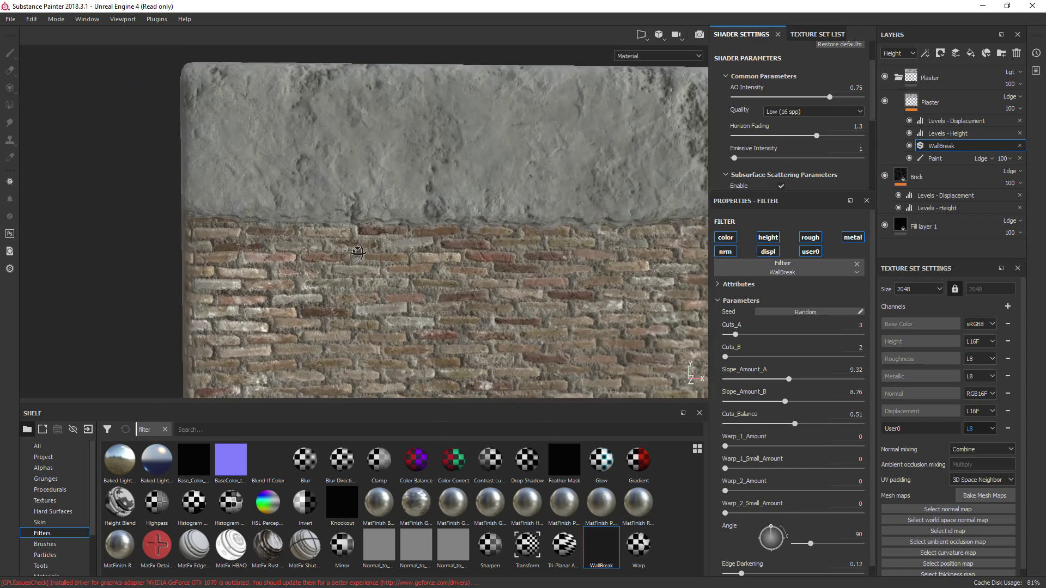
pyautogui.keyDown('alt'); pyautogui.moveTo(492, 245); pyautogui.dragTo(443, 285, button='middle'); pyautogui.keyUp('alt')
pyautogui.keyDown('alt'); pyautogui.moveTo(444, 285); pyautogui.dragTo(456, 265); pyautogui.keyUp('alt')
pyautogui.keyDown('alt'); pyautogui.moveTo(395, 282); pyautogui.dragTo(478, 340); pyautogui.keyUp('alt')
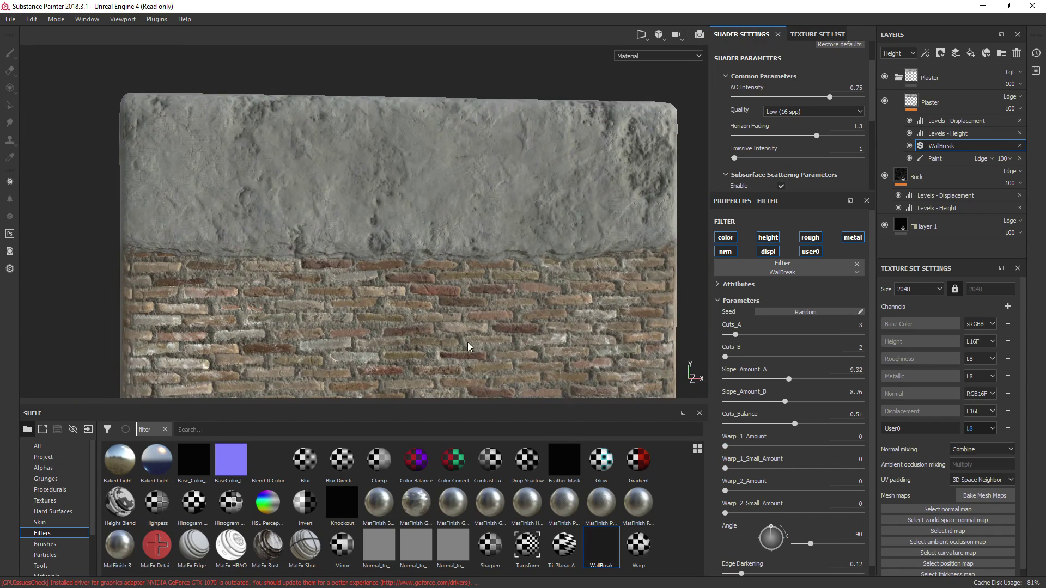
pyautogui.keyDown('alt'); pyautogui.moveTo(468, 347); pyautogui.dragTo(777, 434); pyautogui.keyUp('alt')
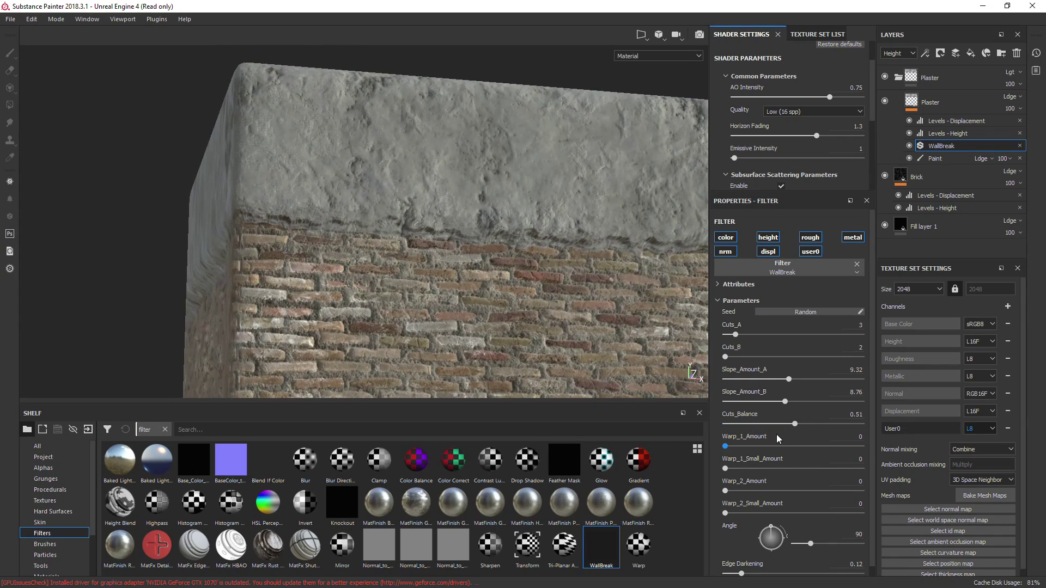
# Set WallBreak's Warp_1_Amount to 8.92, Warp_1_Small_Amount to 9, Warp_2_Amount to 8.43 and Warp_2_Small_Amount to 8.61
pyautogui.click(786, 446)
pyautogui.click(786, 468)
pyautogui.click(782, 491)
pyautogui.click(783, 513)
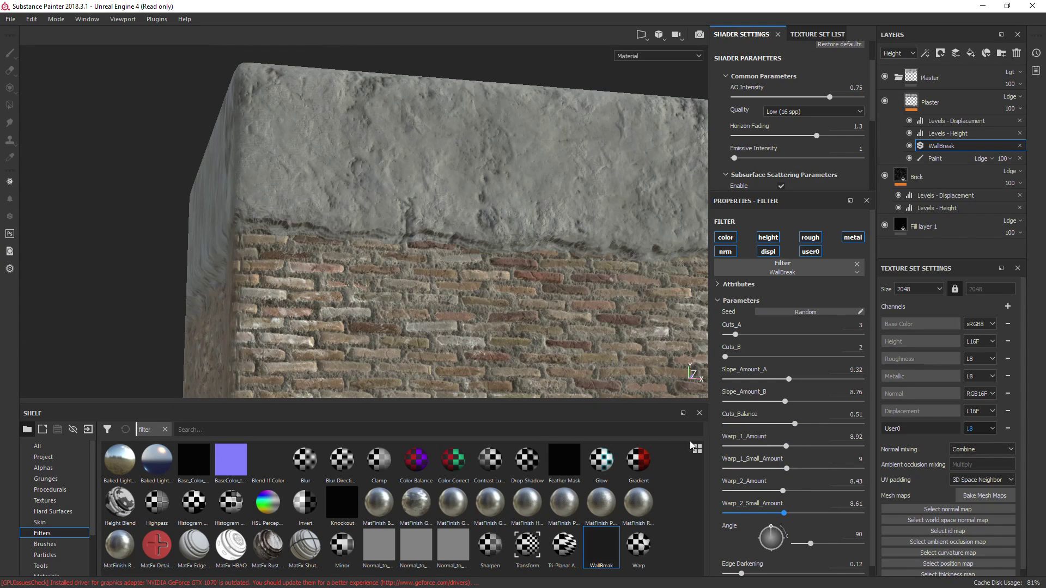
pyautogui.keyDown('alt'); pyautogui.moveTo(555, 338); pyautogui.dragTo(430, 313); pyautogui.keyUp('alt')
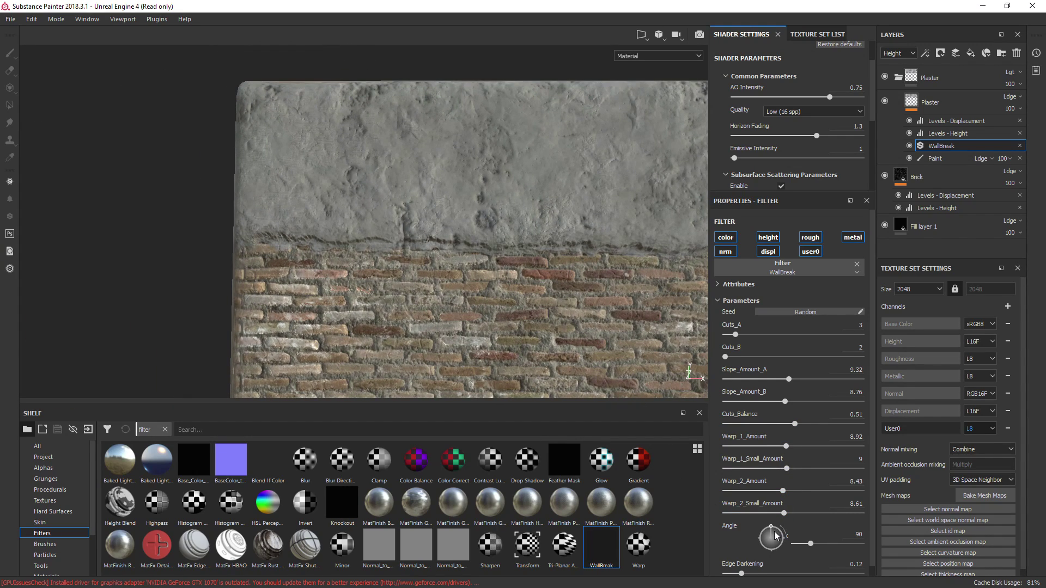
# Try WallBreak's Angle at 270, then set it to 79 and check the plaster edge
pyautogui.moveTo(774, 528); pyautogui.dragTo(777, 547)
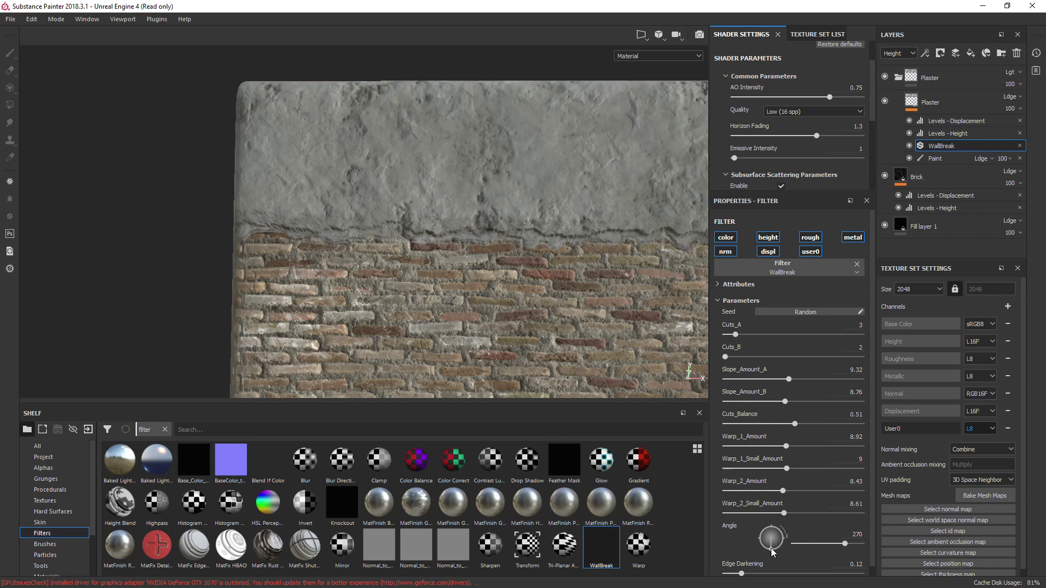
pyautogui.moveTo(757, 538); pyautogui.dragTo(773, 522)
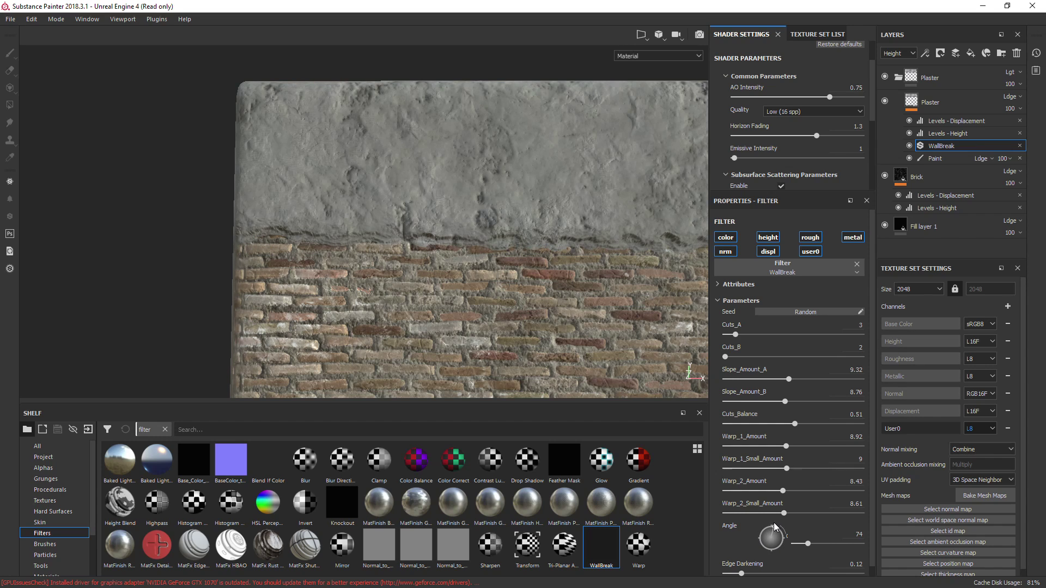
pyautogui.keyDown('alt'); pyautogui.moveTo(500, 252); pyautogui.dragTo(482, 225); pyautogui.keyUp('alt')
pyautogui.scroll(-2, 767, 459)
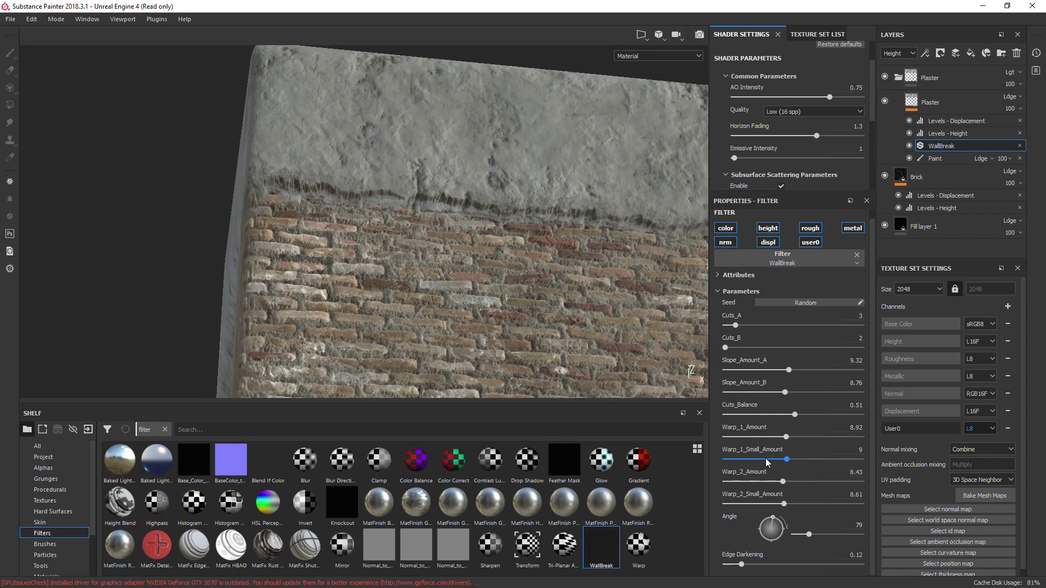
pyautogui.moveTo(457, 261)
pyautogui.keyDown('alt'); pyautogui.mouseDown()
pyautogui.moveTo(436, 229)
pyautogui.moveTo(510, 259)
pyautogui.moveTo(447, 249)
pyautogui.mouseUp(); pyautogui.keyUp('alt')
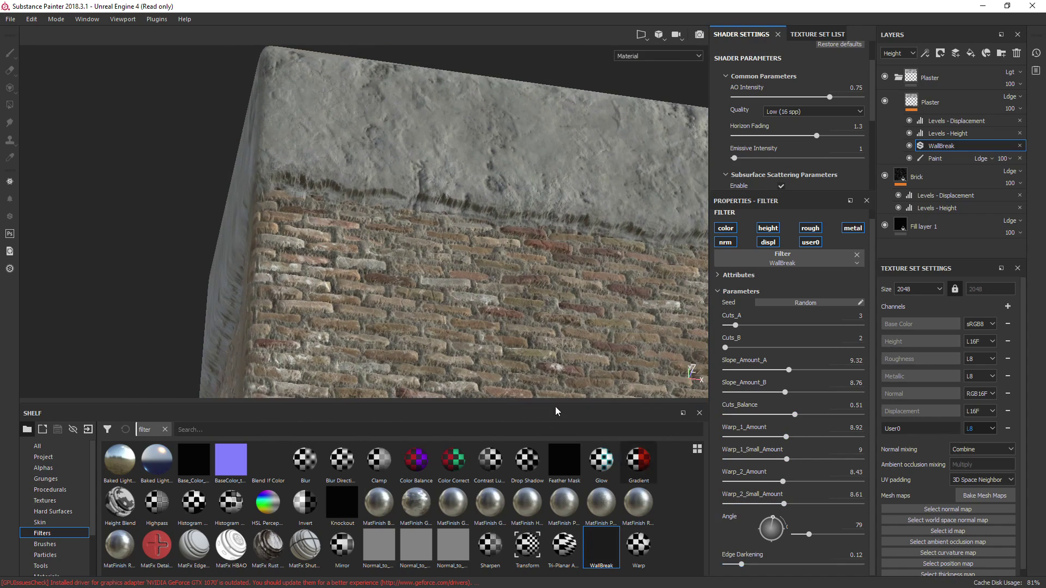
# Try WallBreak's Edge Darkening at 1, then set it to 0.2 and inspect the edge
pyautogui.keyDown('alt'); pyautogui.moveTo(561, 392); pyautogui.dragTo(472, 368); pyautogui.keyUp('alt')
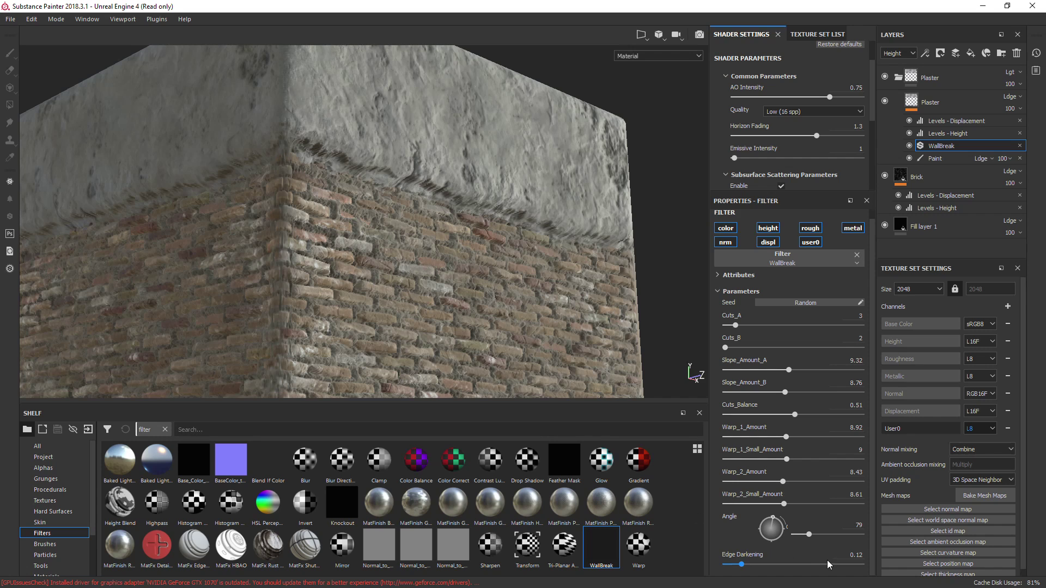
pyautogui.keyDown('alt'); pyautogui.moveTo(472, 275); pyautogui.dragTo(414, 305); pyautogui.keyUp('alt')
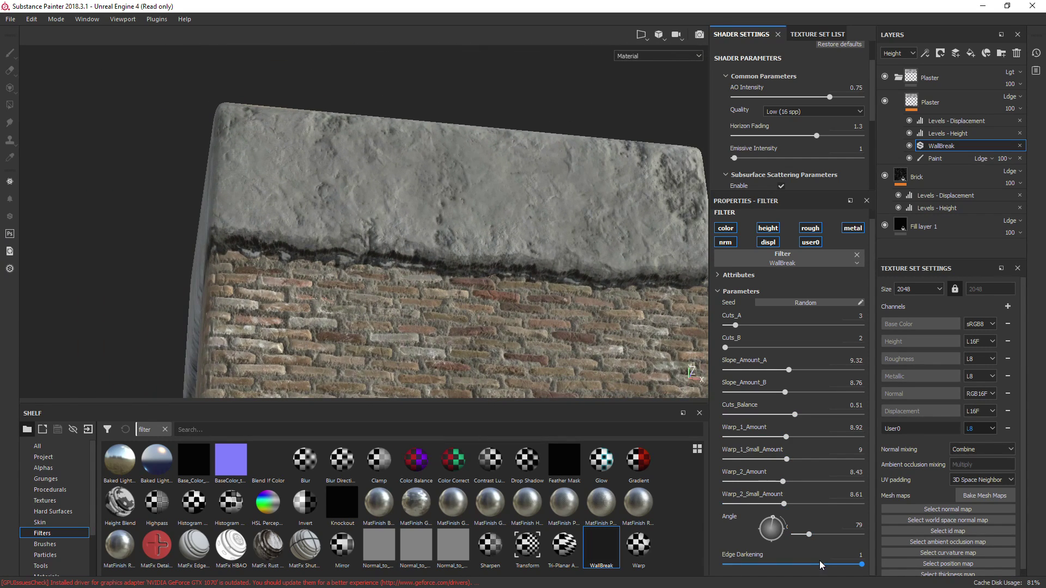
pyautogui.moveTo(789, 567); pyautogui.dragTo(754, 568)
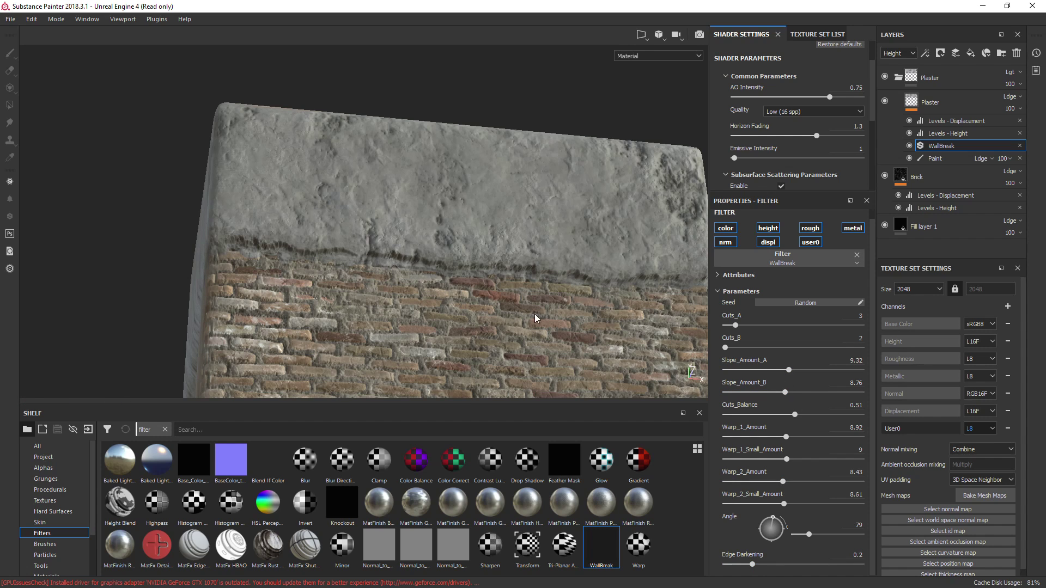
pyautogui.keyDown('alt'); pyautogui.moveTo(291, 248); pyautogui.dragTo(381, 228); pyautogui.keyUp('alt')
pyautogui.keyDown('alt'); pyautogui.moveTo(381, 228); pyautogui.dragTo(644, 426, button='right'); pyautogui.keyUp('alt')
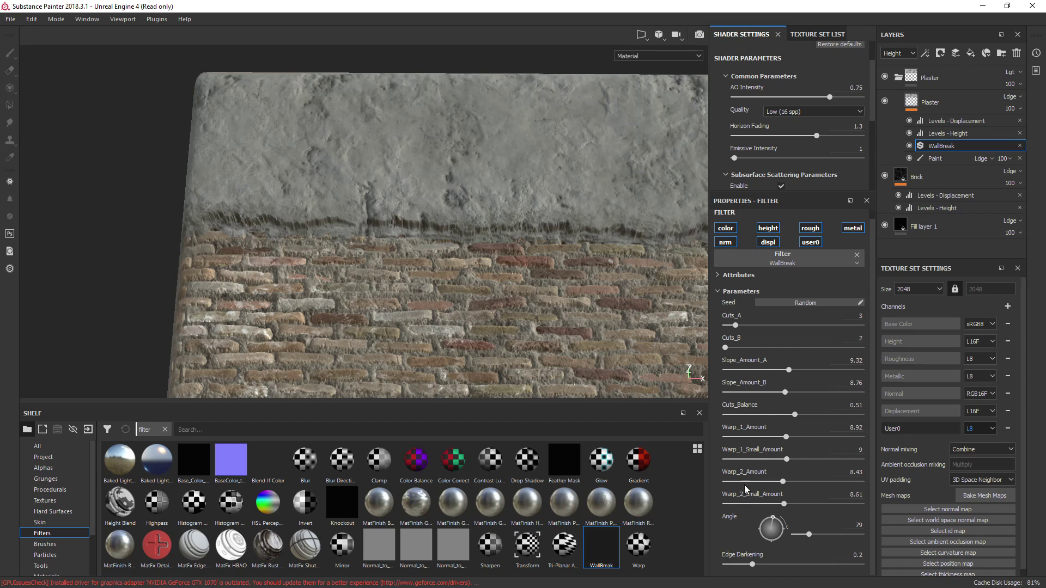
# Set WallBreak's Cuts_Balance to 0.61 and Cuts_B to 4, checking the broken edge around the wall corner
pyautogui.moveTo(848, 418); pyautogui.dragTo(848, 418)
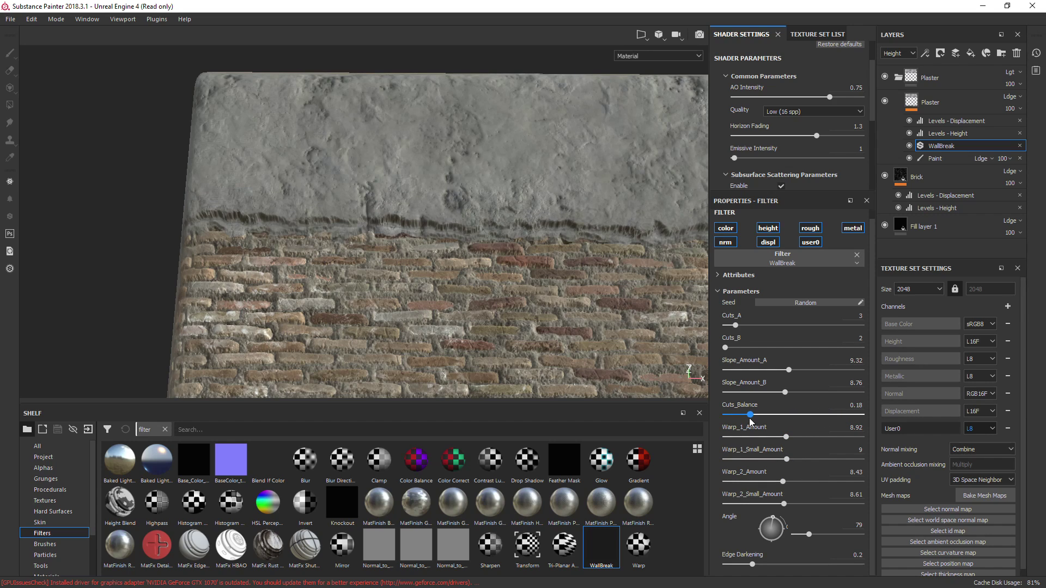
pyautogui.moveTo(750, 417); pyautogui.dragTo(808, 420)
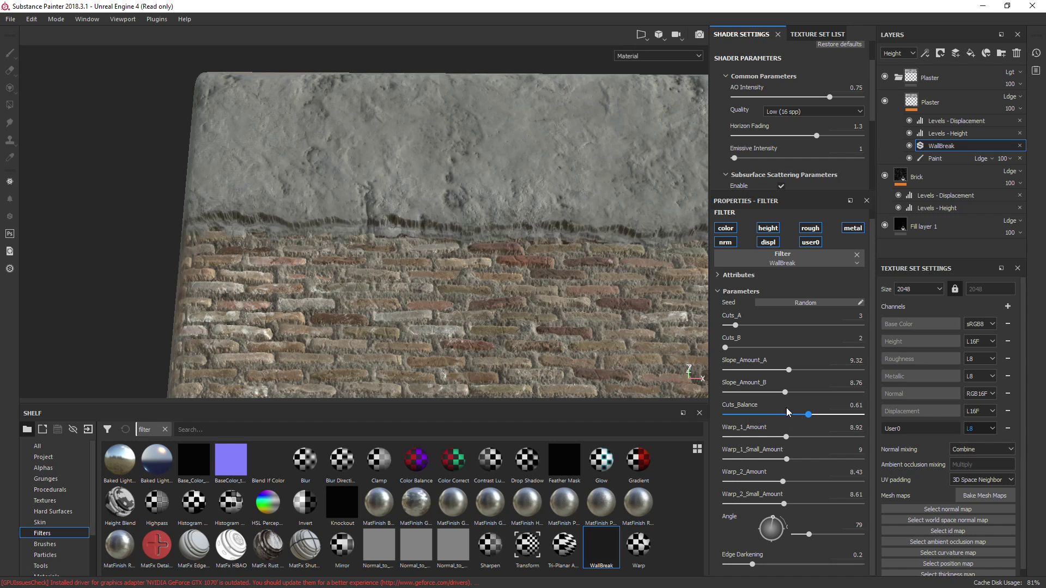
pyautogui.keyDown('alt'); pyautogui.moveTo(472, 272); pyautogui.dragTo(515, 283); pyautogui.keyUp('alt')
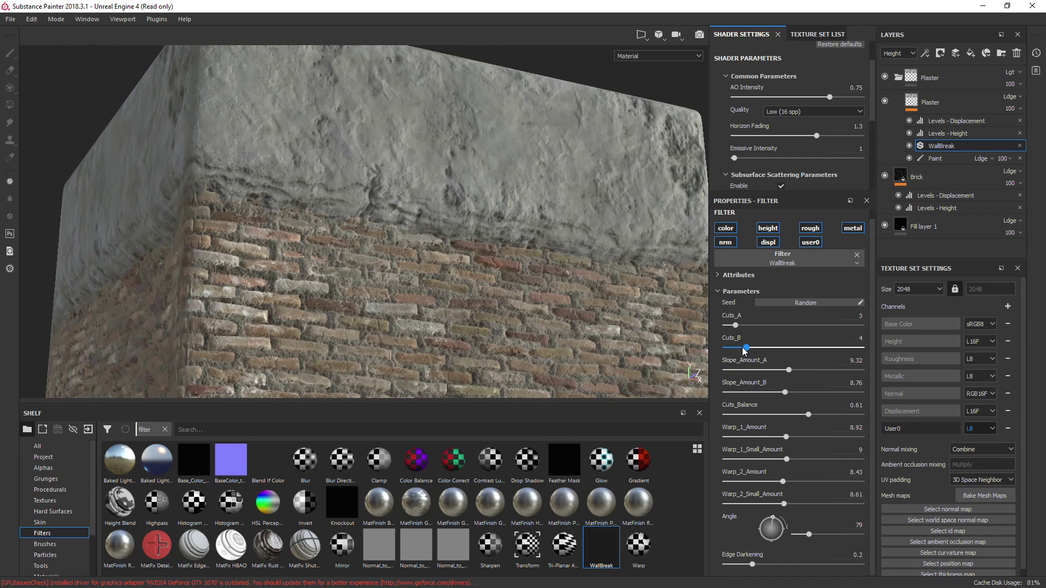
pyautogui.keyDown('alt'); pyautogui.moveTo(493, 251); pyautogui.dragTo(414, 228); pyautogui.keyUp('alt')
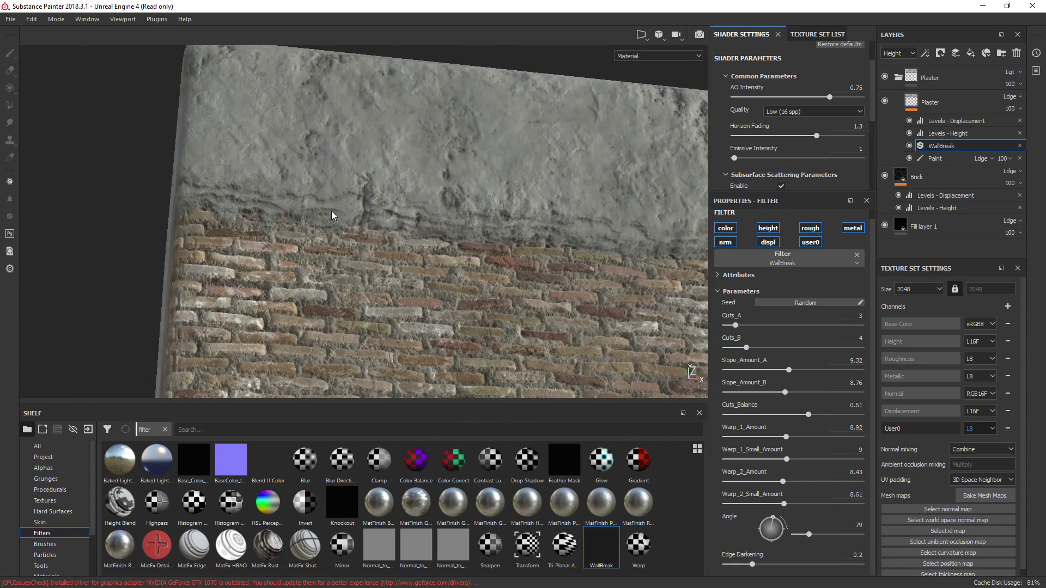
pyautogui.keyDown('alt'); pyautogui.moveTo(334, 215); pyautogui.dragTo(462, 200); pyautogui.keyUp('alt')
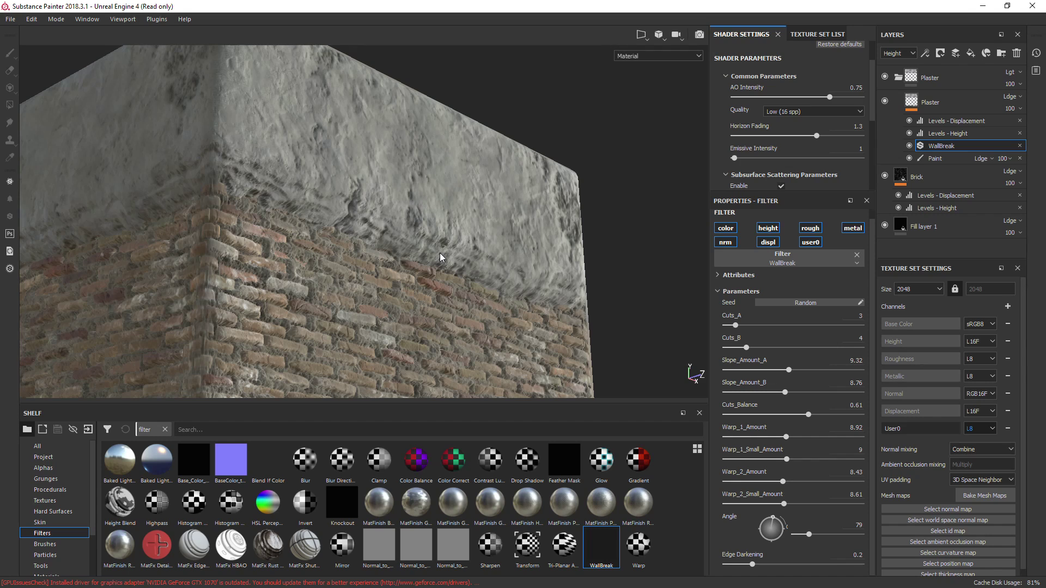
pyautogui.keyDown('alt'); pyautogui.moveTo(440, 252); pyautogui.dragTo(409, 188); pyautogui.keyUp('alt')
pyautogui.scroll(-3, 381, 243)
# On the Plaster layer's Paint effect, smudge the plaster edge down over the bricks with a size 19 brush
pyautogui.click(936, 158)
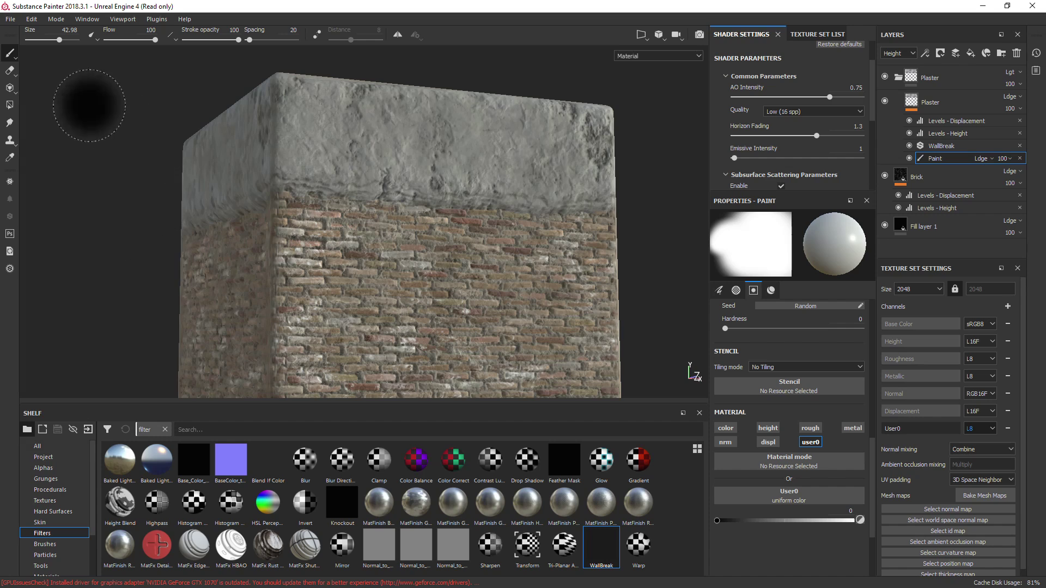
pyautogui.click(9, 122)
pyautogui.keyDown('alt'); pyautogui.moveTo(388, 204); pyautogui.dragTo(391, 231); pyautogui.keyUp('alt')
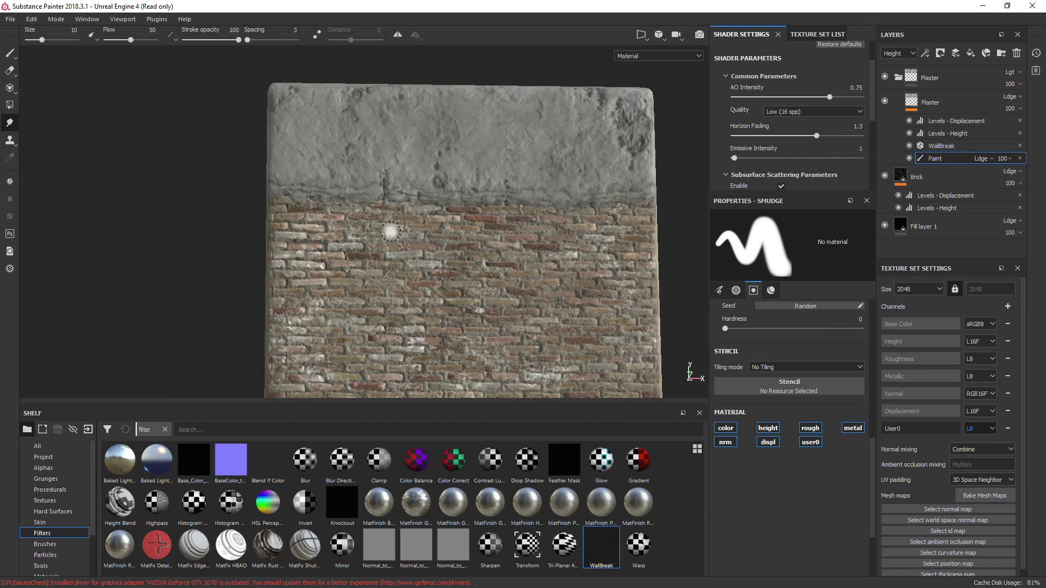
pyautogui.keyDown('ctrl'); pyautogui.moveTo(397, 222); pyautogui.dragTo(409, 221, button='right'); pyautogui.keyUp('ctrl')
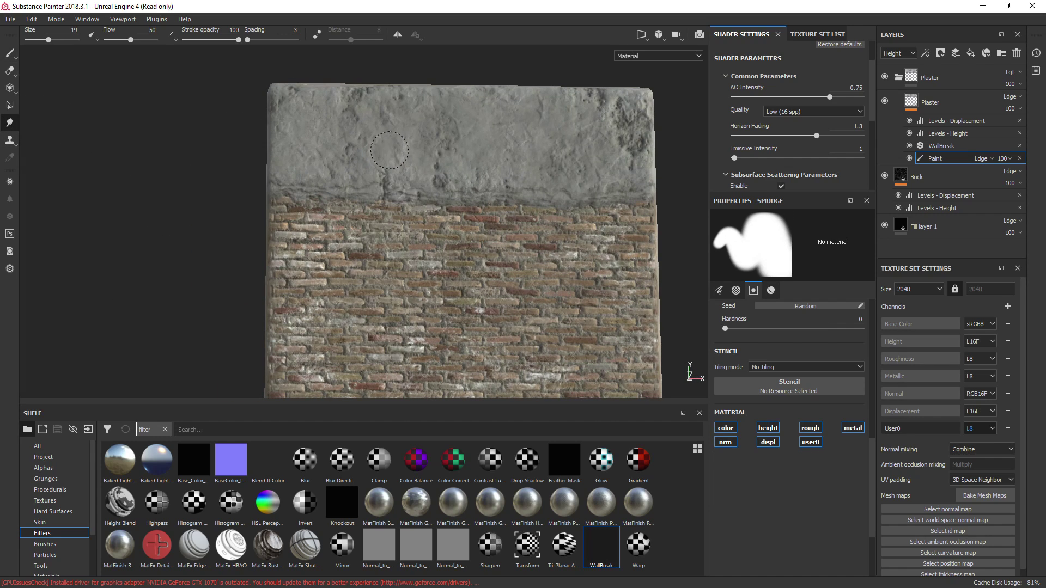
pyautogui.moveTo(386, 223)
pyautogui.mouseDown()
pyautogui.moveTo(388, 250)
pyautogui.moveTo(421, 274)
pyautogui.mouseUp()
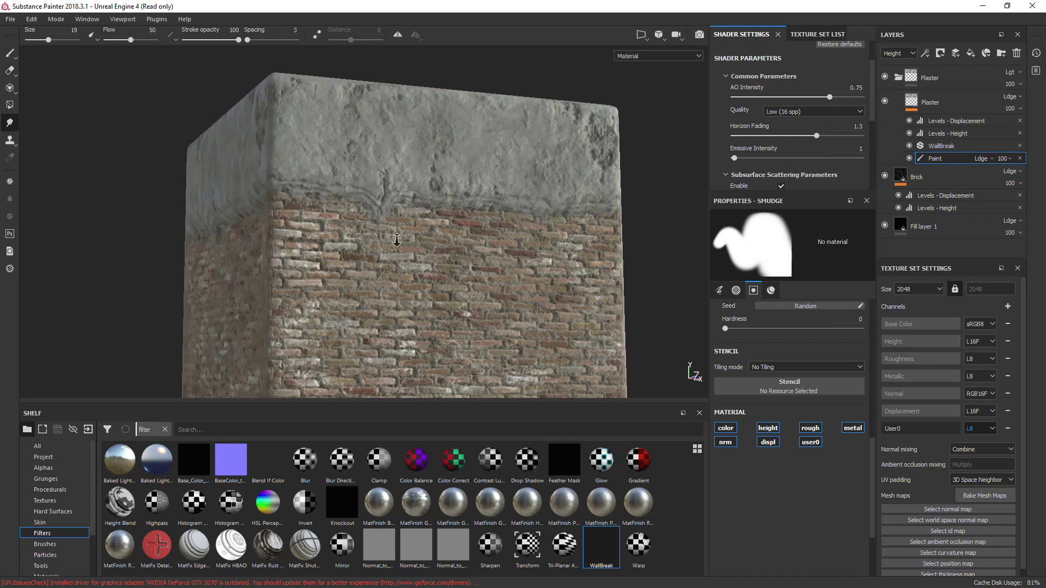
pyautogui.keyDown('alt'); pyautogui.moveTo(421, 274); pyautogui.dragTo(461, 276, button='right'); pyautogui.keyUp('alt')
pyautogui.keyDown('alt'); pyautogui.moveTo(461, 275); pyautogui.dragTo(465, 121); pyautogui.keyUp('alt')
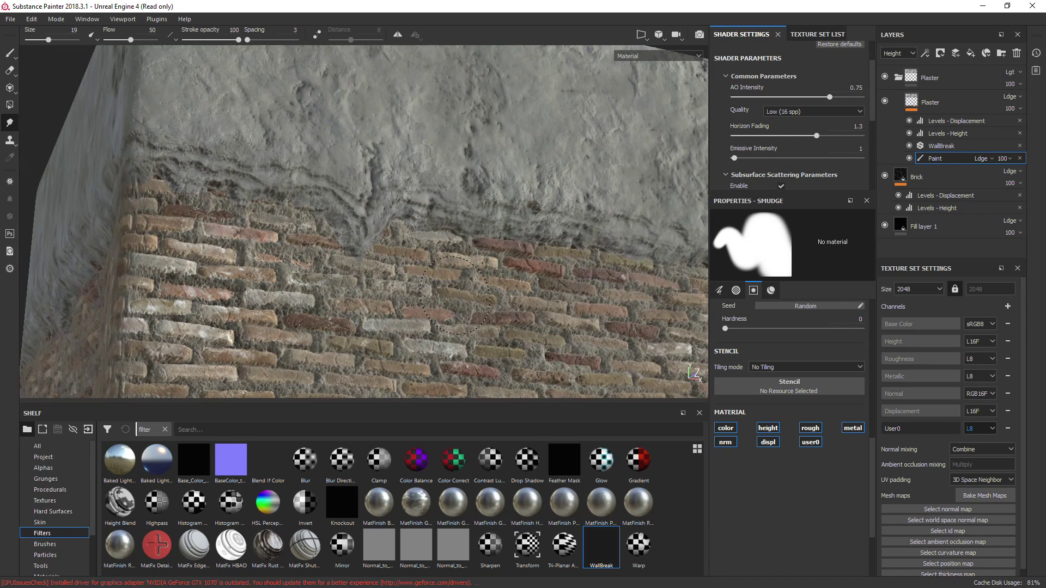
# Smudge several more pointed plaster drips down over the bricks along the edge and inspect them
pyautogui.moveTo(456, 296); pyautogui.dragTo(454, 332)
pyautogui.moveTo(408, 157); pyautogui.dragTo(399, 316)
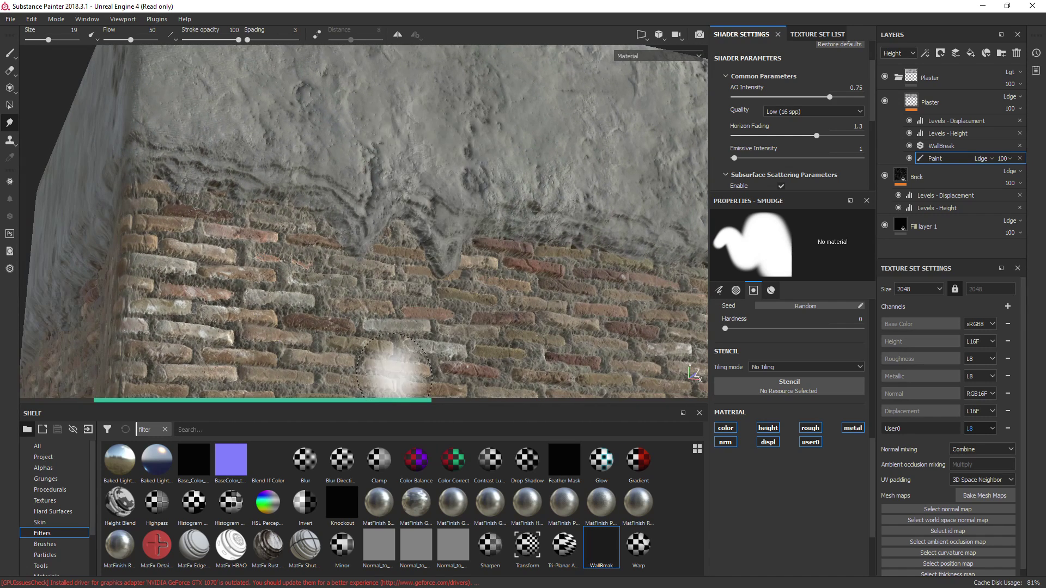
pyautogui.moveTo(496, 327)
pyautogui.keyDown('alt'); pyautogui.mouseDown()
pyautogui.moveTo(374, 304)
pyautogui.moveTo(422, 136)
pyautogui.moveTo(442, 234)
pyautogui.moveTo(428, 326)
pyautogui.mouseUp(); pyautogui.keyUp('alt')
pyautogui.moveTo(380, 125); pyautogui.dragTo(383, 316)
pyautogui.keyDown('alt'); pyautogui.moveTo(363, 248); pyautogui.dragTo(451, 261); pyautogui.keyUp('alt')
pyautogui.moveTo(366, 137); pyautogui.dragTo(349, 339)
pyautogui.moveTo(325, 300)
pyautogui.keyDown('alt'); pyautogui.mouseDown()
pyautogui.moveTo(365, 322)
pyautogui.moveTo(352, 317)
pyautogui.mouseUp(); pyautogui.keyUp('alt')
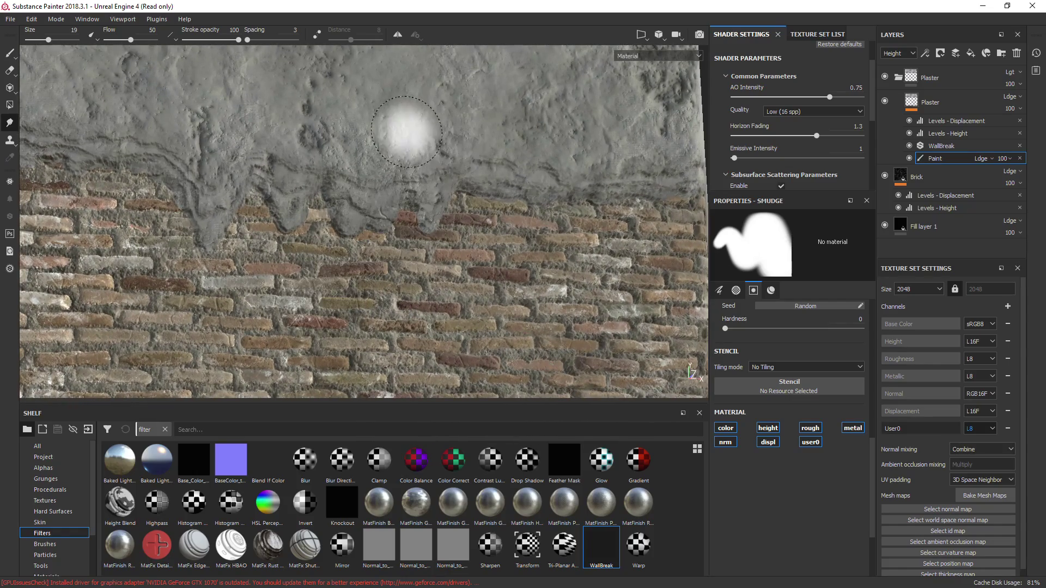
pyautogui.moveTo(551, 234)
pyautogui.keyDown('alt'); pyautogui.mouseDown()
pyautogui.moveTo(262, 235)
pyautogui.moveTo(416, 240)
pyautogui.moveTo(389, 252)
pyautogui.mouseUp(); pyautogui.keyUp('alt')
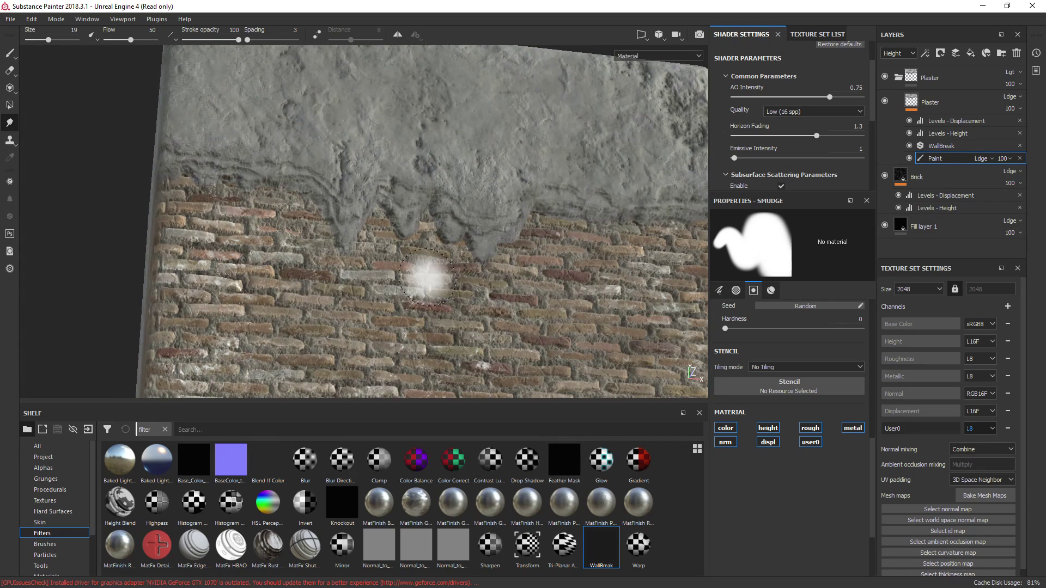
# Switch from smudging to the Paint tool and choose the Fibers Interlaced brush from the shelf's brushes
pyautogui.press('1')
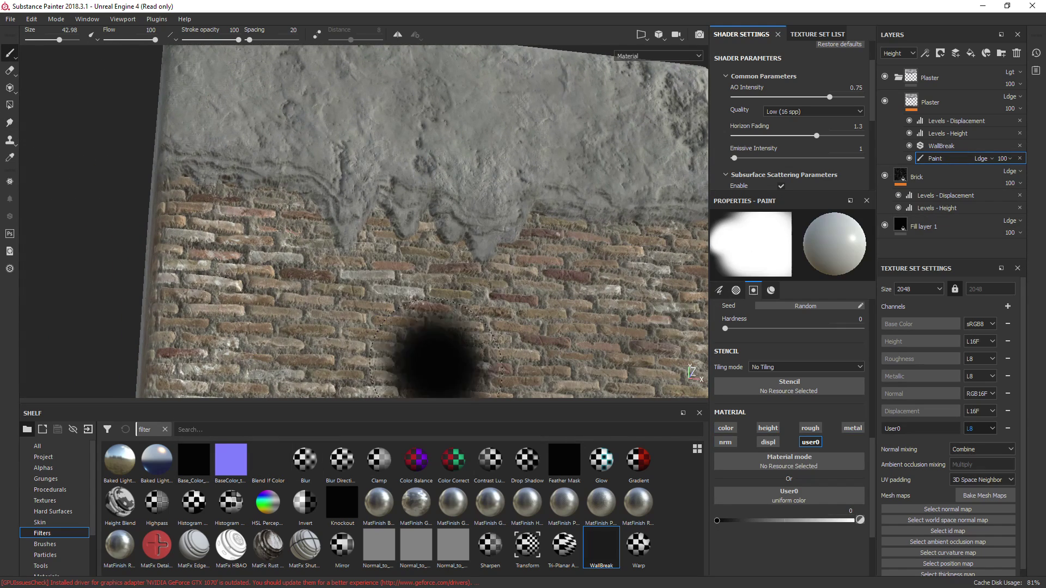
pyautogui.click(55, 457)
pyautogui.click(39, 447)
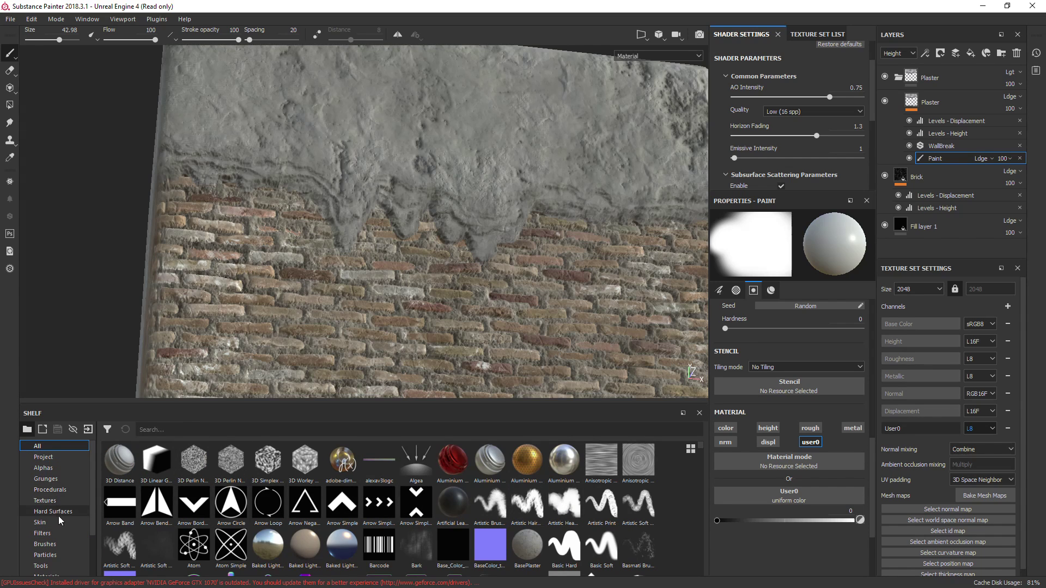
pyautogui.click(44, 544)
pyautogui.scroll(-3, 607, 543)
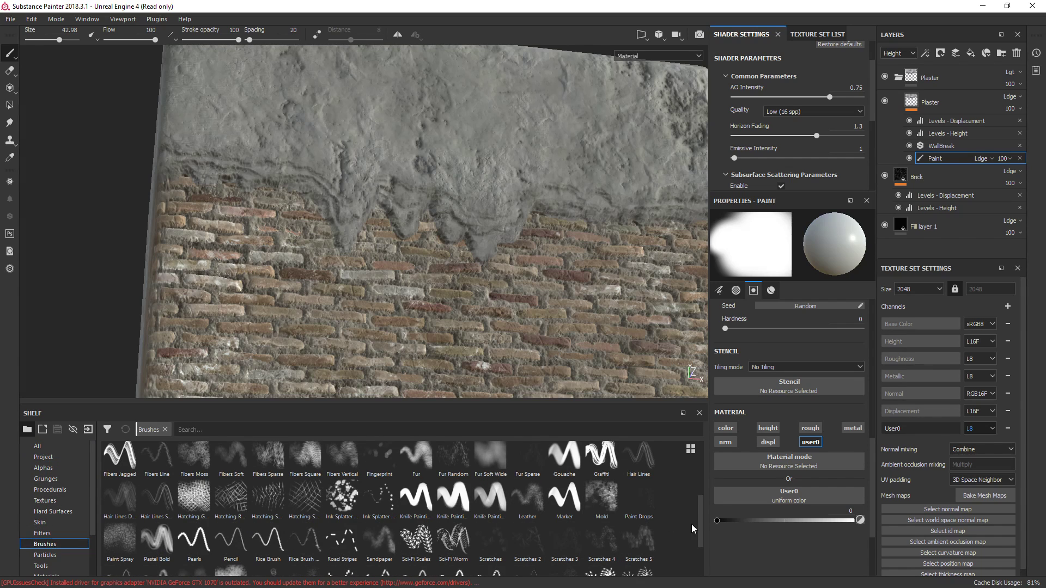
pyautogui.moveTo(702, 518); pyautogui.dragTo(700, 490)
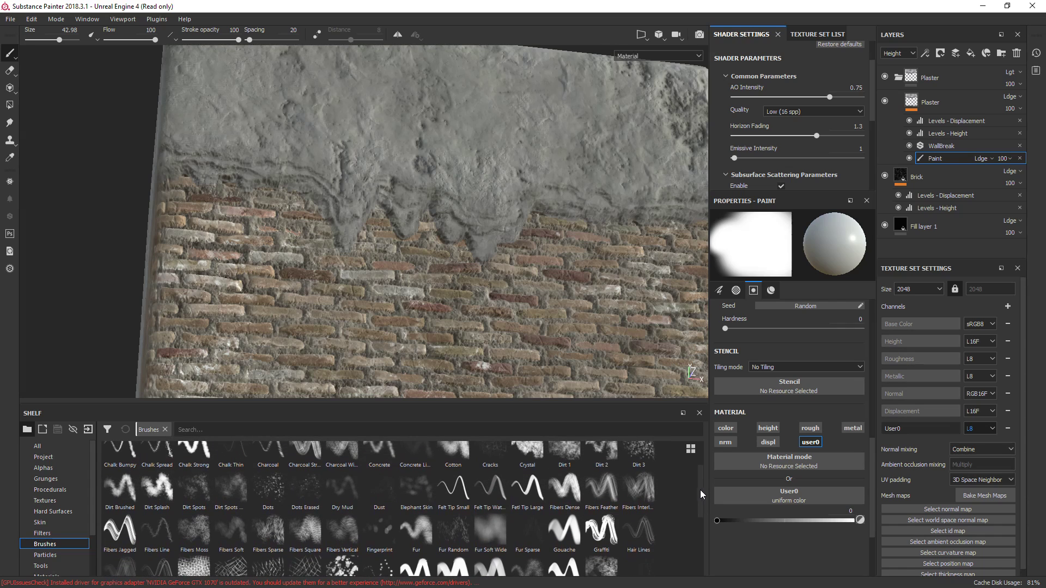
pyautogui.click(638, 491)
# With User0 at 1, paint two long plaster drips over the bricks near the wall corner, using brush sizes 27.55 and 14.81
pyautogui.keyDown('ctrl'); pyautogui.moveTo(383, 277); pyautogui.dragTo(421, 277, button='right'); pyautogui.keyUp('ctrl')
pyautogui.scroll(-5, 752, 439)
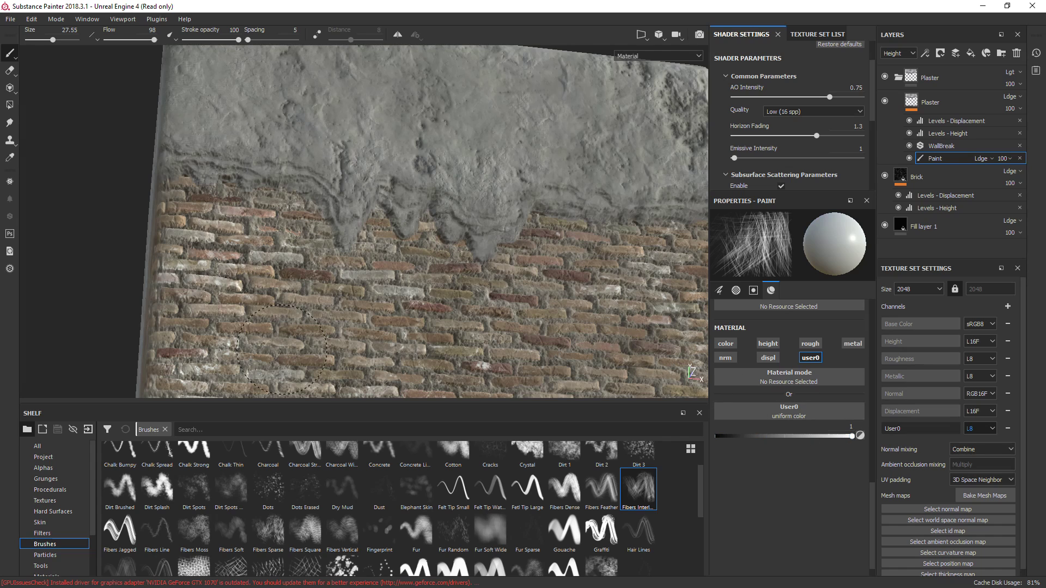
pyautogui.moveTo(290, 192); pyautogui.dragTo(282, 350)
pyautogui.keyDown('alt'); pyautogui.moveTo(389, 335); pyautogui.dragTo(372, 330); pyautogui.keyUp('alt')
pyautogui.keyDown('ctrl'); pyautogui.moveTo(378, 300); pyautogui.dragTo(335, 300, button='right'); pyautogui.keyUp('ctrl')
pyautogui.moveTo(223, 257); pyautogui.dragTo(221, 335)
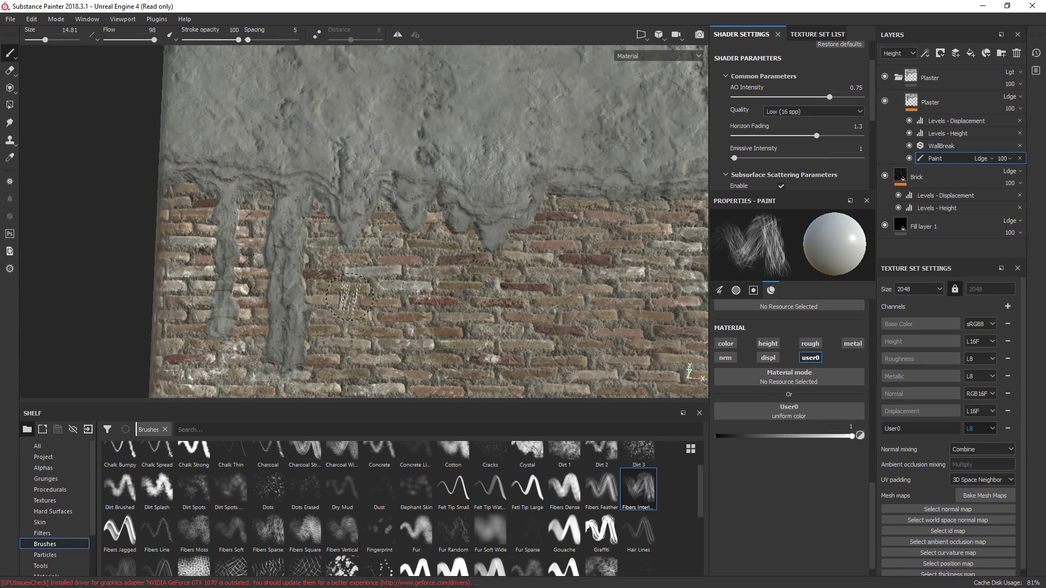
# Paint more fibrous plaster drips at size 14.81 along the broken edge, including a long one near the far end, and inspect the wall
pyautogui.keyDown('alt'); pyautogui.moveTo(287, 265); pyautogui.dragTo(286, 269); pyautogui.keyUp('alt')
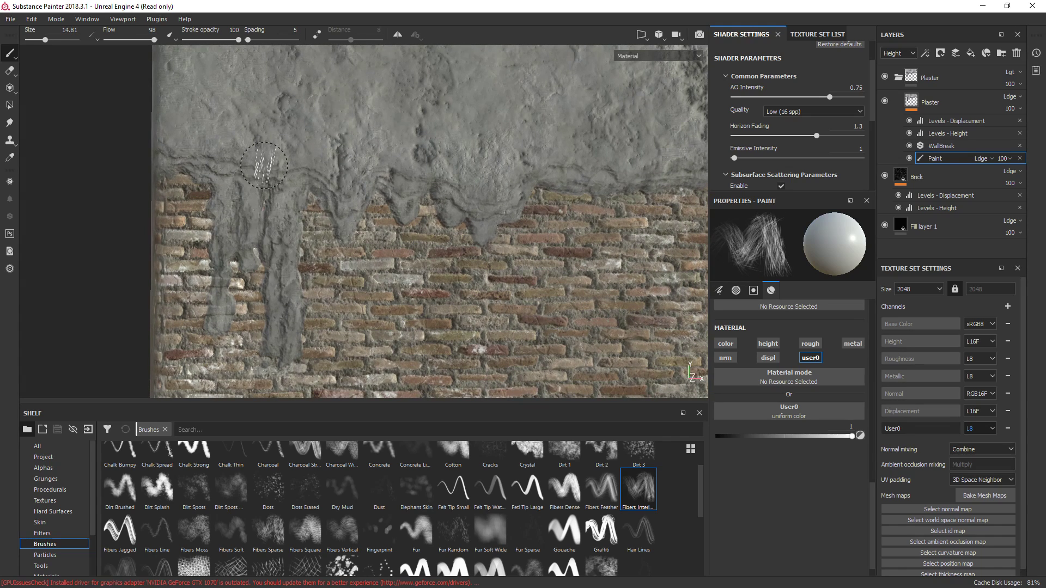
pyautogui.moveTo(327, 240)
pyautogui.keyDown('alt'); pyautogui.mouseDown()
pyautogui.moveTo(409, 210)
pyautogui.moveTo(500, 198)
pyautogui.moveTo(327, 234)
pyautogui.mouseUp(); pyautogui.keyUp('alt')
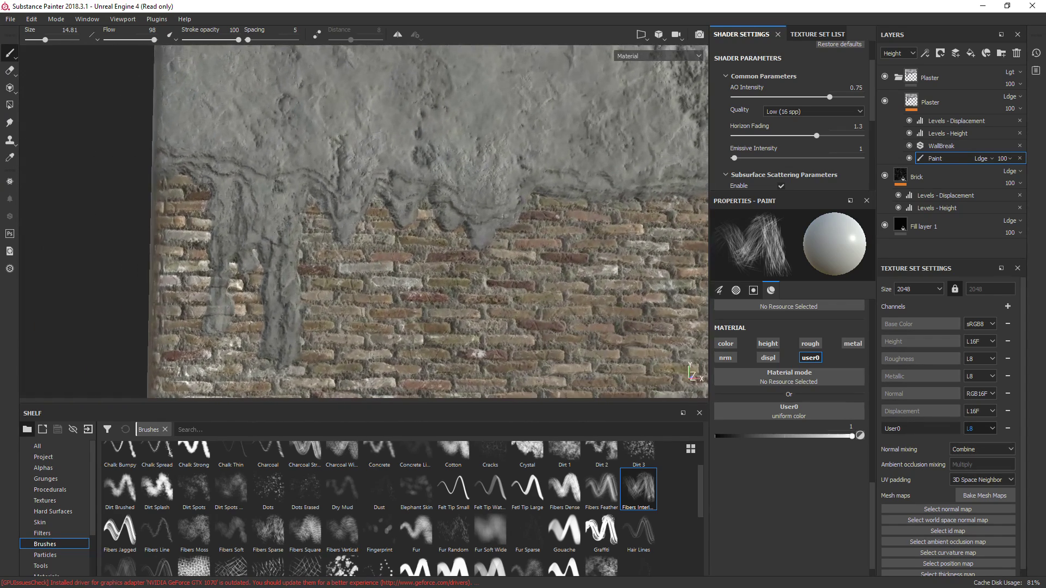
pyautogui.click(327, 250)
pyautogui.moveTo(633, 166); pyautogui.dragTo(634, 330)
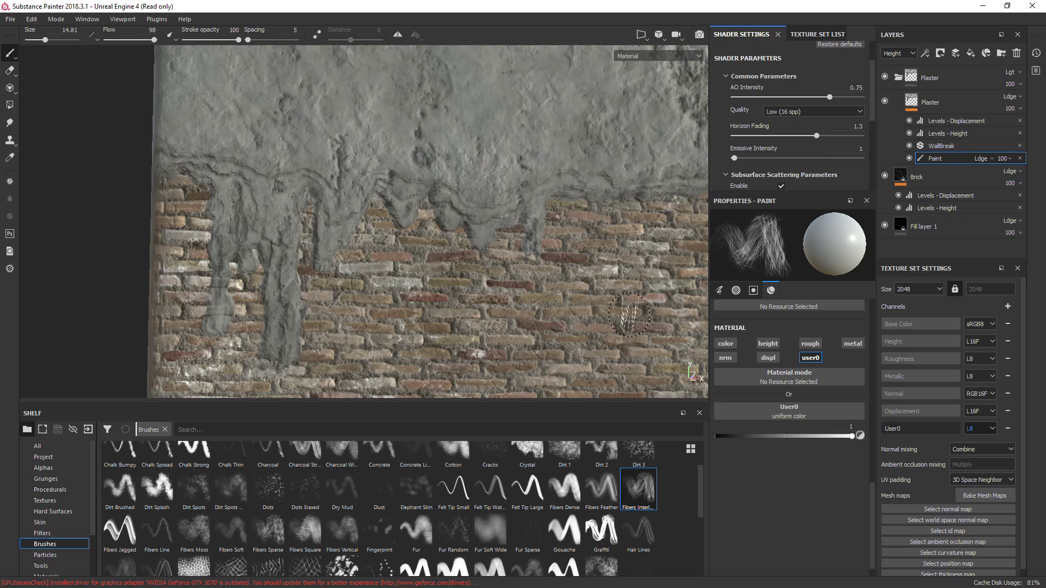
pyautogui.scroll(-3, 515, 251)
pyautogui.moveTo(392, 235)
pyautogui.keyDown('alt'); pyautogui.mouseDown()
pyautogui.moveTo(491, 117)
pyautogui.moveTo(401, 262)
pyautogui.mouseUp(); pyautogui.keyUp('alt')
pyautogui.keyDown('alt'); pyautogui.moveTo(411, 338); pyautogui.dragTo(423, 269, button='middle'); pyautogui.keyUp('alt')
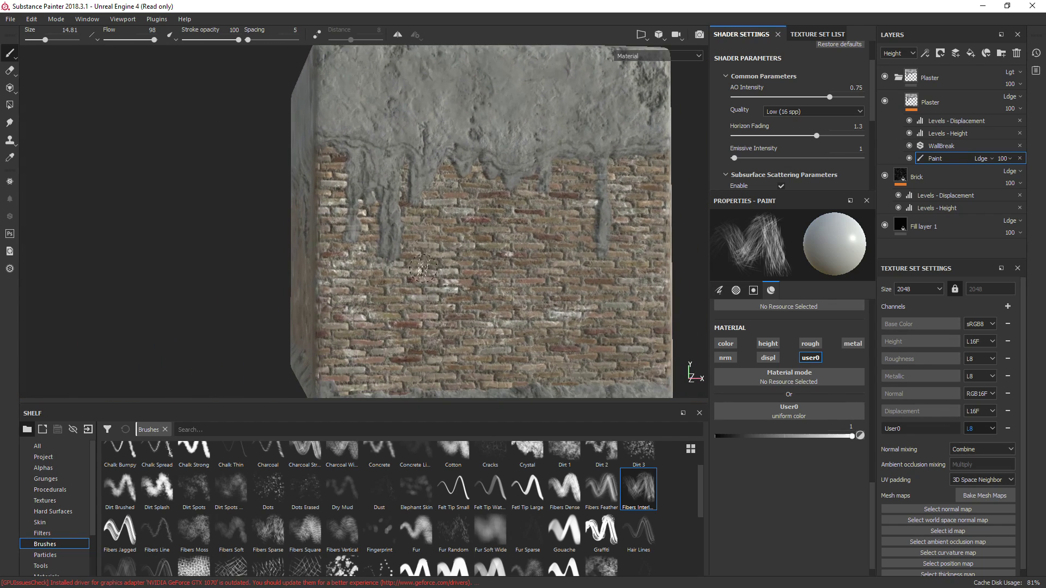
# Choose the Dirt Spots brush at size 28.86 and paint rough plaster around the long drip near the corner
pyautogui.click(268, 488)
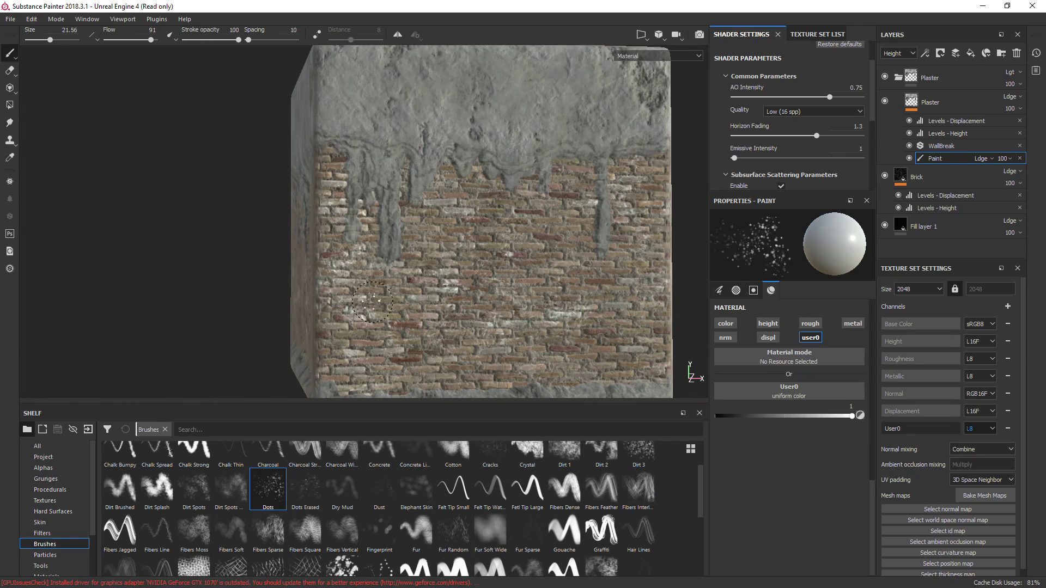
pyautogui.keyDown('alt'); pyautogui.moveTo(382, 244); pyautogui.dragTo(405, 301, button='right'); pyautogui.keyUp('alt')
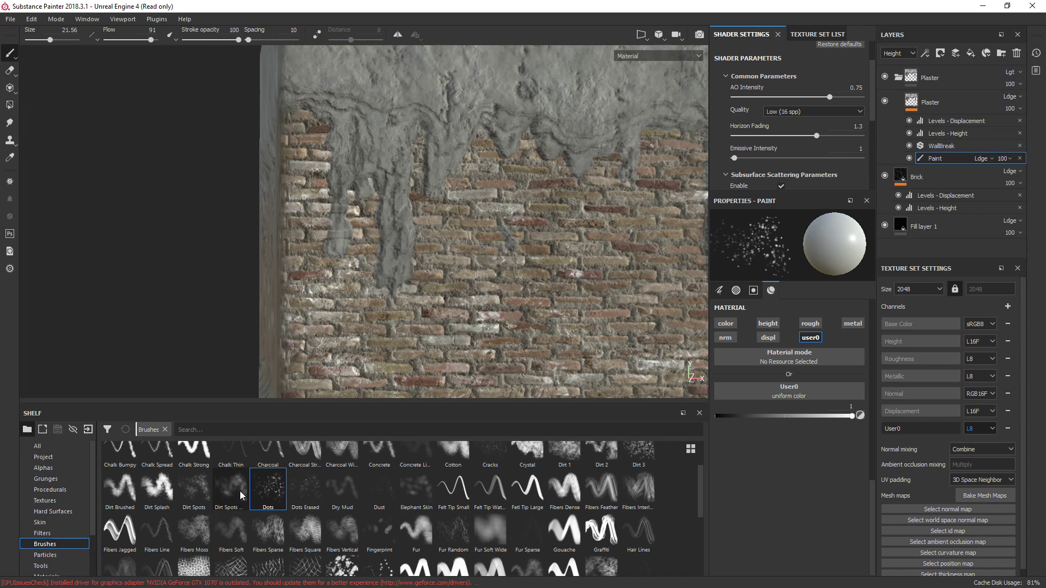
pyautogui.click(193, 487)
pyautogui.keyDown('ctrl'); pyautogui.moveTo(378, 278); pyautogui.dragTo(434, 275, button='right'); pyautogui.keyUp('ctrl')
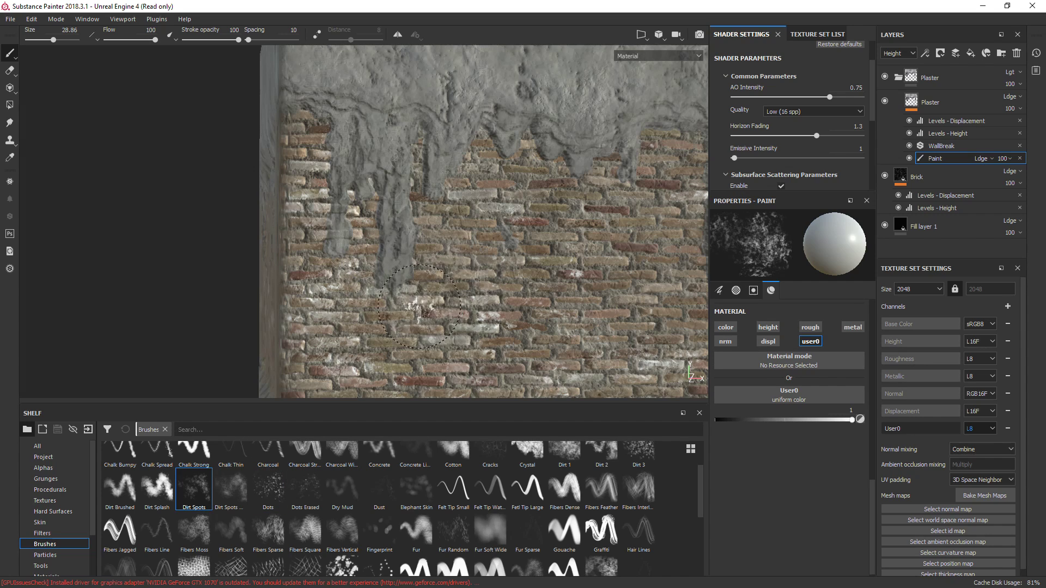
pyautogui.moveTo(393, 255); pyautogui.dragTo(389, 193)
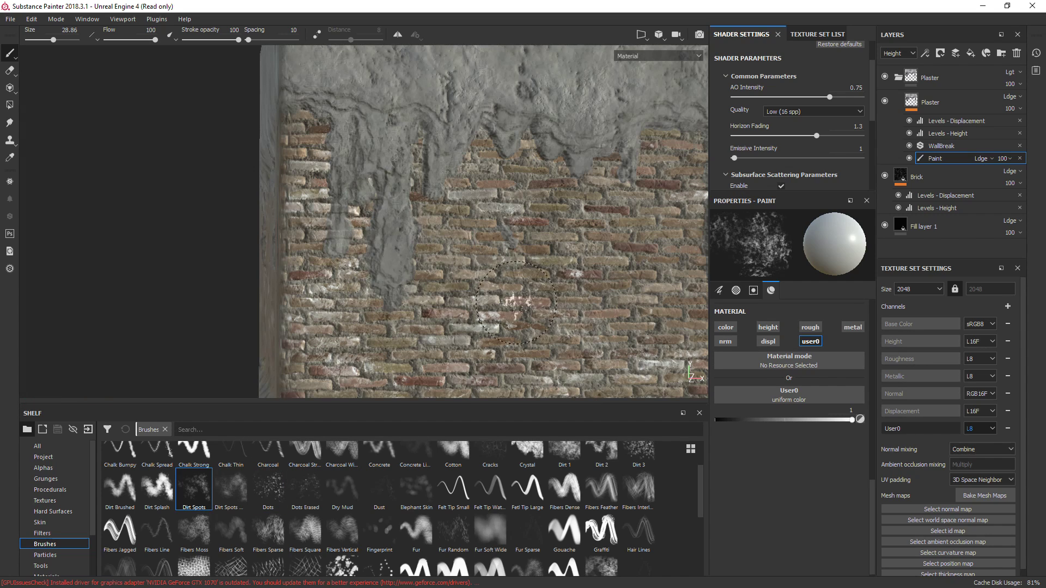
# Set User0 to 0 and erode the long drip's lower end and side with the Dirt Spots brush, checking the whole edge
pyautogui.moveTo(403, 273)
pyautogui.keyDown('alt'); pyautogui.mouseDown()
pyautogui.moveTo(514, 295)
pyautogui.moveTo(365, 276)
pyautogui.mouseUp(); pyautogui.keyUp('alt')
pyautogui.keyDown('alt'); pyautogui.moveTo(365, 276); pyautogui.dragTo(393, 276, button='right'); pyautogui.keyUp('alt')
pyautogui.keyDown('alt'); pyautogui.moveTo(393, 277); pyautogui.dragTo(497, 226); pyautogui.keyUp('alt')
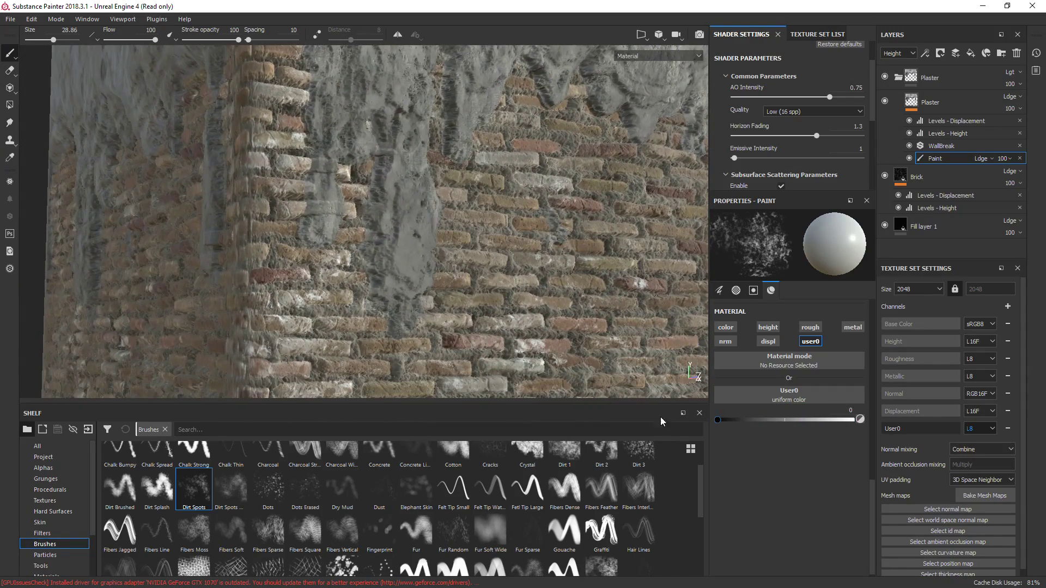
pyautogui.moveTo(405, 310)
pyautogui.mouseDown()
pyautogui.moveTo(404, 322)
pyautogui.moveTo(417, 315)
pyautogui.mouseUp()
pyautogui.moveTo(403, 207); pyautogui.dragTo(406, 294)
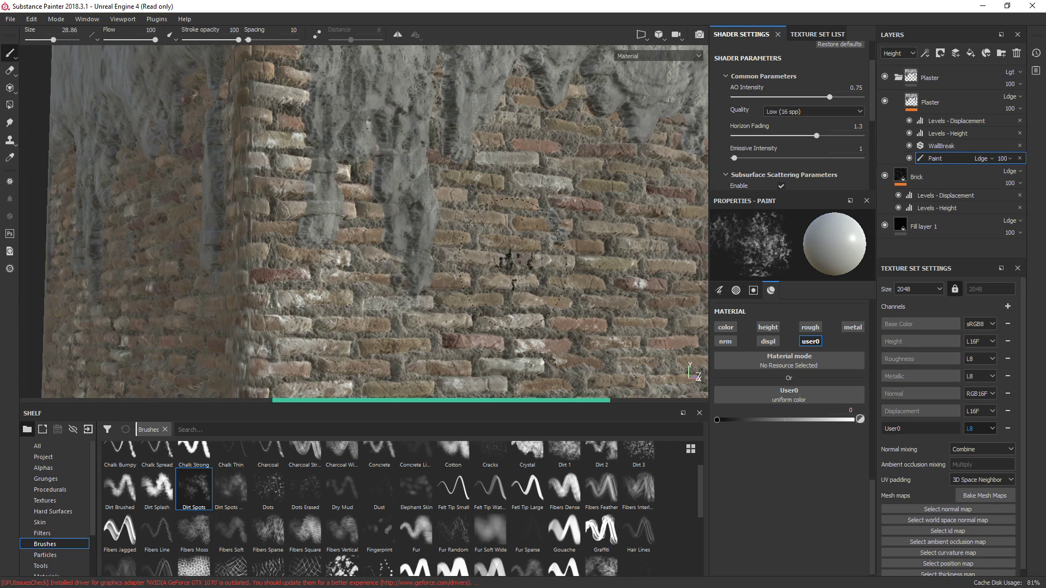
pyautogui.keyDown('alt'); pyautogui.moveTo(454, 257); pyautogui.dragTo(376, 251); pyautogui.keyUp('alt')
pyautogui.keyDown('alt'); pyautogui.moveTo(376, 251); pyautogui.dragTo(456, 203, button='right'); pyautogui.keyUp('alt')
pyautogui.moveTo(456, 202)
pyautogui.keyDown('alt'); pyautogui.mouseDown()
pyautogui.moveTo(386, 229)
pyautogui.moveTo(396, 288)
pyautogui.mouseUp(); pyautogui.keyUp('alt')
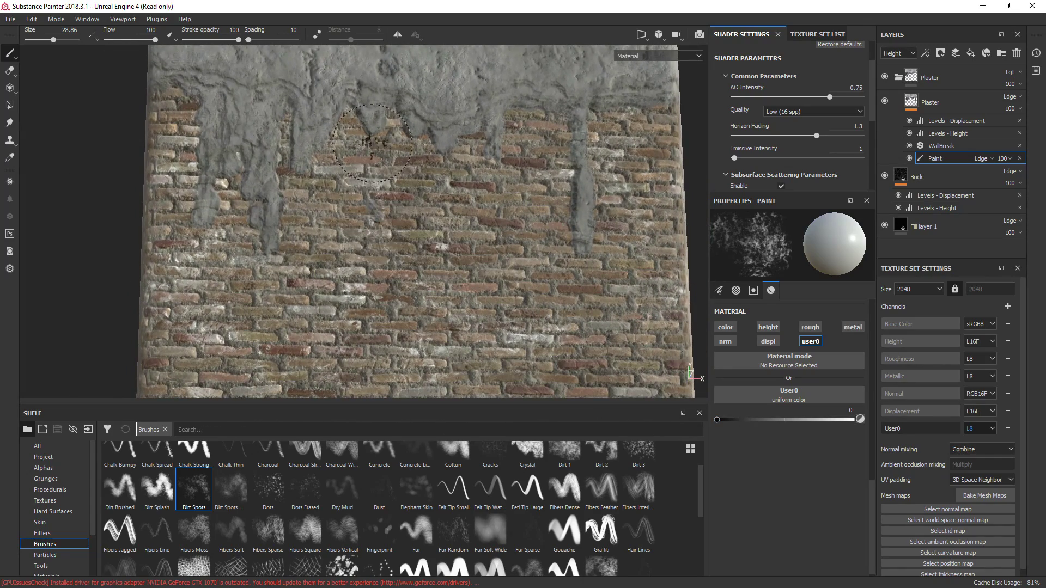
pyautogui.keyDown('alt'); pyautogui.moveTo(372, 143); pyautogui.dragTo(424, 262); pyautogui.keyUp('alt')
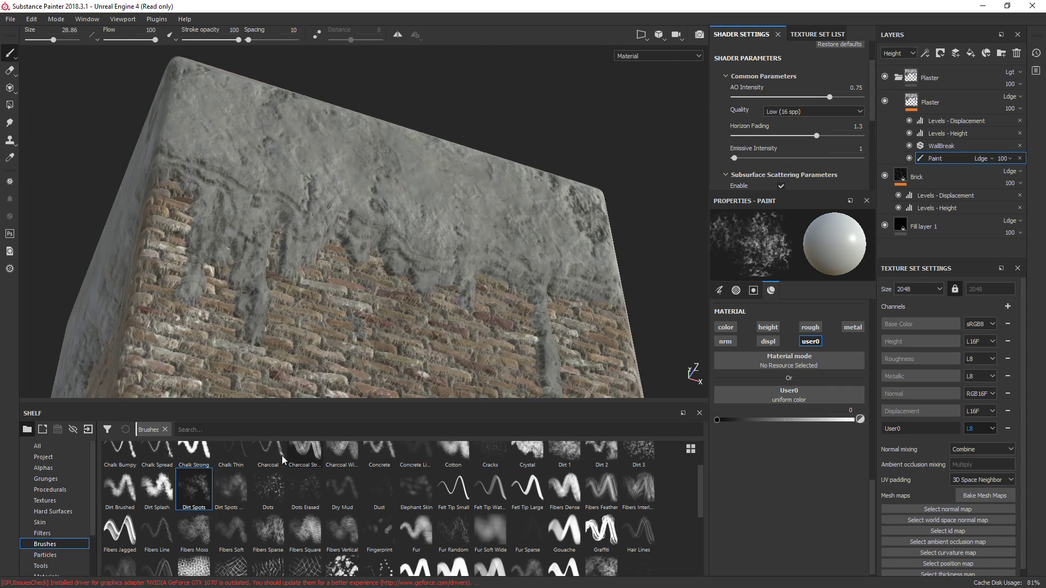
# Choose the Basic Hard brush, set User0 to 0.5176 and enlarge the brush to size 19
pyautogui.scroll(1, 289, 474)
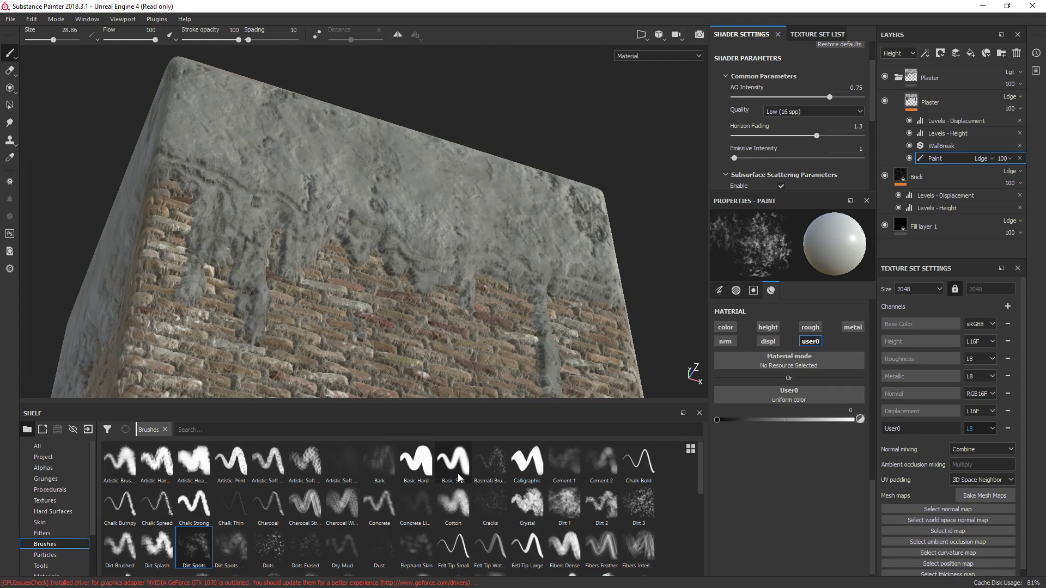
pyautogui.click(417, 462)
pyautogui.press('f')
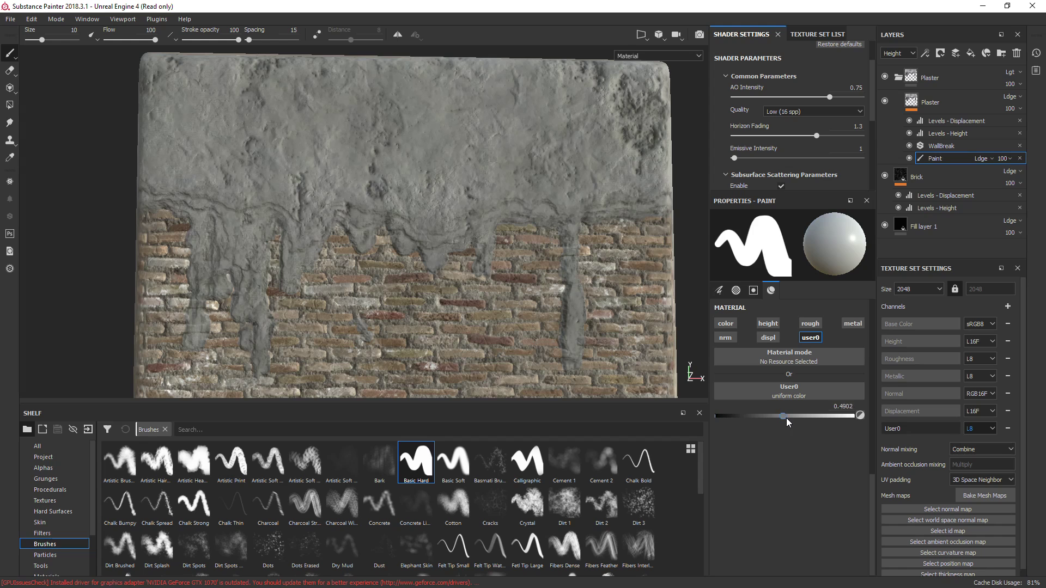
pyautogui.moveTo(636, 300)
pyautogui.keyDown('alt'); pyautogui.mouseDown()
pyautogui.moveTo(556, 275)
pyautogui.moveTo(608, 238)
pyautogui.mouseUp(); pyautogui.keyUp('alt')
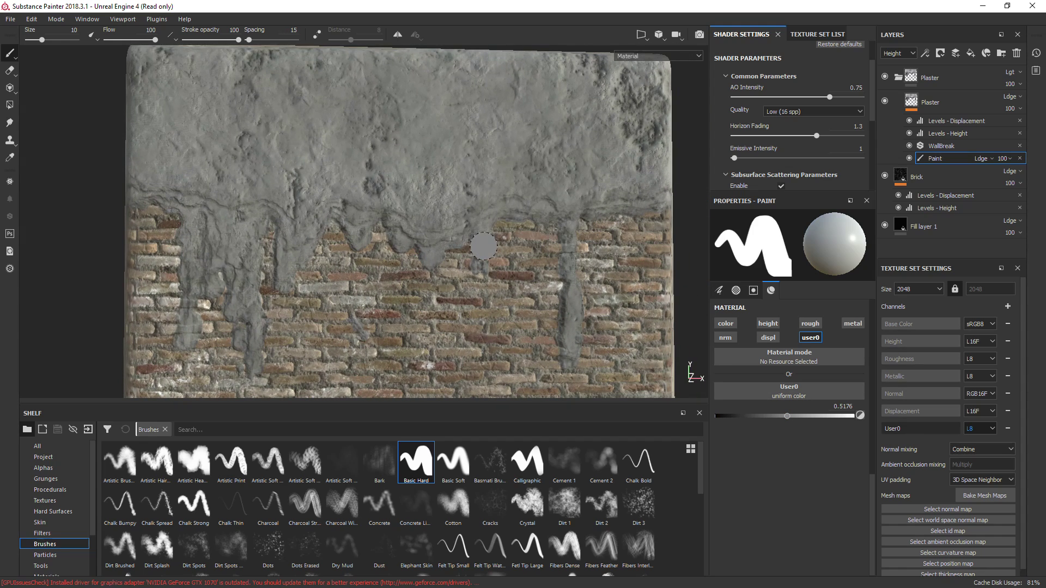
pyautogui.press(']')
pyautogui.press(']')
pyautogui.press(']')
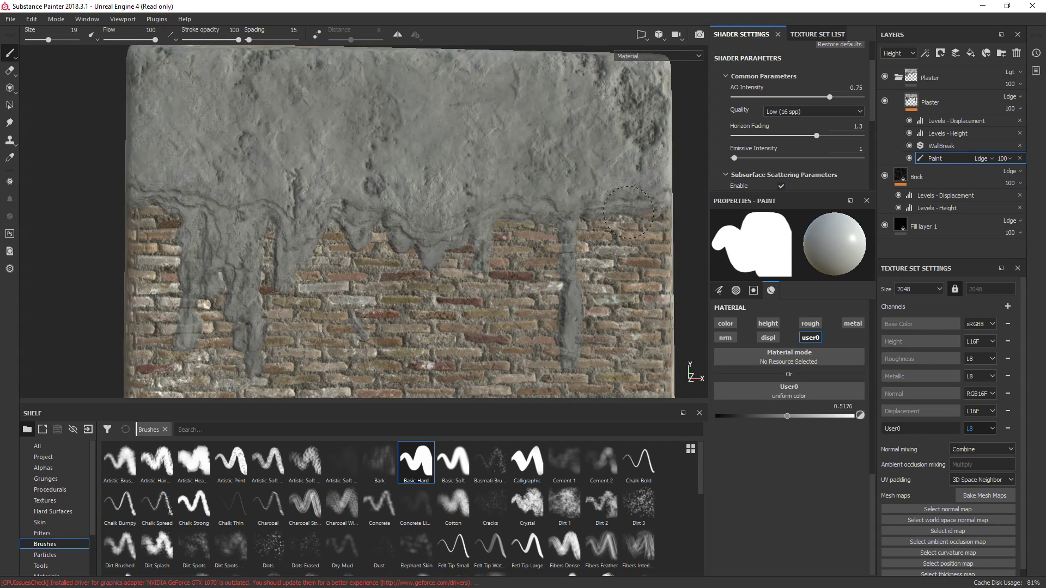
# Paint a mid-grey User0 band along the plaster edge, inspect the cracked transition, and set User0 to 0.2039
pyautogui.moveTo(86, 224)
pyautogui.keyDown('alt'); pyautogui.mouseDown()
pyautogui.moveTo(376, 235)
pyautogui.moveTo(245, 240)
pyautogui.mouseUp(); pyautogui.keyUp('alt')
pyautogui.keyDown('alt'); pyautogui.moveTo(245, 239); pyautogui.dragTo(294, 262, button='right'); pyautogui.keyUp('alt')
pyautogui.keyDown('alt'); pyautogui.moveTo(294, 262); pyautogui.dragTo(402, 281); pyautogui.keyUp('alt')
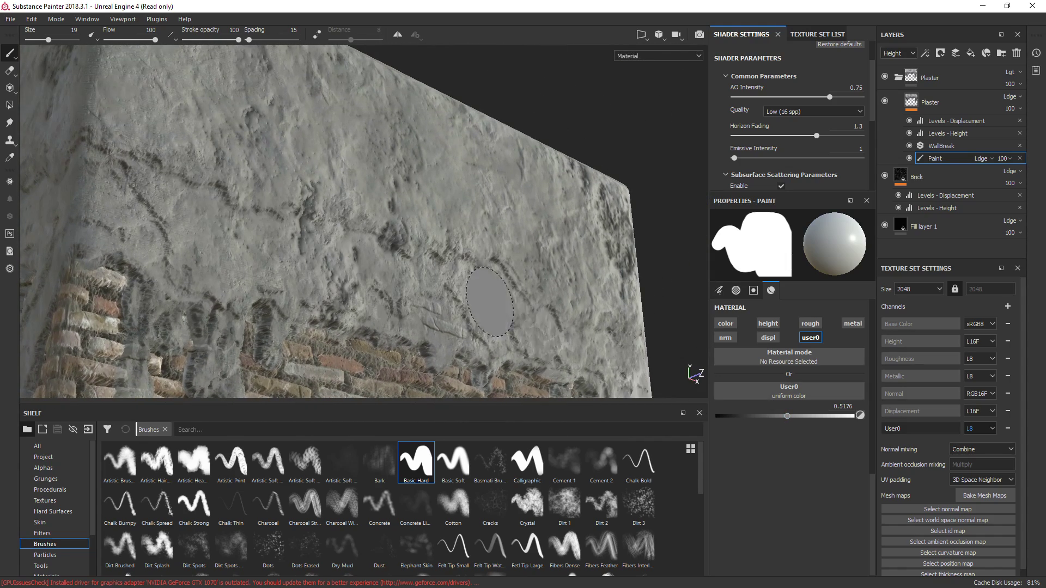
pyautogui.keyDown('alt'); pyautogui.moveTo(489, 302); pyautogui.dragTo(403, 295); pyautogui.keyUp('alt')
pyautogui.keyDown('alt'); pyautogui.moveTo(403, 295); pyautogui.dragTo(381, 305, button='right'); pyautogui.keyUp('alt')
pyautogui.keyDown('alt'); pyautogui.moveTo(469, 376); pyautogui.dragTo(474, 273, button='middle'); pyautogui.keyUp('alt')
pyautogui.click(744, 416)
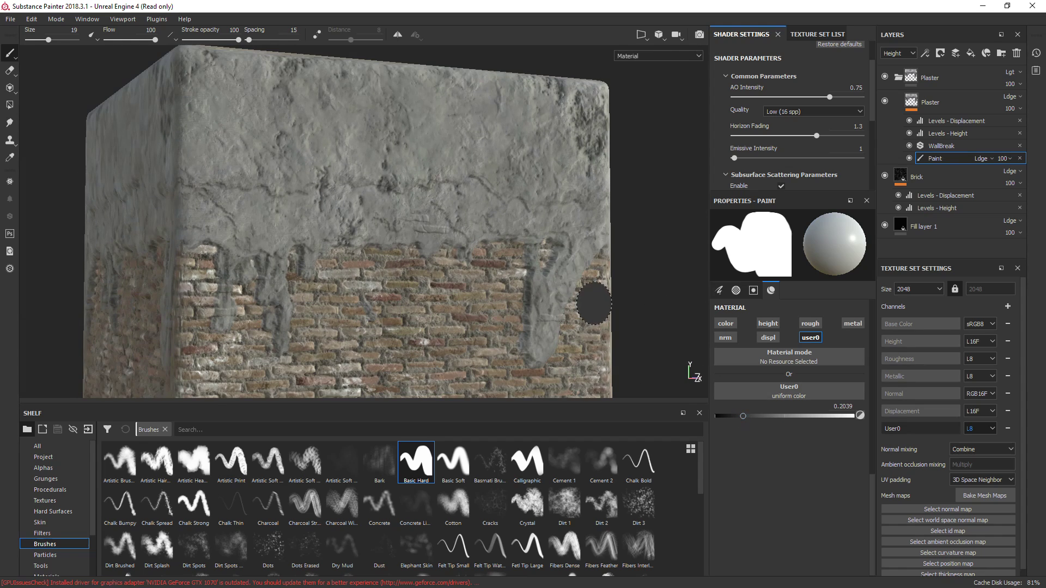
pyautogui.scroll(3, 414, 229)
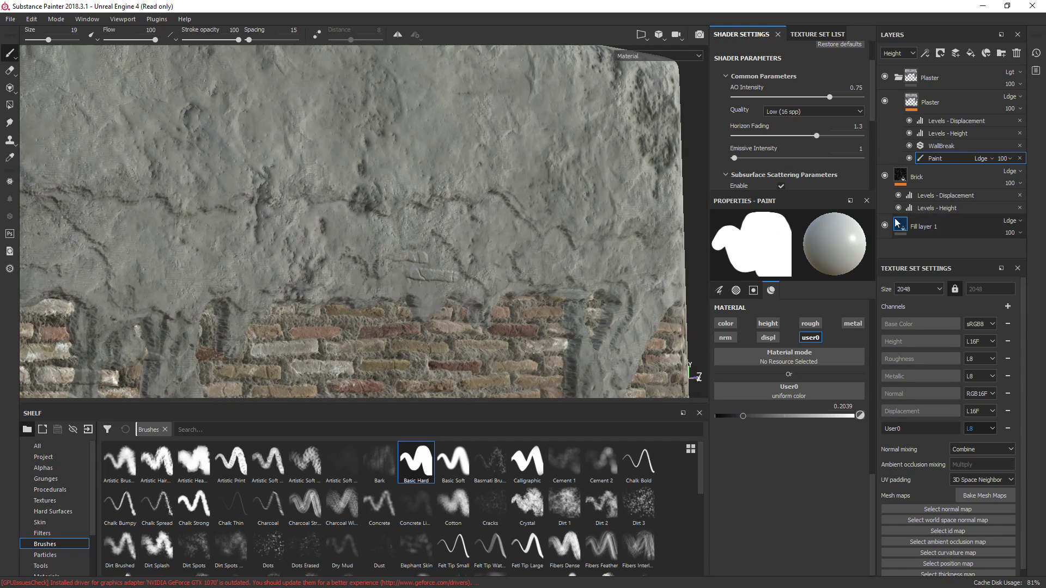
# On the Brick layer's Levels - Height, set the output minimum to -0.937 and the output maximum to -0.159
pyautogui.click(948, 211)
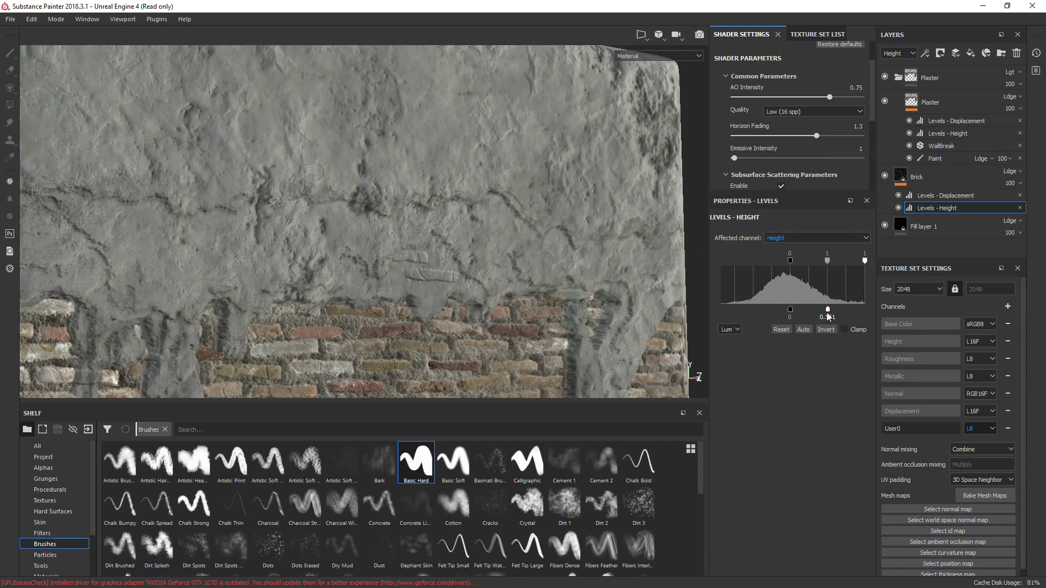
pyautogui.moveTo(795, 317); pyautogui.dragTo(689, 314)
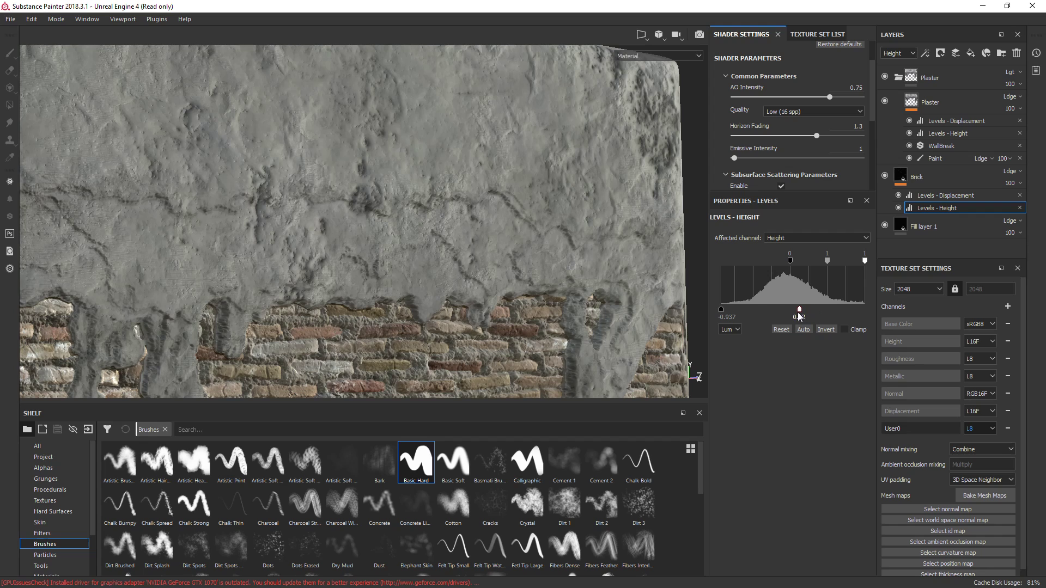
pyautogui.moveTo(789, 319)
pyautogui.mouseDown()
pyautogui.moveTo(744, 320)
pyautogui.moveTo(805, 317)
pyautogui.mouseUp()
pyautogui.keyDown('alt'); pyautogui.moveTo(444, 316); pyautogui.dragTo(455, 188, button='middle'); pyautogui.keyUp('alt')
pyautogui.keyDown('alt'); pyautogui.moveTo(455, 188); pyautogui.dragTo(430, 210); pyautogui.keyUp('alt')
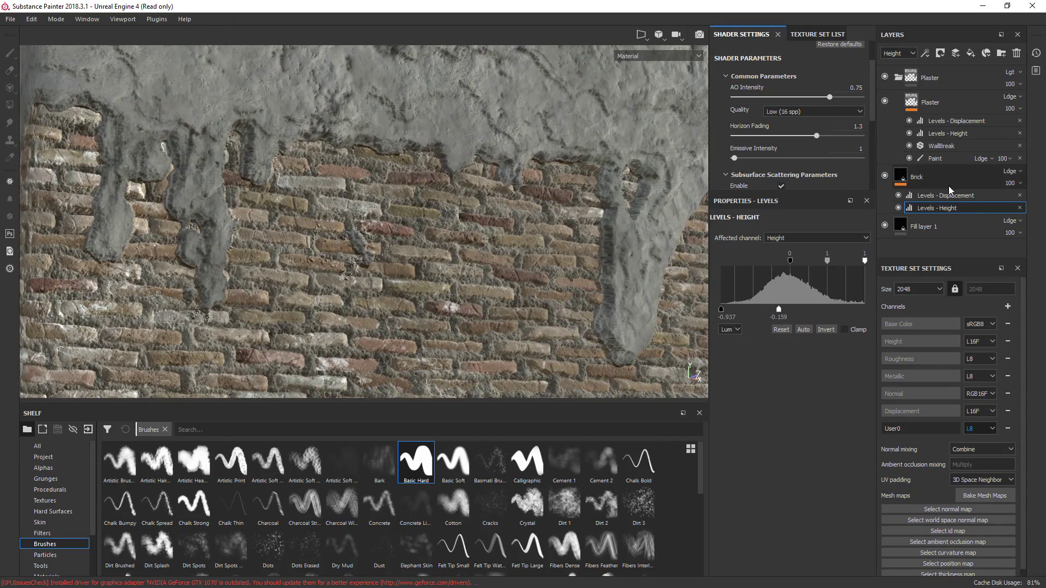
# Reset the Brick layer's Levels - Displacement and set its output maximum to 0.164
pyautogui.click(949, 194)
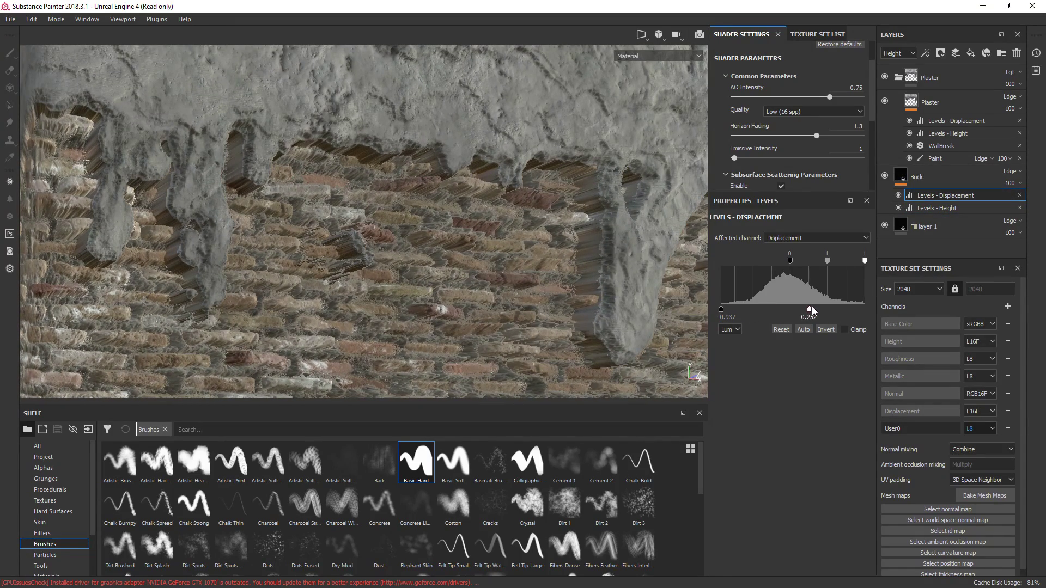
pyautogui.moveTo(809, 310)
pyautogui.mouseDown()
pyautogui.moveTo(774, 309)
pyautogui.moveTo(815, 310)
pyautogui.mouseUp()
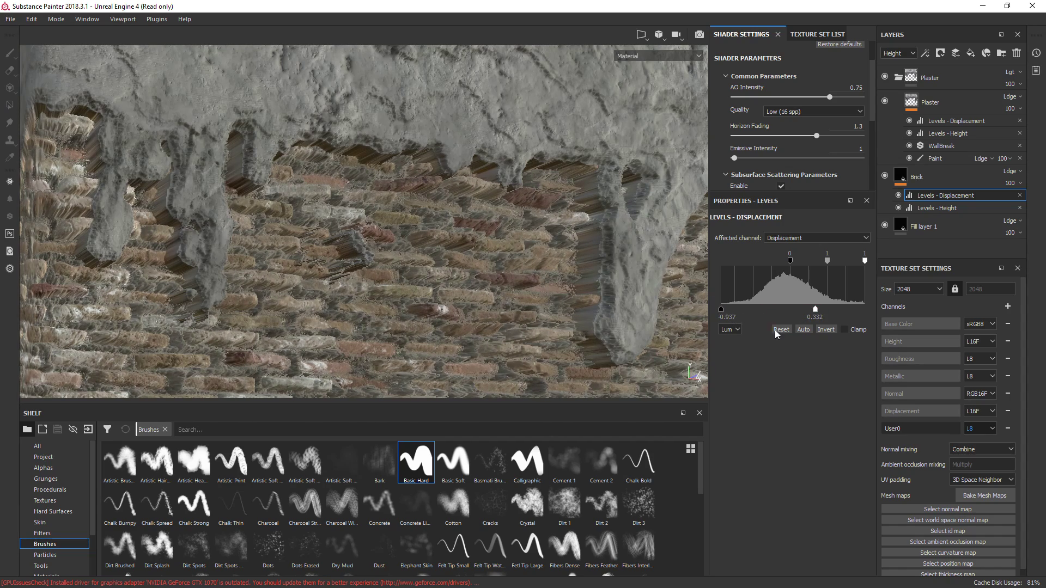
pyautogui.click(778, 330)
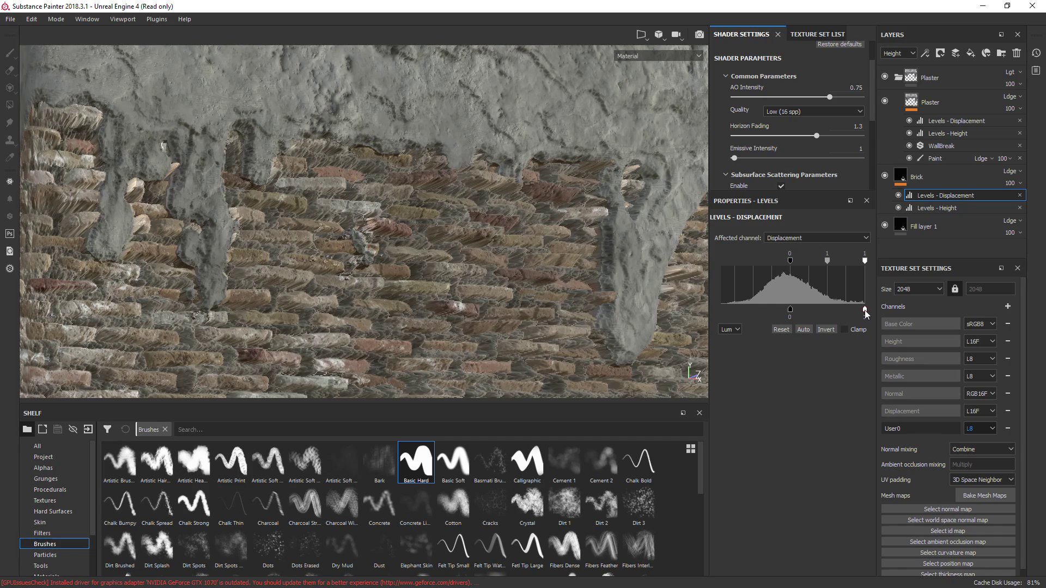
pyautogui.moveTo(866, 310); pyautogui.dragTo(804, 314)
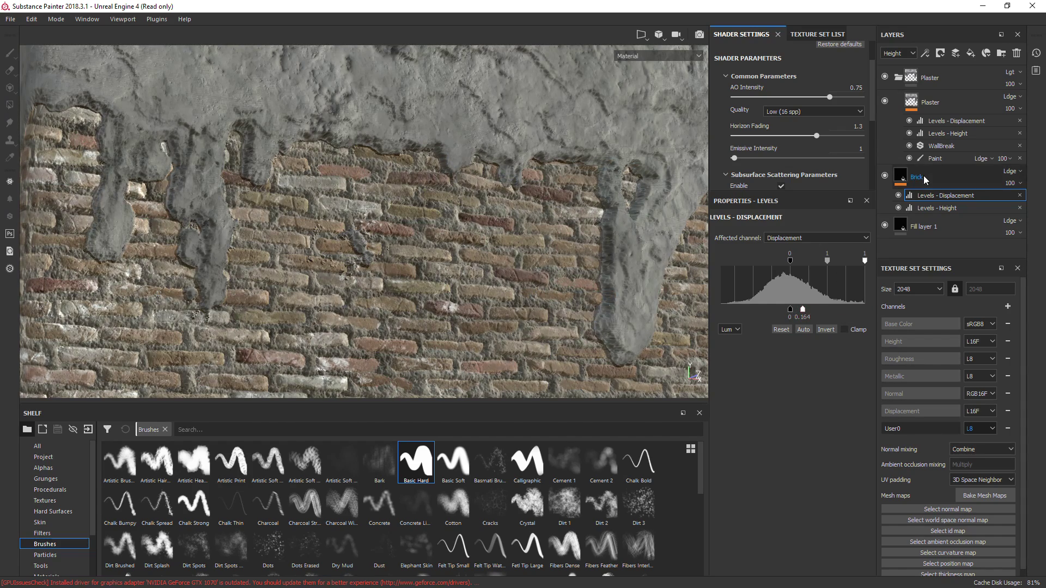
# Try an output minimum of -0.278 on the Plaster layer's Levels - Displacement, reset the levels and restore the input minimum of -0.961
pyautogui.click(952, 122)
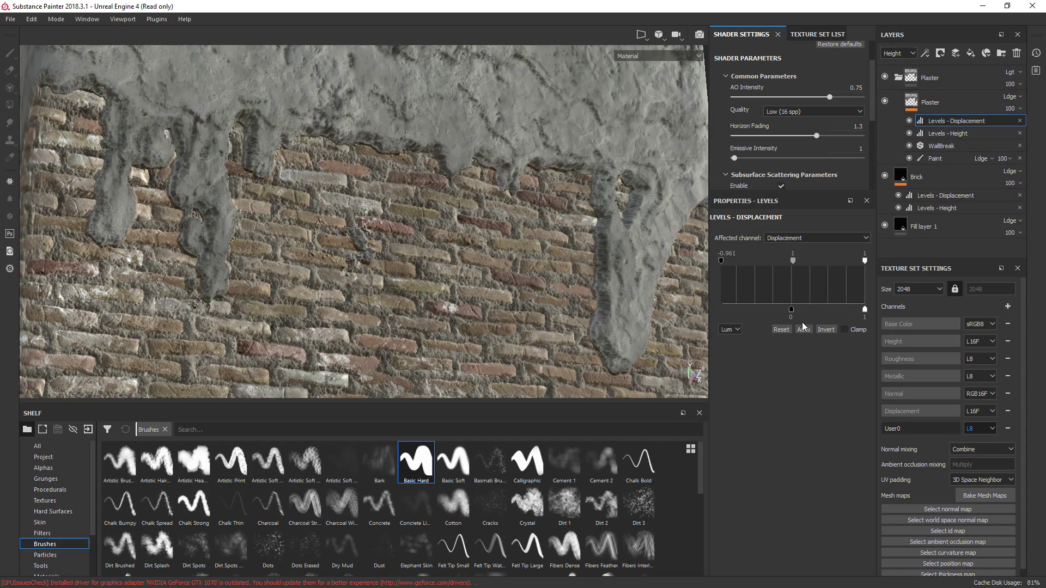
pyautogui.moveTo(791, 313); pyautogui.dragTo(773, 315)
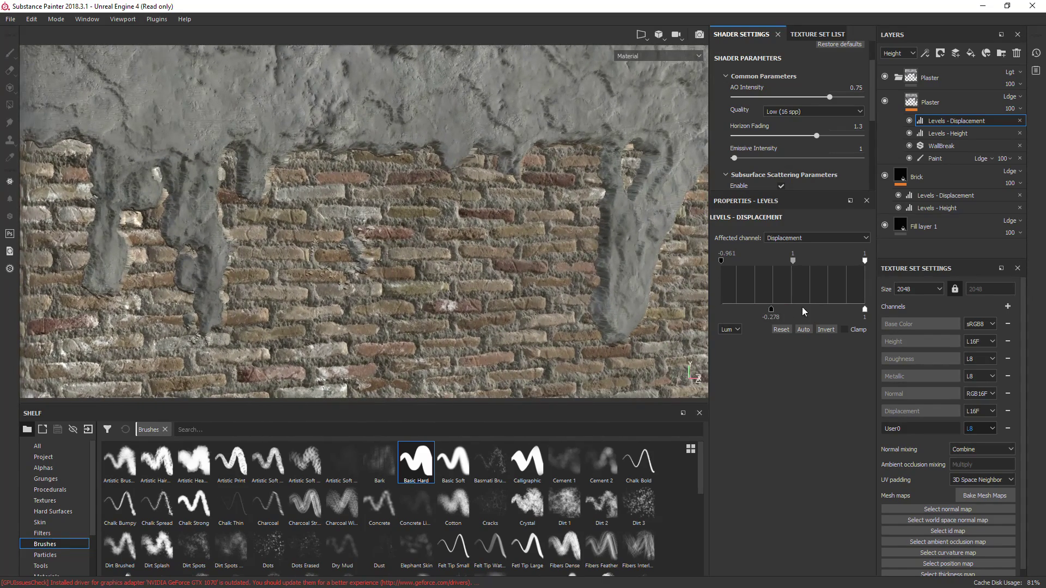
pyautogui.click(780, 334)
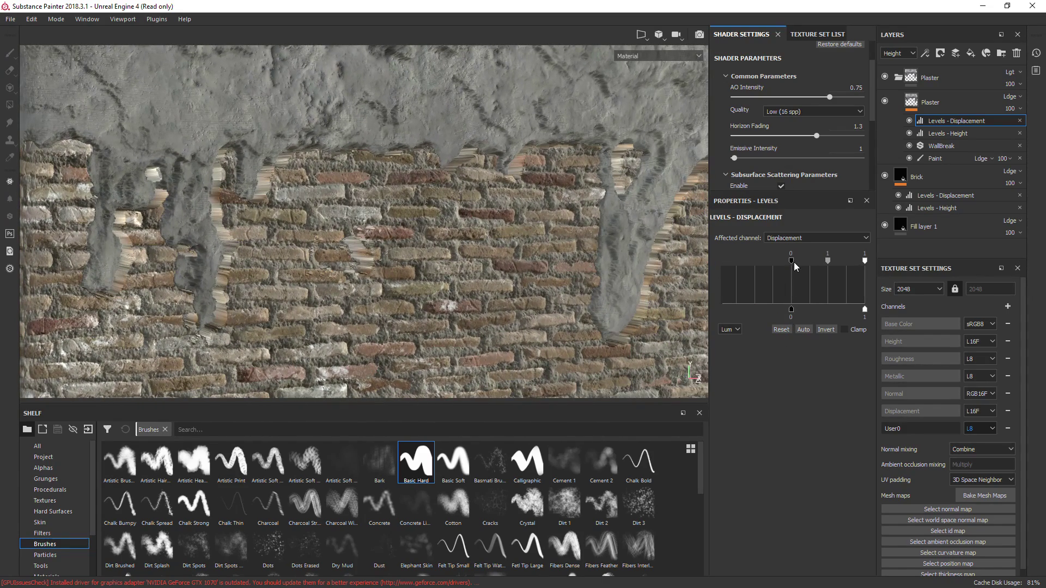
pyautogui.moveTo(793, 263); pyautogui.dragTo(661, 256)
pyautogui.keyDown('alt'); pyautogui.moveTo(435, 182); pyautogui.dragTo(362, 240); pyautogui.keyUp('alt')
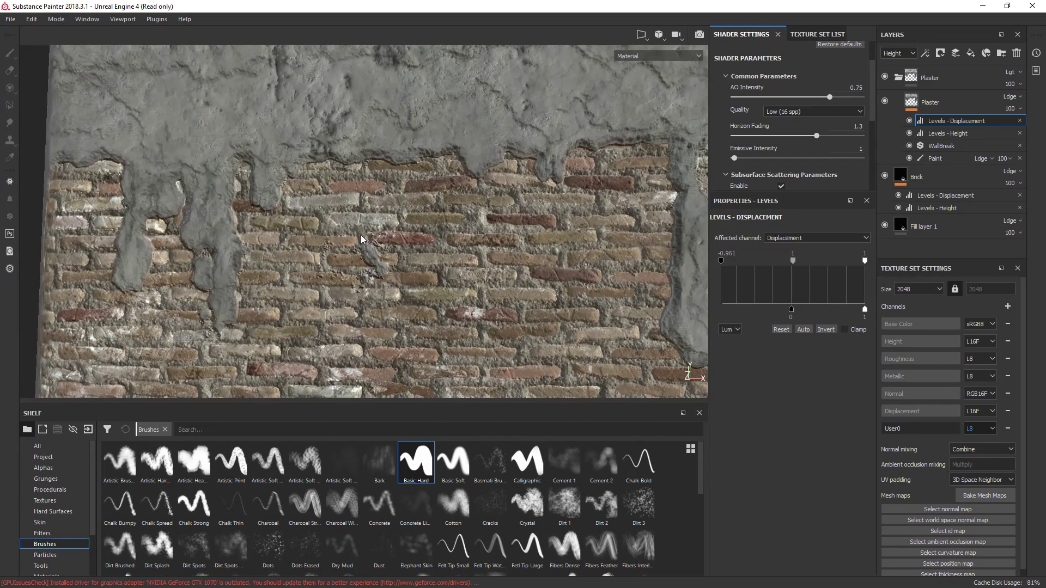
# On the Brick layer's Levels - Height, set the output minimum to -0.034 and the output maximum to 0.31
pyautogui.click(938, 196)
pyautogui.click(933, 219)
pyautogui.click(933, 208)
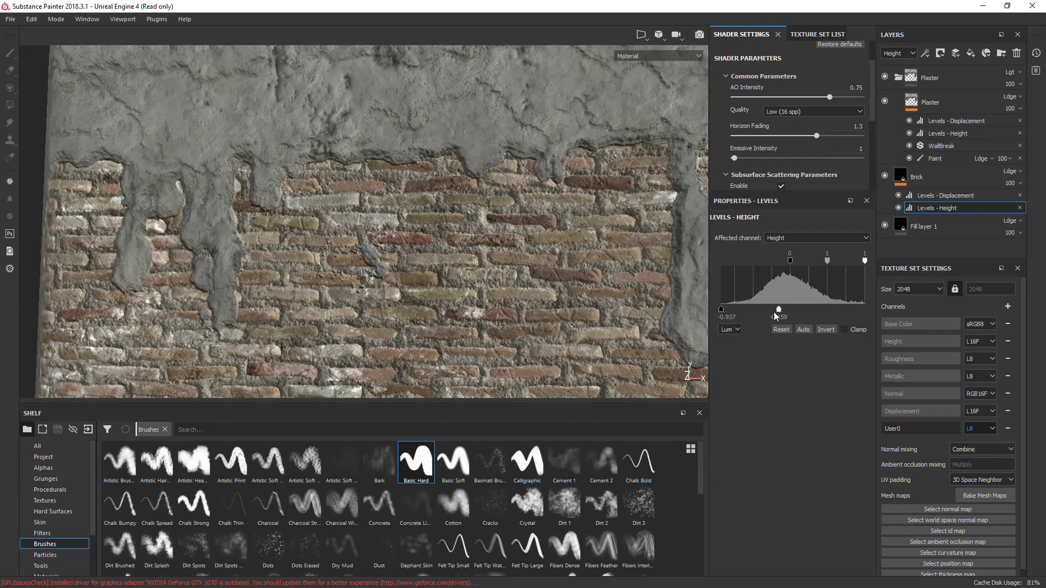
pyautogui.moveTo(777, 311)
pyautogui.mouseDown()
pyautogui.moveTo(852, 309)
pyautogui.moveTo(797, 310)
pyautogui.mouseUp()
pyautogui.moveTo(721, 309); pyautogui.dragTo(816, 314)
pyautogui.keyDown('alt'); pyautogui.moveTo(384, 246); pyautogui.dragTo(482, 203); pyautogui.keyUp('alt')
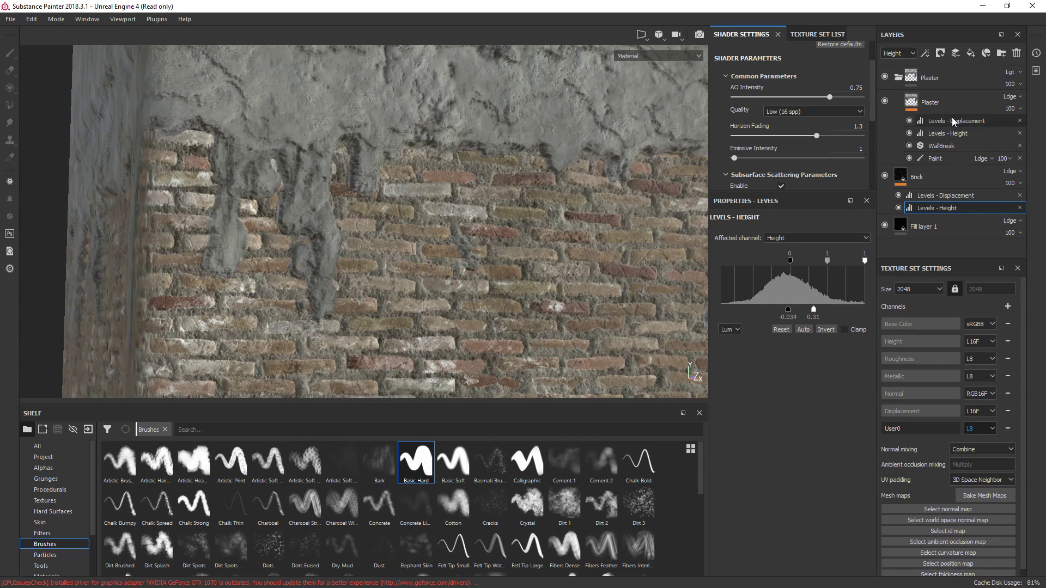
# Select the Plaster layer's Paint effect, switch pen pressure from brush size to flow, and set User0 to 0
pyautogui.click(934, 161)
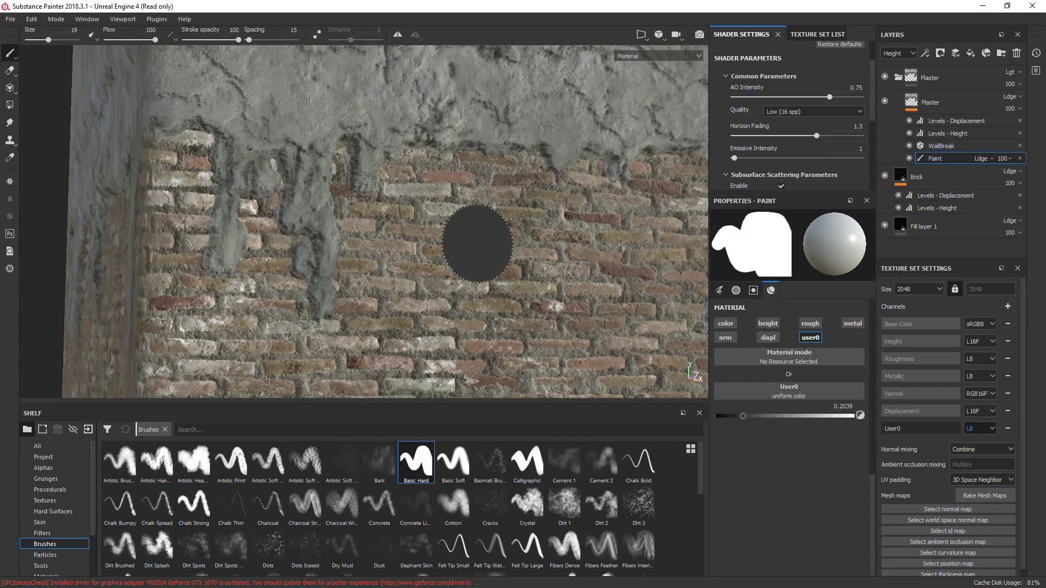
pyautogui.keyDown('alt'); pyautogui.moveTo(443, 204); pyautogui.dragTo(487, 201); pyautogui.keyUp('alt')
pyautogui.keyDown('alt'); pyautogui.moveTo(487, 201); pyautogui.dragTo(479, 297, button='middle'); pyautogui.keyUp('alt')
pyautogui.keyDown('alt'); pyautogui.moveTo(474, 196); pyautogui.dragTo(474, 229); pyautogui.keyUp('alt')
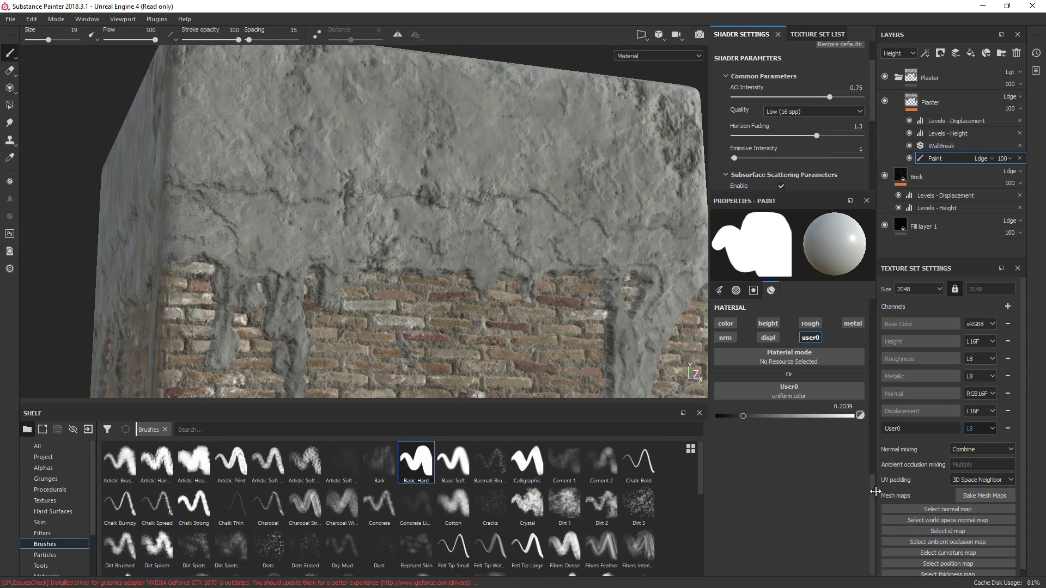
pyautogui.moveTo(871, 493); pyautogui.dragTo(861, 319)
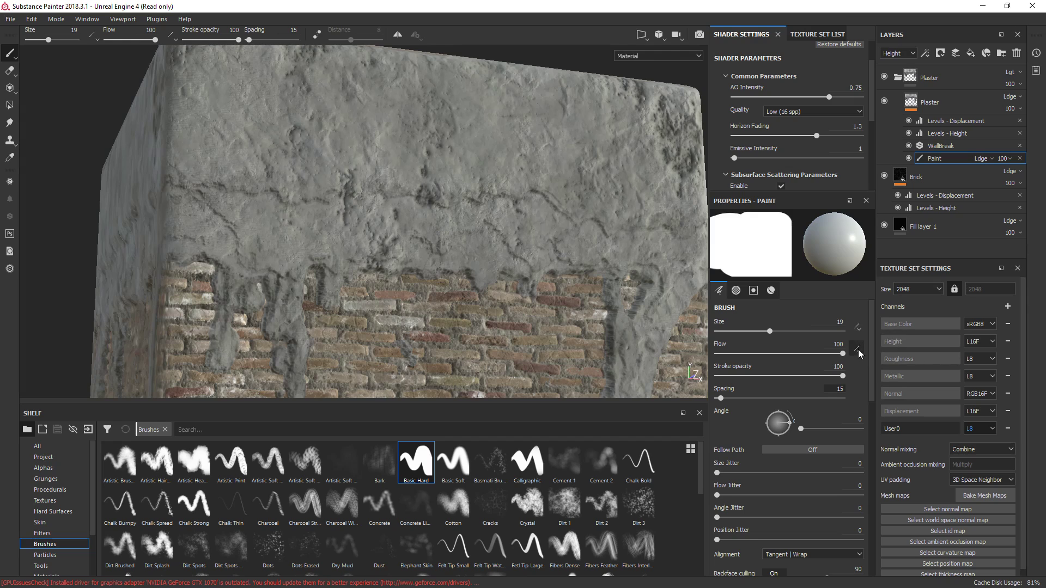
pyautogui.click(874, 376)
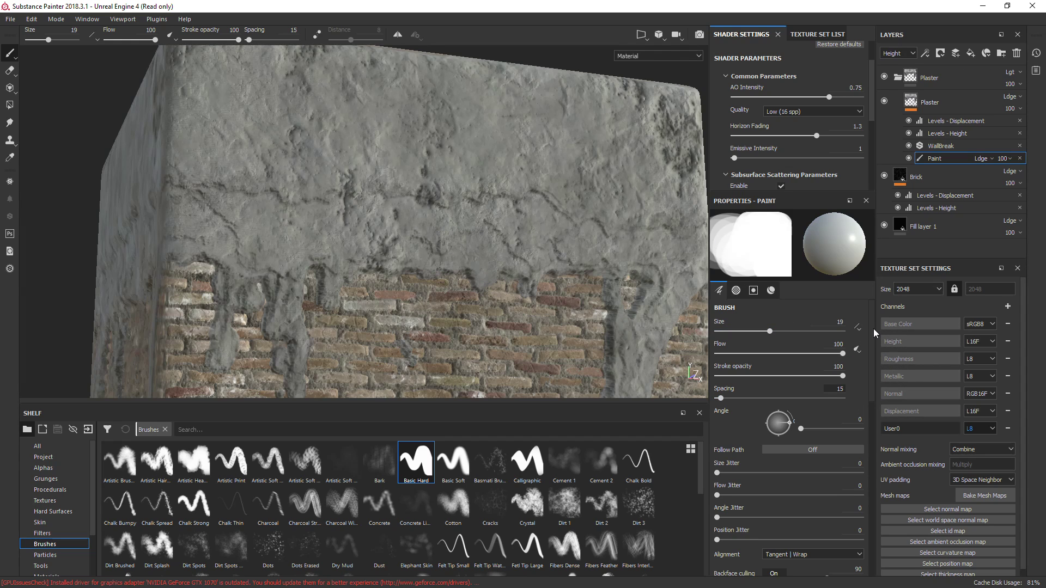
pyautogui.moveTo(873, 330); pyautogui.dragTo(874, 509)
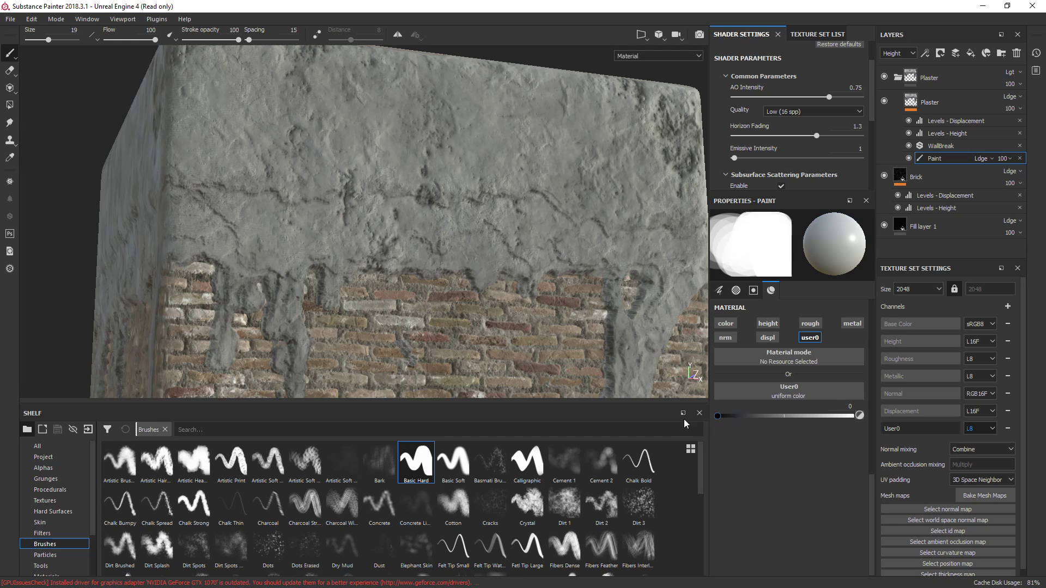
# Paint light dabs of User0 value 0 across the plaster above the exposed brick area
pyautogui.scroll(2, 416, 221)
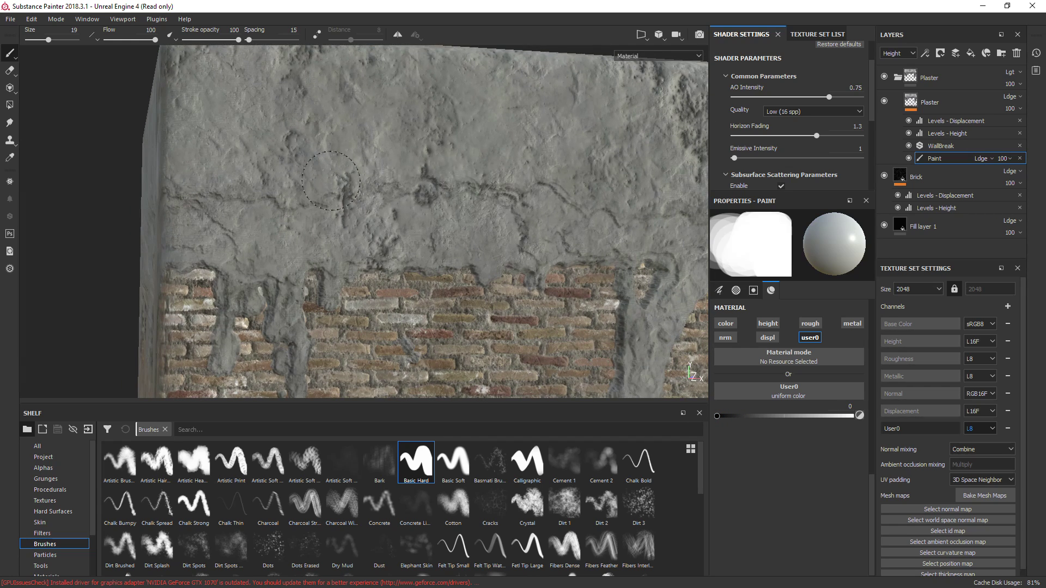
pyautogui.click(360, 201)
pyautogui.click(384, 168)
pyautogui.click(486, 180)
pyautogui.click(531, 150)
pyautogui.click(445, 116)
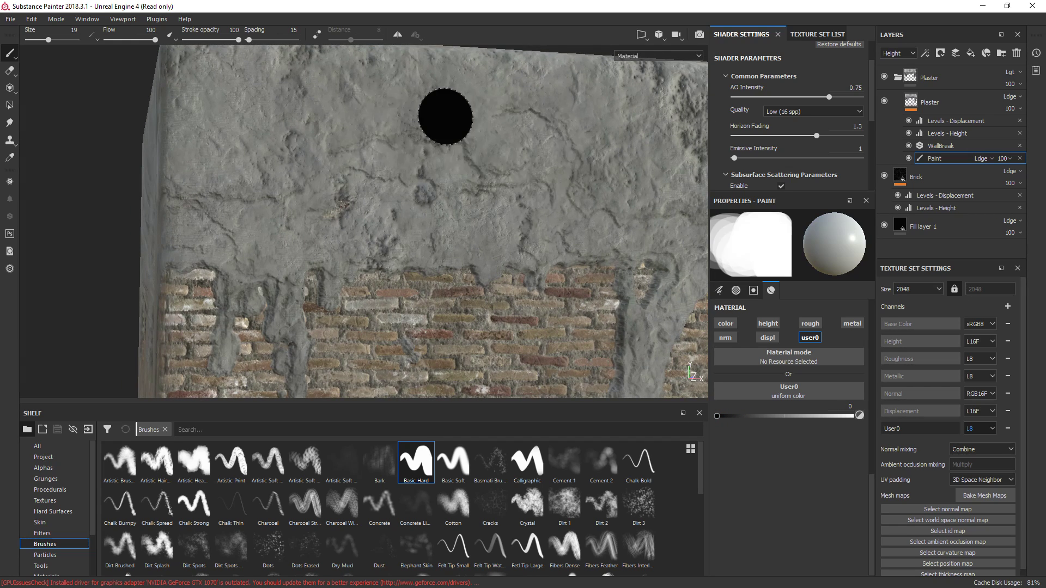
# Paint a round hole with User0 at 0 in the upper plaster to expose the bricks beneath
pyautogui.keyDown('alt'); pyautogui.moveTo(446, 116); pyautogui.dragTo(504, 152); pyautogui.keyUp('alt')
pyautogui.keyDown('alt'); pyautogui.moveTo(504, 152); pyautogui.dragTo(444, 304, button='right'); pyautogui.keyUp('alt')
pyautogui.keyDown('alt'); pyautogui.moveTo(443, 304); pyautogui.dragTo(448, 268, button='middle'); pyautogui.keyUp('alt')
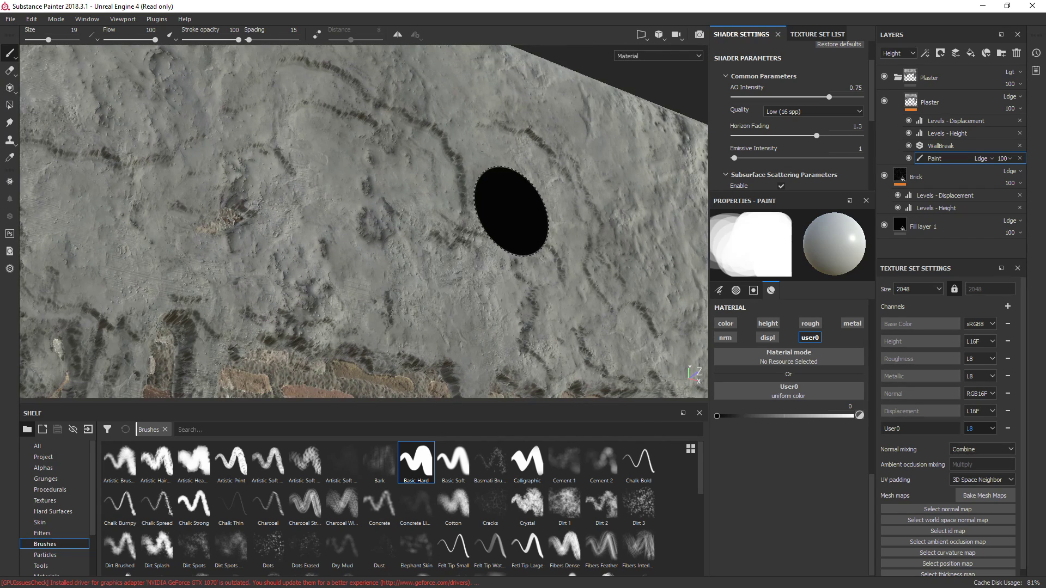
pyautogui.click(495, 185)
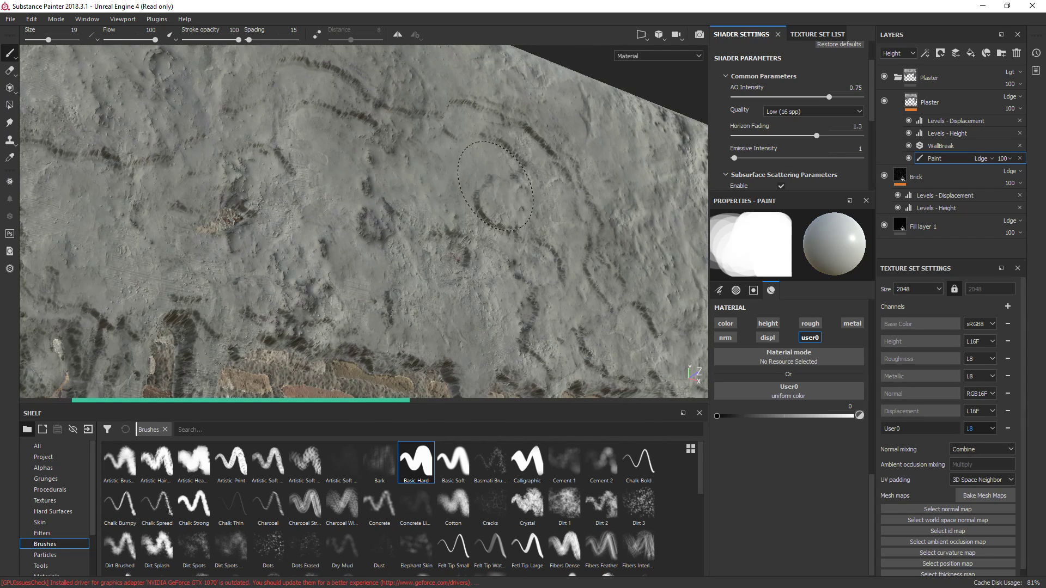
pyautogui.moveTo(495, 185)
pyautogui.keyDown('alt'); pyautogui.mouseDown()
pyautogui.moveTo(369, 262)
pyautogui.moveTo(463, 191)
pyautogui.moveTo(561, 140)
pyautogui.moveTo(549, 226)
pyautogui.moveTo(556, 198)
pyautogui.moveTo(522, 223)
pyautogui.mouseUp(); pyautogui.keyUp('alt')
# Set the brush size to 6.76, spacing to 3, size jitter to 65, flow jitter to 55 and position jitter to 38
pyautogui.scroll(3, 825, 419)
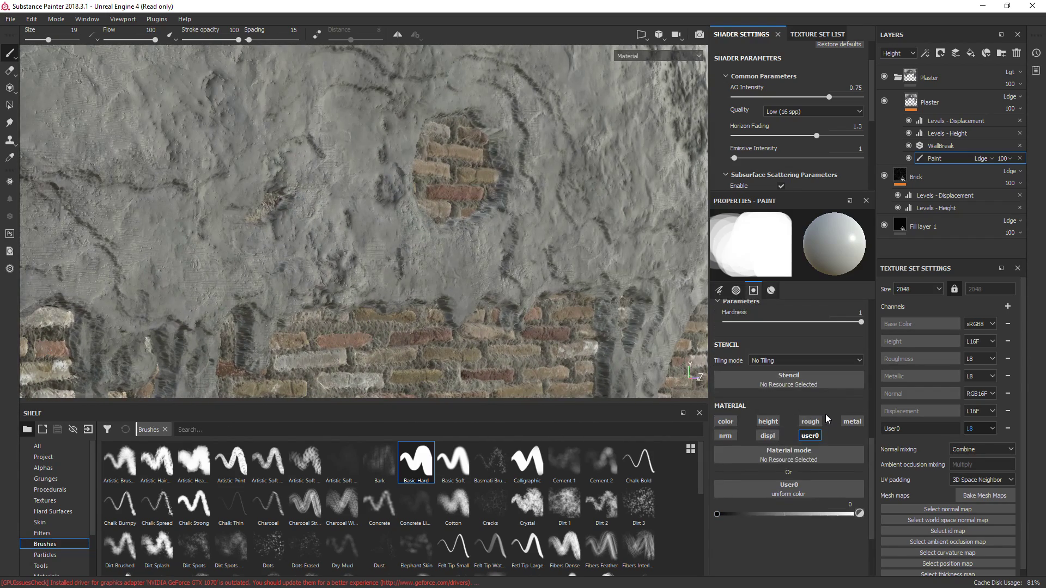
pyautogui.scroll(5, 826, 414)
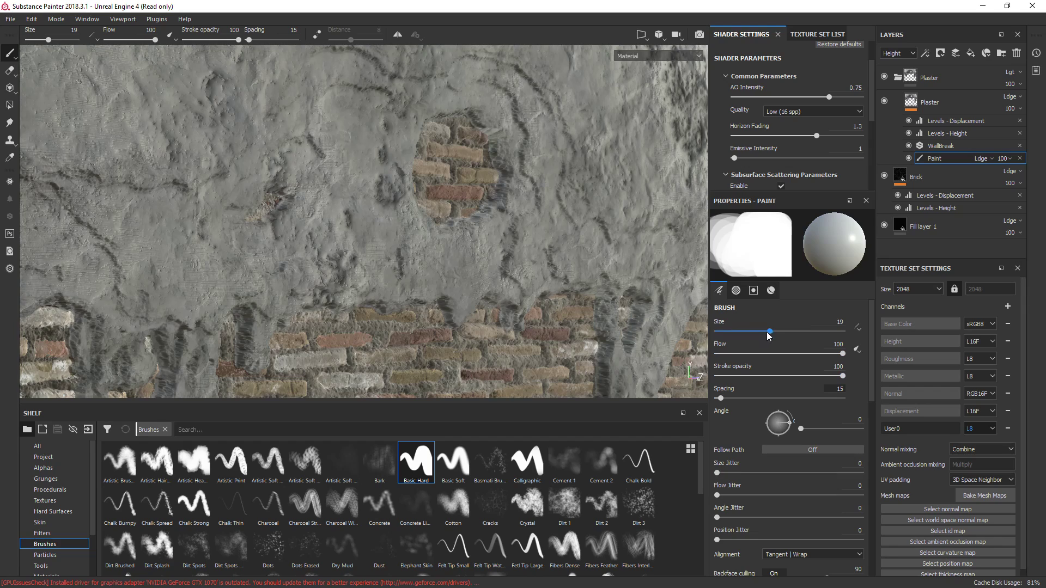
pyautogui.moveTo(766, 331); pyautogui.dragTo(747, 333)
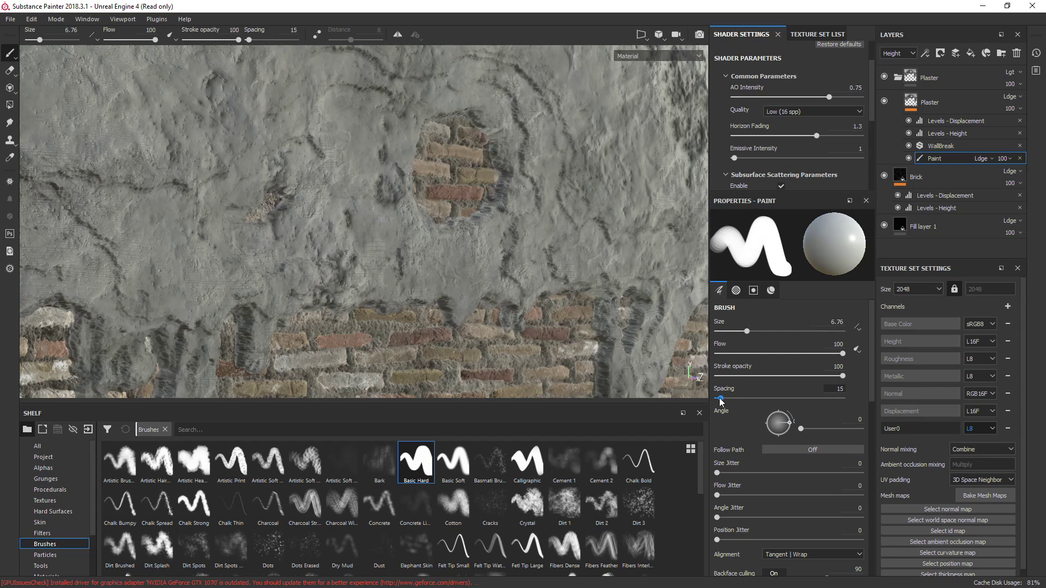
pyautogui.moveTo(720, 401); pyautogui.dragTo(717, 401)
pyautogui.moveTo(724, 474); pyautogui.dragTo(811, 473)
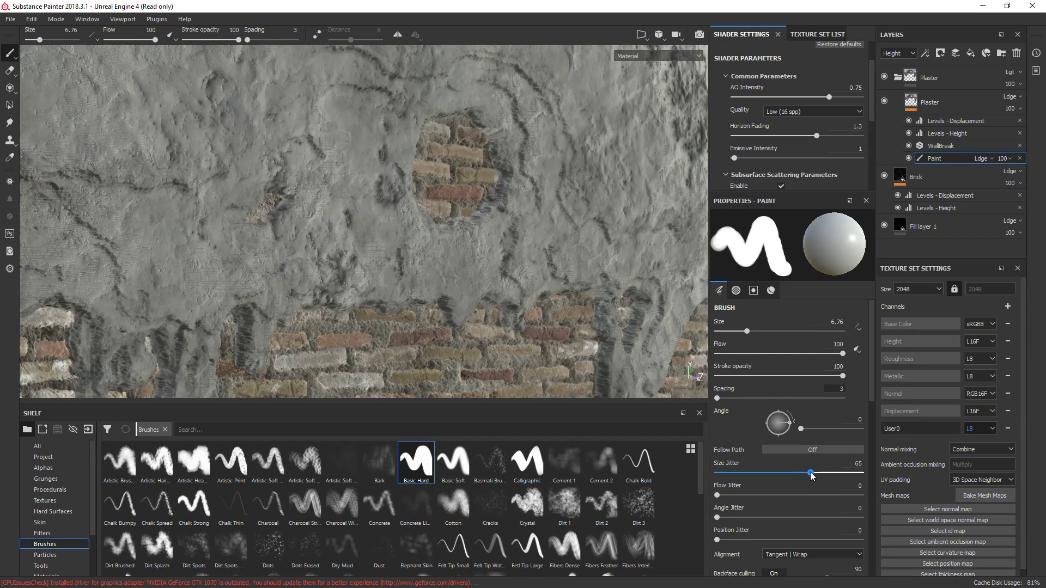
pyautogui.moveTo(717, 496); pyautogui.dragTo(797, 496)
pyautogui.moveTo(717, 540)
pyautogui.mouseDown()
pyautogui.moveTo(792, 540)
pyautogui.moveTo(772, 540)
pyautogui.mouseUp()
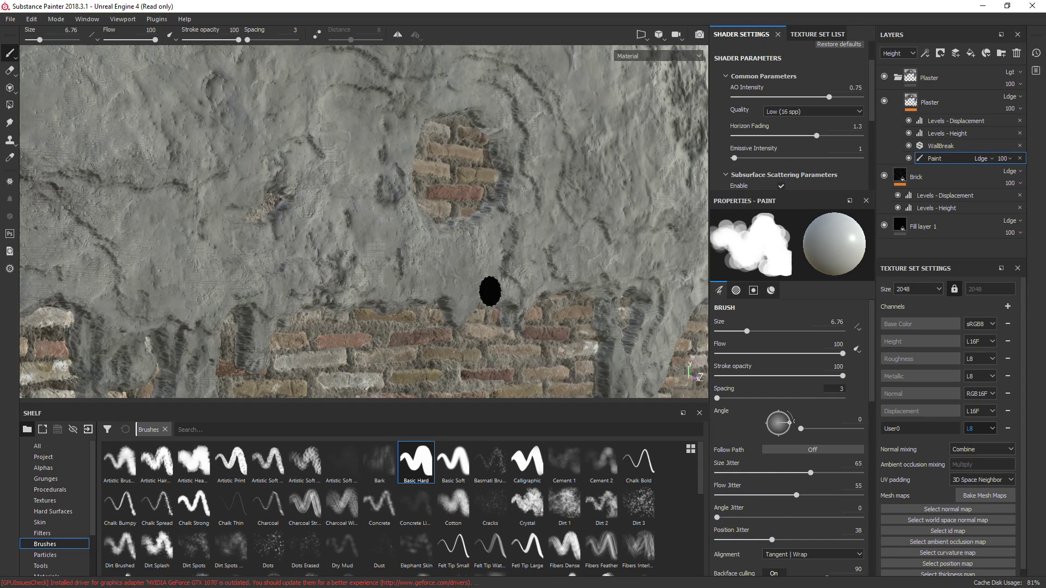
# Paint an irregular broken patch in the plaster beside the round hole with the jittered brush
pyautogui.keyDown('alt'); pyautogui.moveTo(564, 330); pyautogui.dragTo(505, 331); pyautogui.keyUp('alt')
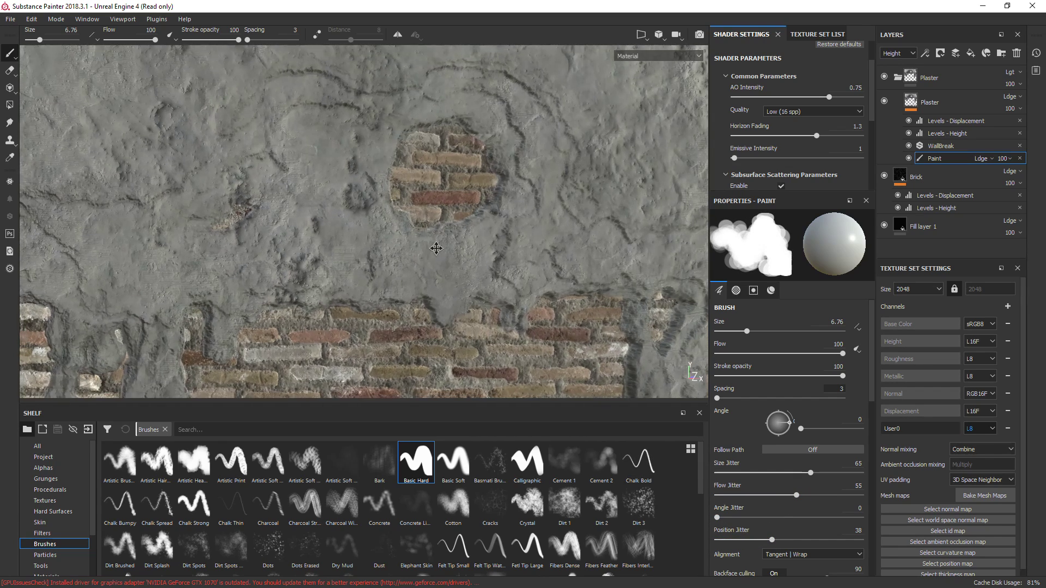
pyautogui.keyDown('alt'); pyautogui.moveTo(437, 240); pyautogui.dragTo(533, 302, button='middle'); pyautogui.keyUp('alt')
pyautogui.moveTo(370, 187)
pyautogui.mouseDown()
pyautogui.moveTo(327, 226)
pyautogui.moveTo(281, 240)
pyautogui.mouseUp()
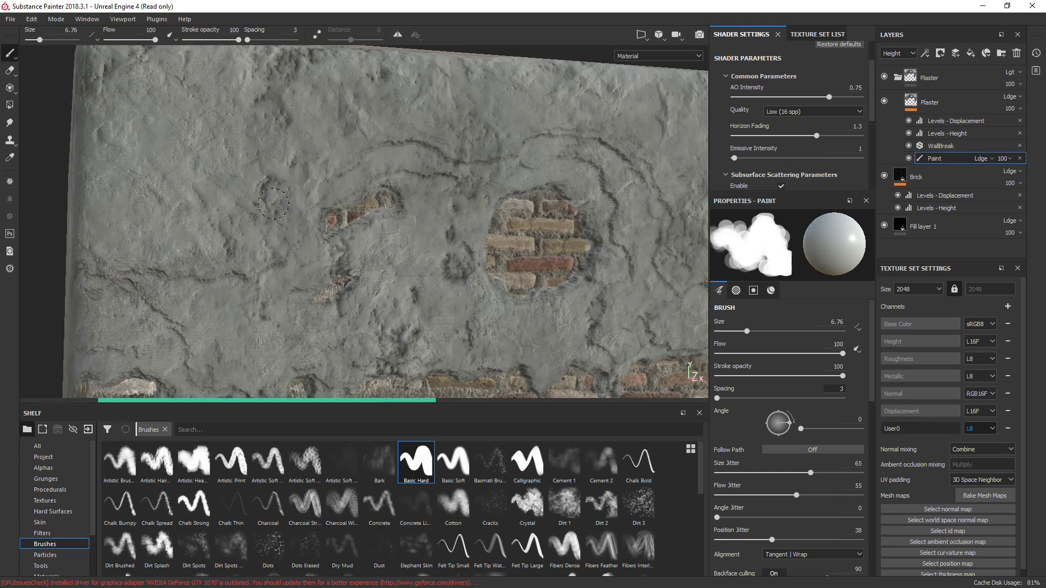
pyautogui.moveTo(421, 139); pyautogui.dragTo(271, 187)
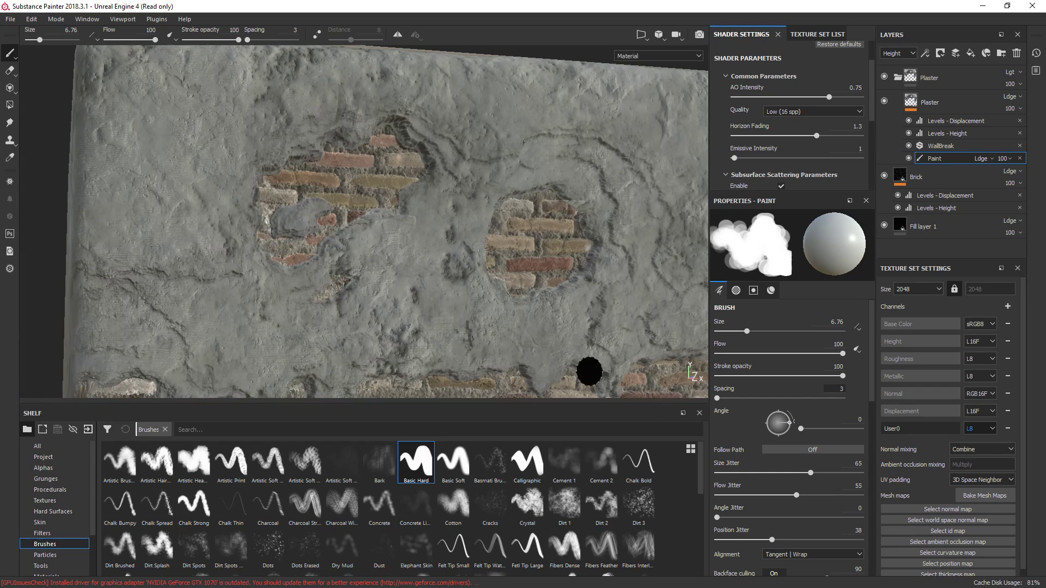
# Set the position jitter to 100 and paint a ragged broken area between the irregular patch and the round hole
pyautogui.moveTo(772, 540); pyautogui.dragTo(861, 540)
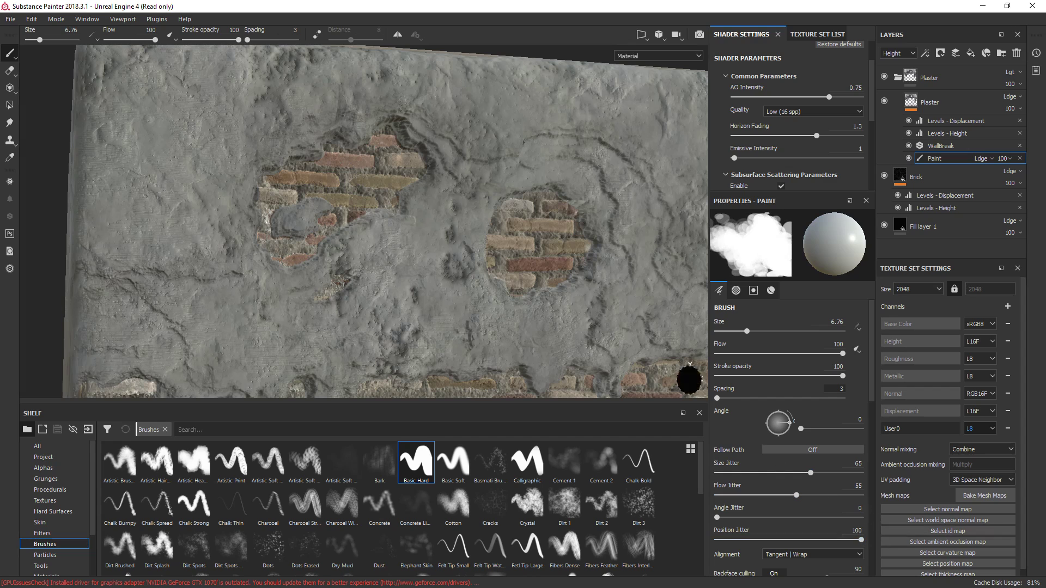
pyautogui.moveTo(464, 210); pyautogui.dragTo(351, 297)
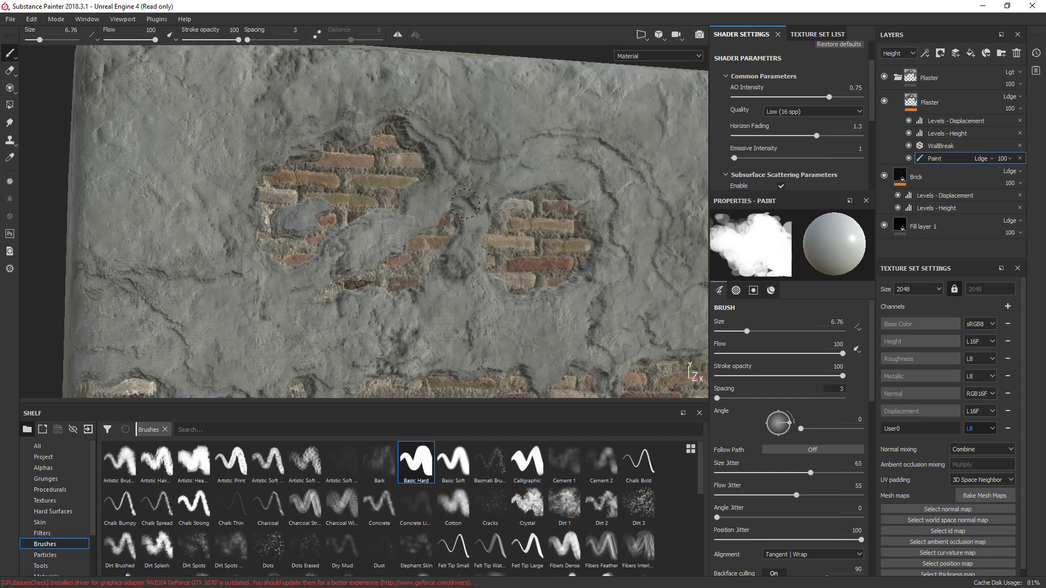
pyautogui.keyDown('alt'); pyautogui.moveTo(501, 253); pyautogui.dragTo(439, 260); pyautogui.keyUp('alt')
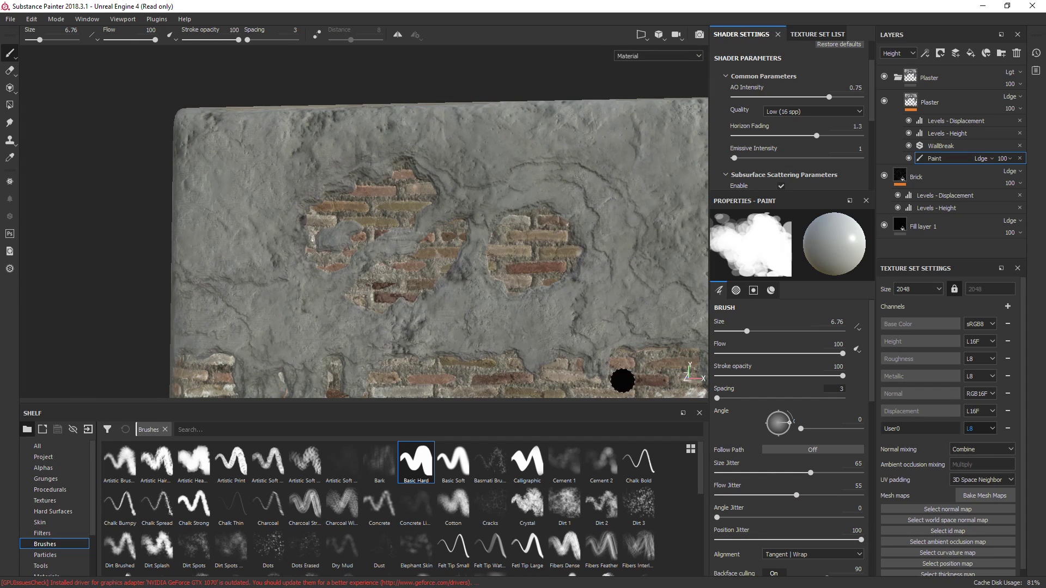
pyautogui.keyDown('alt'); pyautogui.moveTo(488, 336); pyautogui.dragTo(590, 164); pyautogui.keyUp('alt')
pyautogui.keyDown('alt'); pyautogui.moveTo(590, 163); pyautogui.dragTo(558, 226, button='right'); pyautogui.keyUp('alt')
pyautogui.keyDown('alt'); pyautogui.moveTo(558, 227); pyautogui.dragTo(485, 272); pyautogui.keyUp('alt')
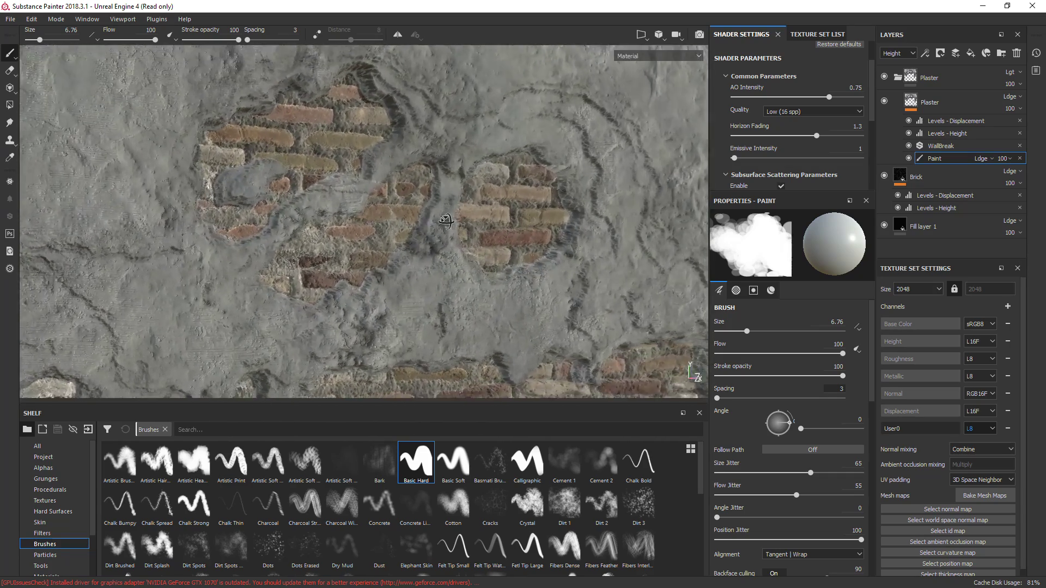
pyautogui.keyDown('alt'); pyautogui.moveTo(485, 272); pyautogui.dragTo(498, 253, button='middle'); pyautogui.keyUp('alt')
pyautogui.keyDown('alt'); pyautogui.moveTo(498, 253); pyautogui.dragTo(521, 188, button='right'); pyautogui.keyUp('alt')
pyautogui.moveTo(522, 188)
pyautogui.keyDown('alt'); pyautogui.mouseDown()
pyautogui.moveTo(583, 207)
pyautogui.moveTo(503, 219)
pyautogui.mouseUp(); pyautogui.keyUp('alt')
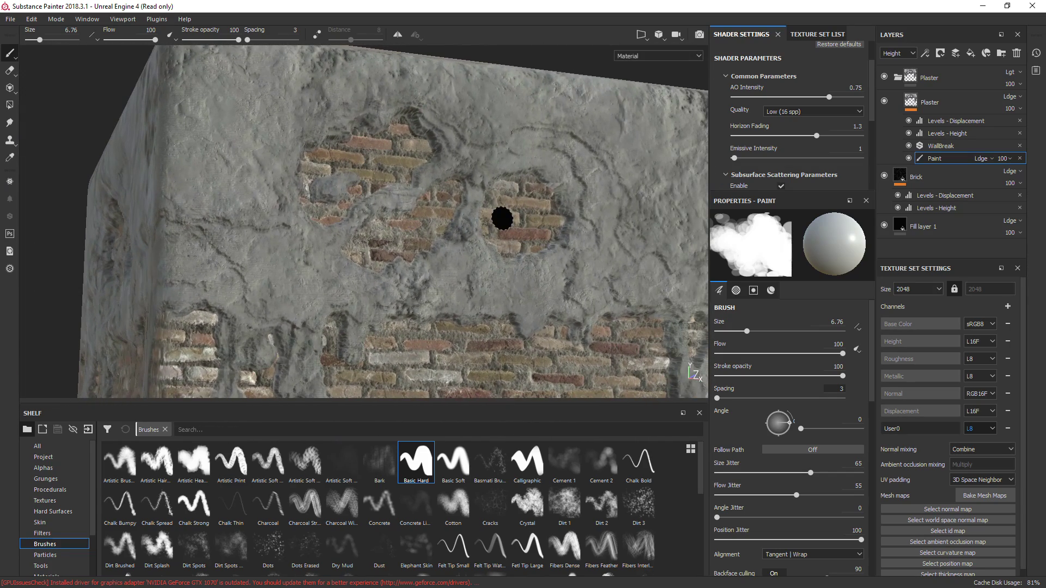
# Display the User0 channel and examine the painted mask around the two broken plaster areas
pyautogui.hotkey('shift', 'c')
pyautogui.hotkey('shift', 'c')
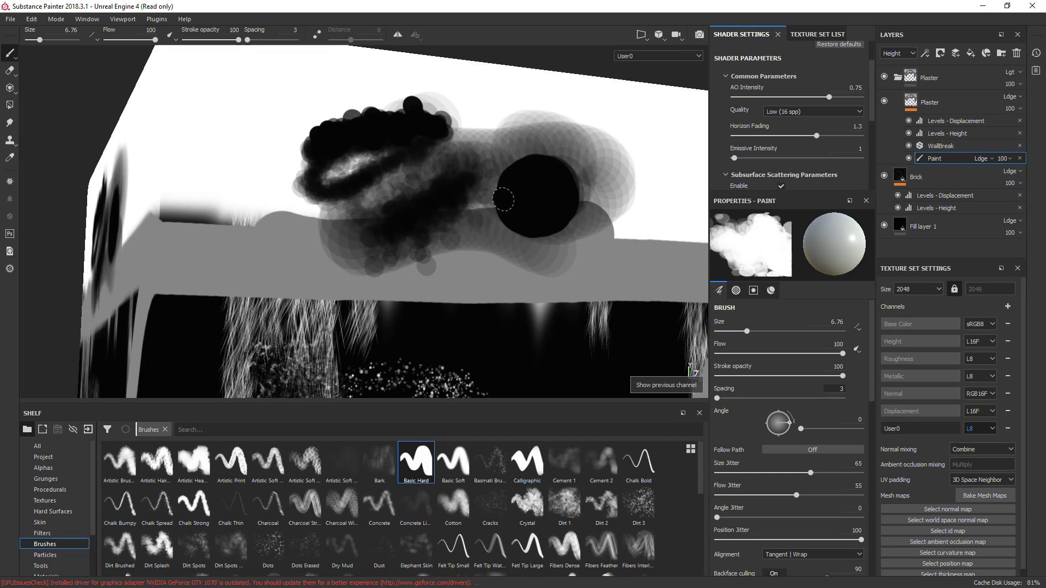
pyautogui.keyDown('alt'); pyautogui.moveTo(502, 198); pyautogui.dragTo(481, 197); pyautogui.keyUp('alt')
pyautogui.keyDown('alt'); pyautogui.moveTo(481, 196); pyautogui.dragTo(487, 144, button='right'); pyautogui.keyUp('alt')
pyautogui.keyDown('alt'); pyautogui.moveTo(556, 290); pyautogui.dragTo(495, 219, button='middle'); pyautogui.keyUp('alt')
pyautogui.keyDown('alt'); pyautogui.moveTo(579, 208); pyautogui.dragTo(624, 206); pyautogui.keyUp('alt')
pyautogui.keyDown('alt'); pyautogui.moveTo(496, 203); pyautogui.dragTo(545, 288, button='middle'); pyautogui.keyUp('alt')
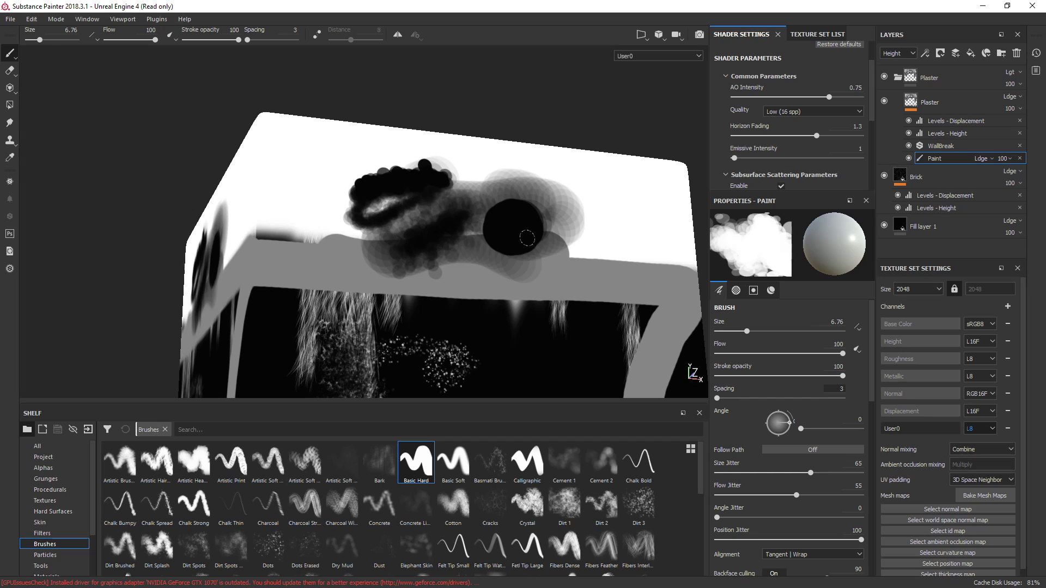
# Cycle the viewport through the Normal and Height channels to Normal+Height+Mesh and examine the broken areas
pyautogui.hotkey('shift', 'c')
pyautogui.hotkey('shift', 'c')
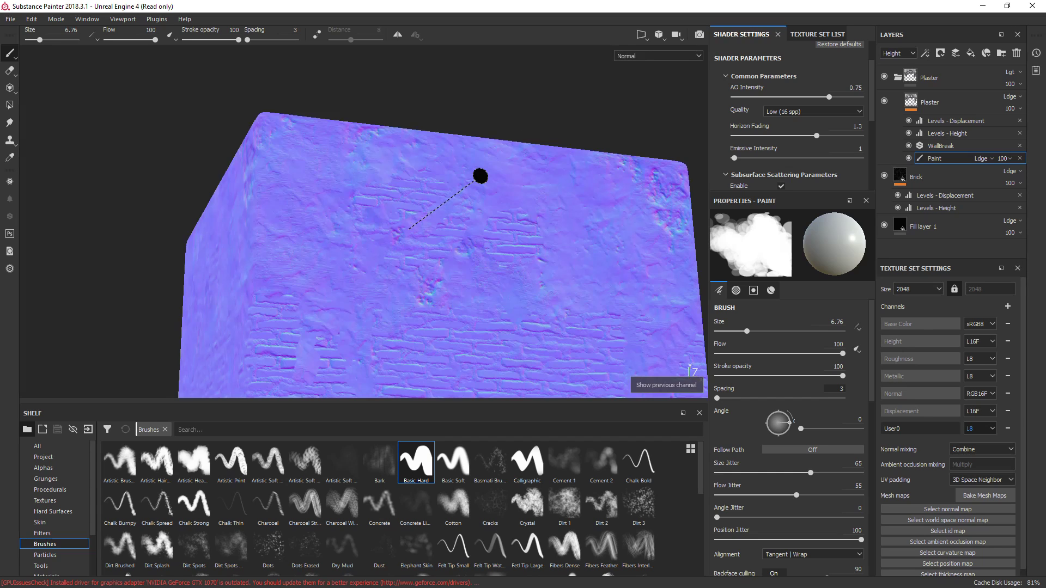
pyautogui.hotkey('shift', 'c')
pyautogui.hotkey('shift', 'c')
pyautogui.hotkey('shift', 'c')
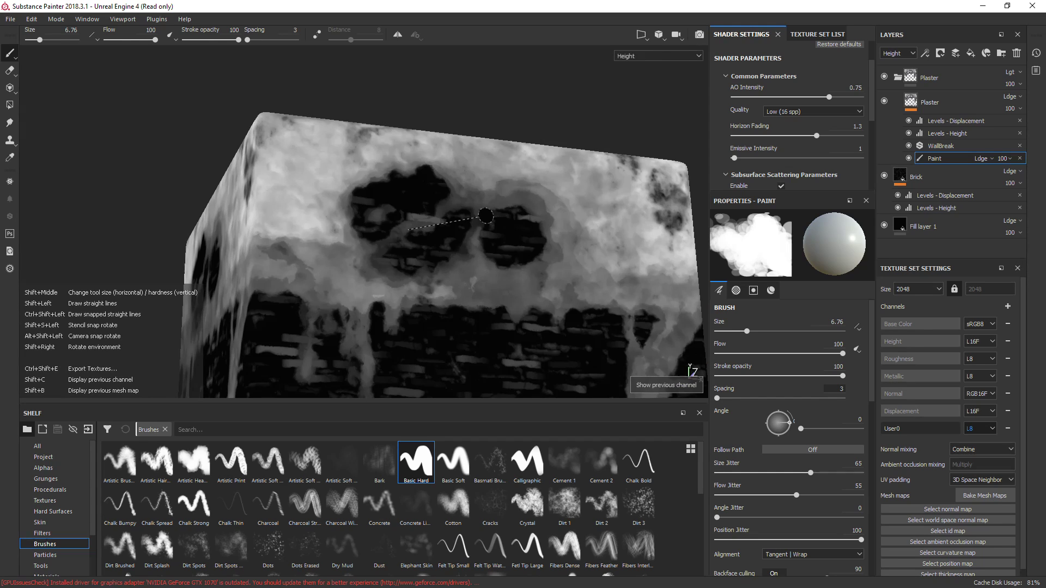
pyautogui.hotkey('shift', 'c')
pyautogui.hotkey('shift', 'c')
pyautogui.hotkey('shift', 'c')
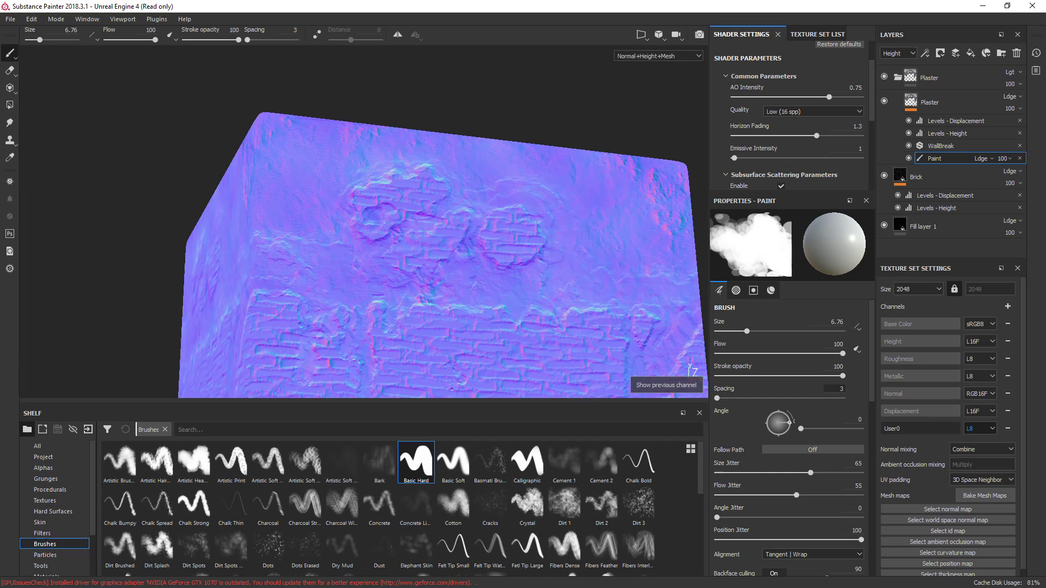
# Add an Ambient occlusion channel to the texture set
pyautogui.click(1010, 307)
pyautogui.click(1008, 318)
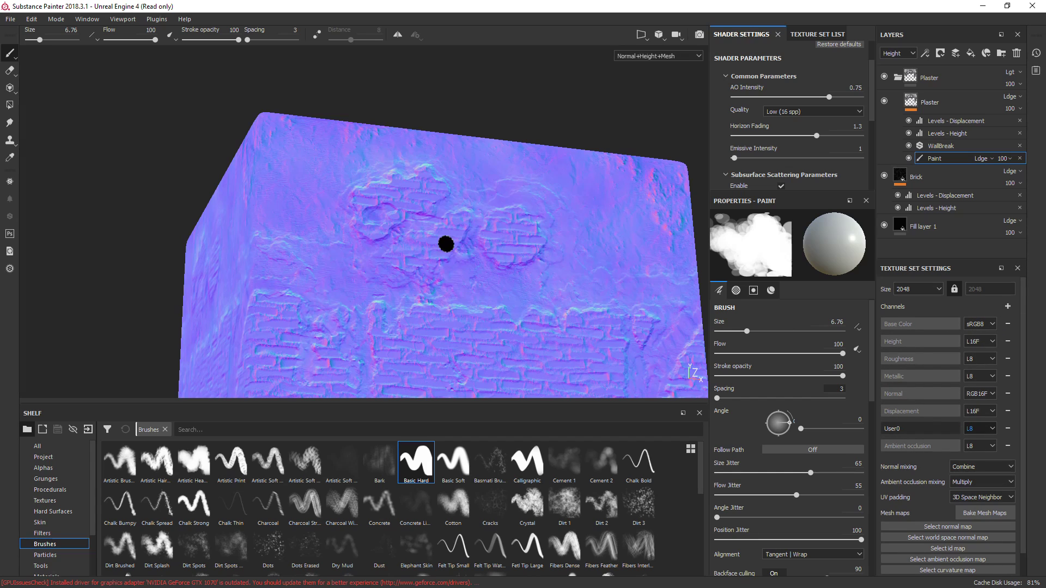
pyautogui.keyDown('alt'); pyautogui.moveTo(447, 244); pyautogui.dragTo(447, 275); pyautogui.keyUp('alt')
pyautogui.keyDown('alt'); pyautogui.moveTo(447, 275); pyautogui.dragTo(459, 156, button='middle'); pyautogui.keyUp('alt')
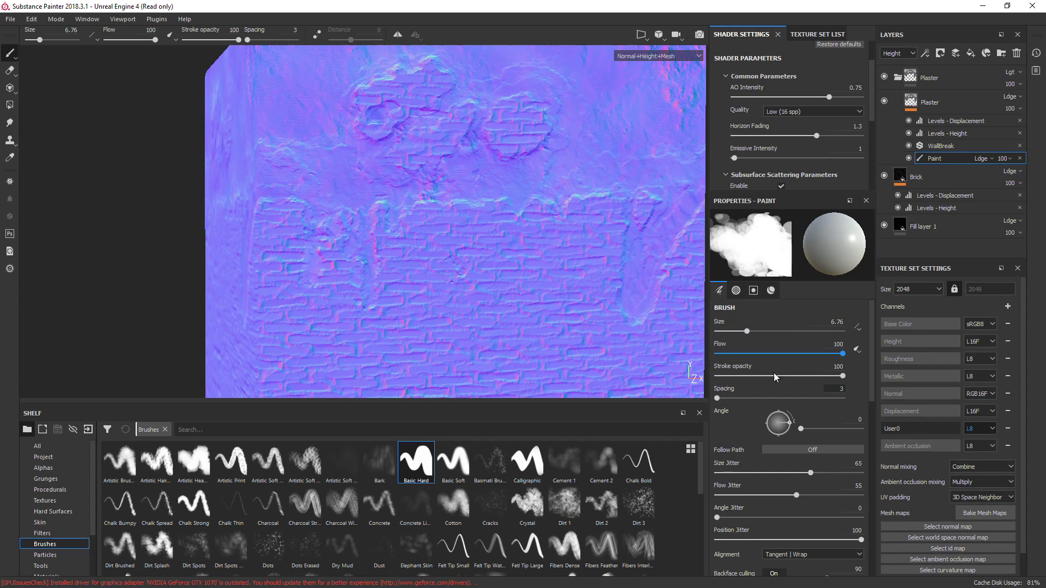
# Inspect which channels are enabled on the Plaster fill, the Brick fill and the WallBreak filter
pyautogui.click(933, 102)
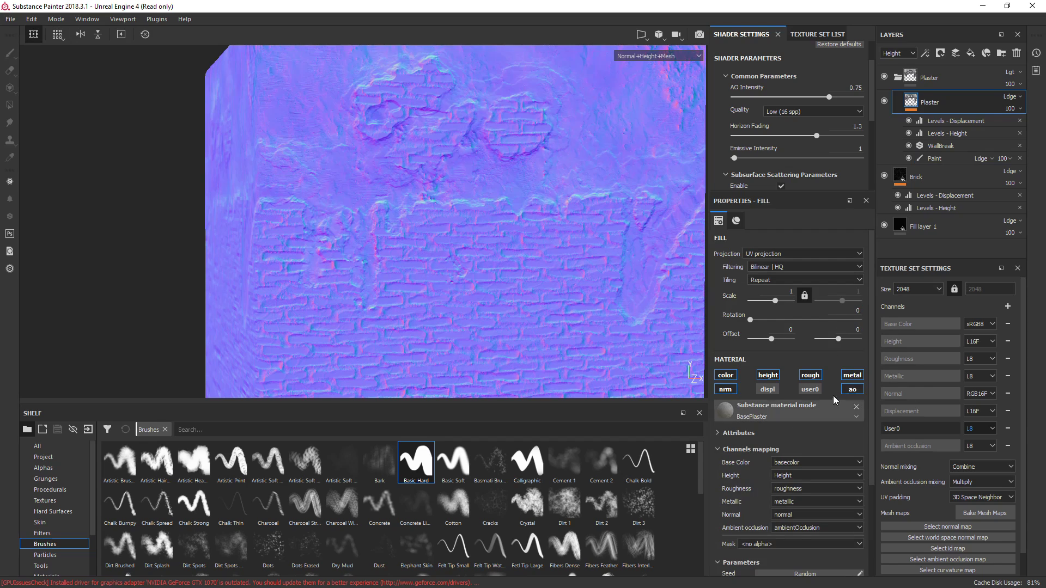
pyautogui.click(942, 182)
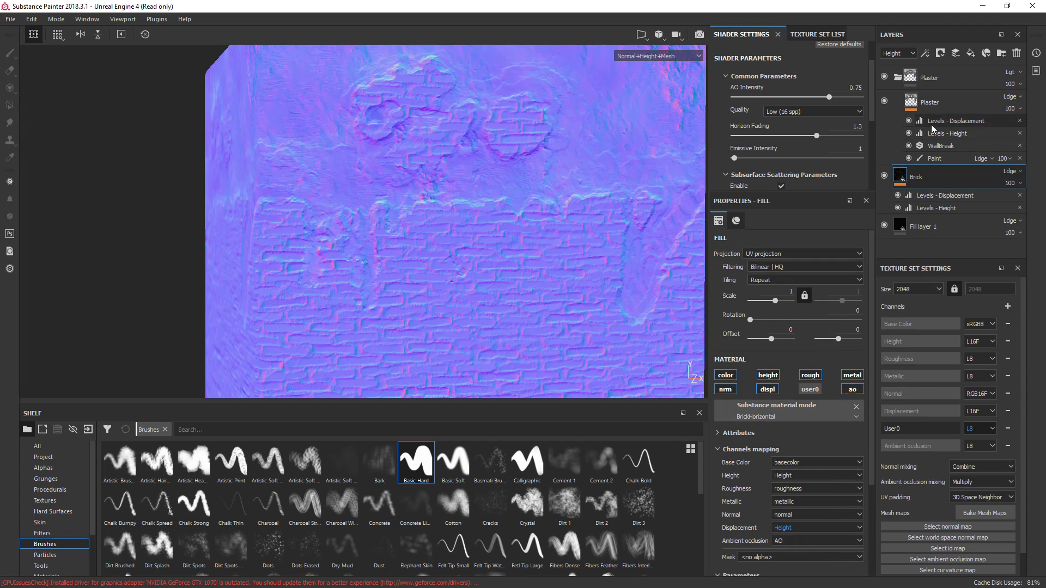
pyautogui.click(941, 146)
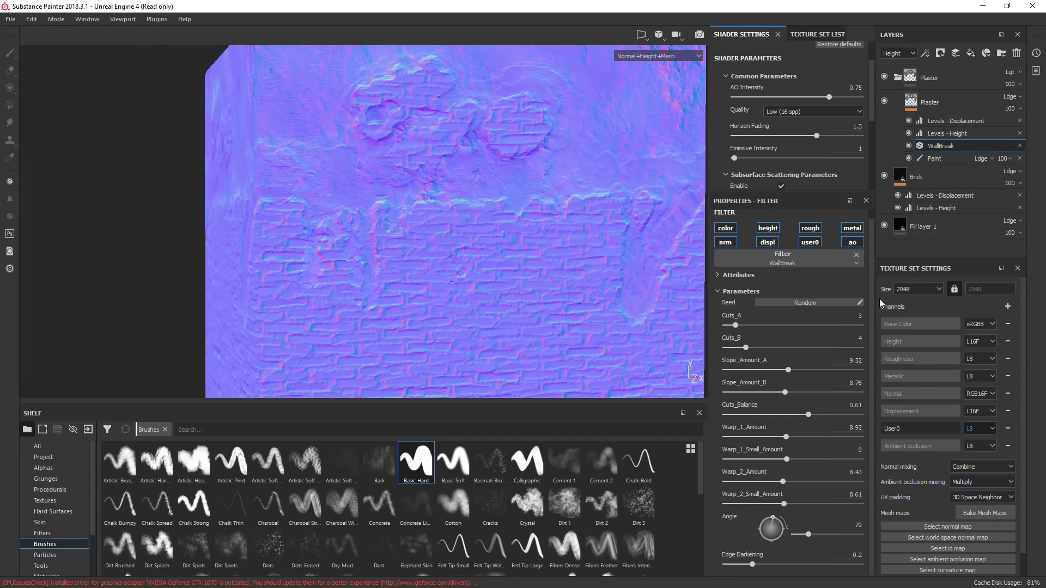
# Display the full material and toggle the WallBreak filter's ambient occlusion channel off and on to compare its effect on the wall
pyautogui.press('m')
pyautogui.moveTo(447, 231)
pyautogui.keyDown('alt'); pyautogui.mouseDown()
pyautogui.moveTo(495, 233)
pyautogui.moveTo(330, 222)
pyautogui.moveTo(452, 232)
pyautogui.mouseUp(); pyautogui.keyUp('alt')
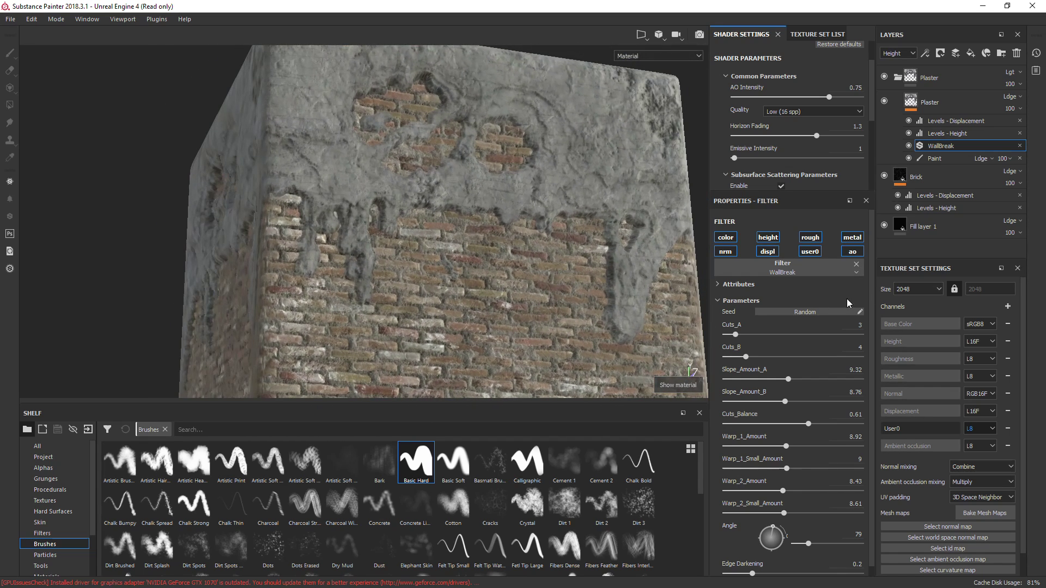
pyautogui.click(855, 255)
pyautogui.click(855, 255)
pyautogui.click(855, 255)
pyautogui.click(856, 255)
pyautogui.moveTo(474, 184)
pyautogui.keyDown('alt'); pyautogui.mouseDown()
pyautogui.moveTo(434, 216)
pyautogui.moveTo(493, 223)
pyautogui.mouseUp(); pyautogui.keyUp('alt')
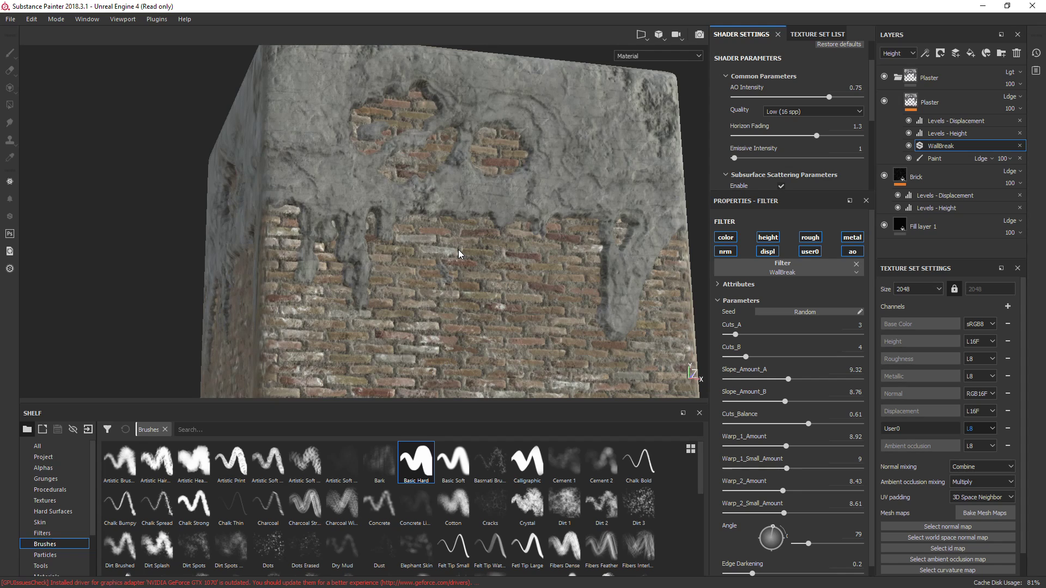
# Cycle the viewport through the channels to Ambient occlusion and examine the shading around the broken plaster patches and drips
pyautogui.press('c')
pyautogui.press('c')
pyautogui.press('c')
pyautogui.press('c')
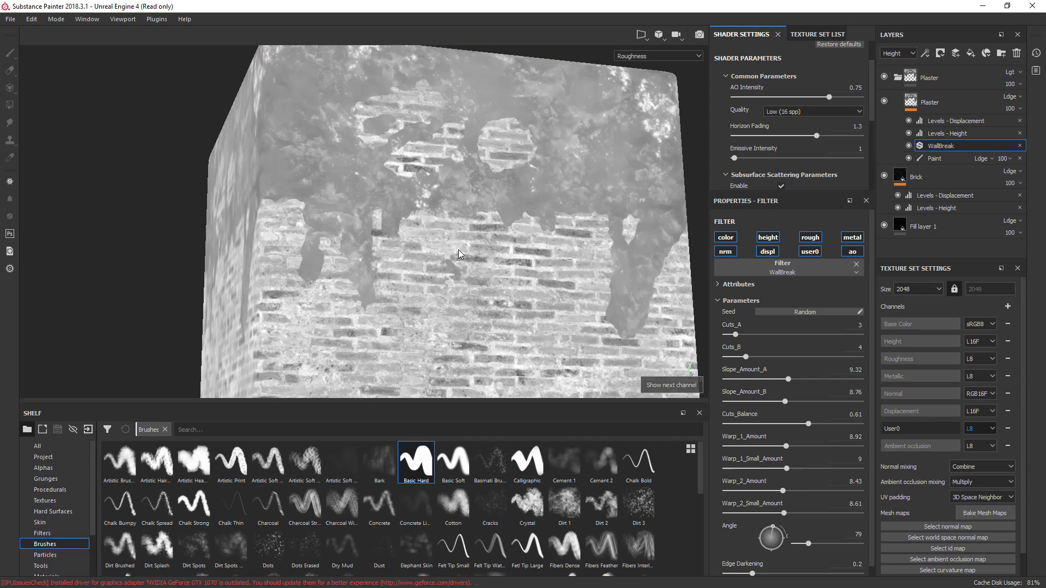
pyautogui.press('c')
pyautogui.press('c')
pyautogui.press('c')
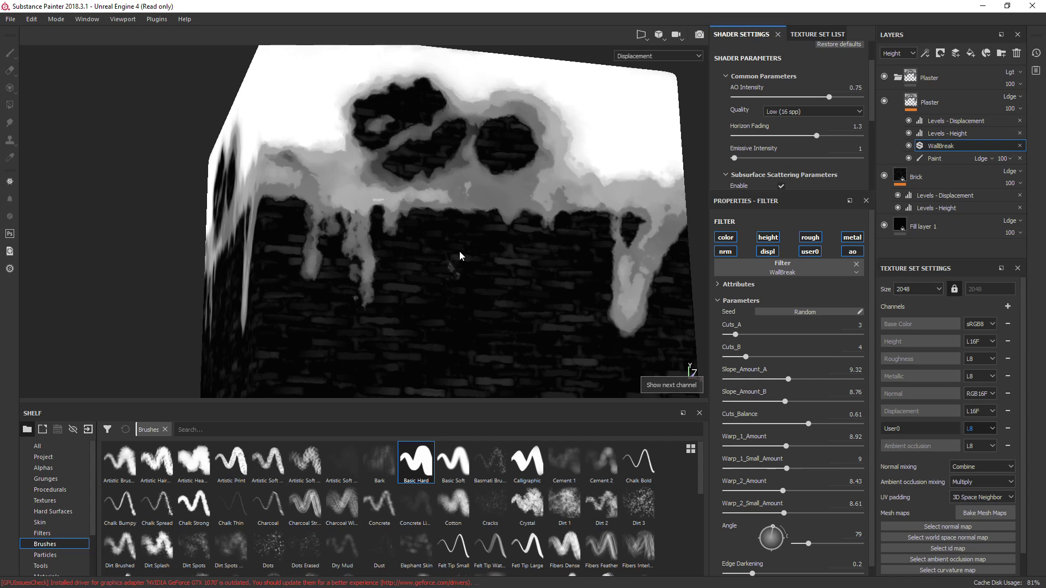
pyautogui.press('c')
pyautogui.press('c')
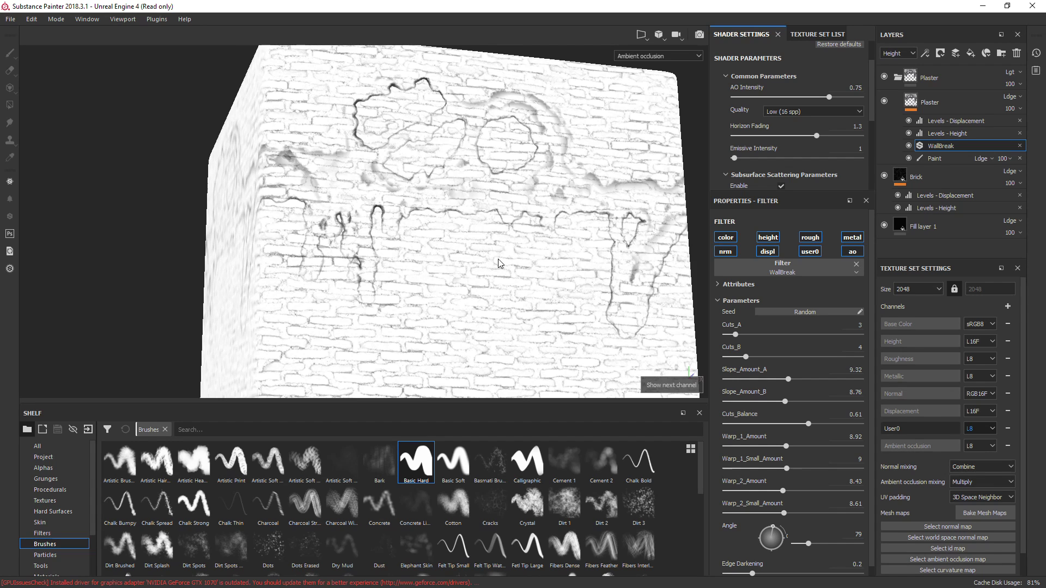
pyautogui.keyDown('alt'); pyautogui.moveTo(498, 260); pyautogui.dragTo(446, 252); pyautogui.keyUp('alt')
pyautogui.keyDown('alt'); pyautogui.moveTo(447, 253); pyautogui.dragTo(484, 183, button='right'); pyautogui.keyUp('alt')
pyautogui.keyDown('alt'); pyautogui.moveTo(485, 183); pyautogui.dragTo(473, 233, button='middle'); pyautogui.keyUp('alt')
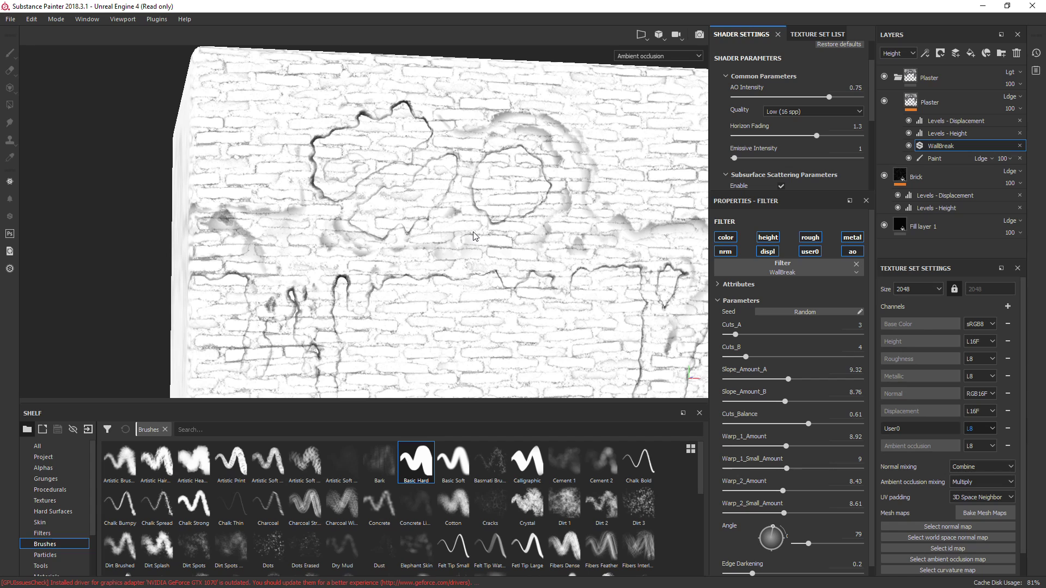
pyautogui.keyDown('alt'); pyautogui.moveTo(475, 235); pyautogui.dragTo(447, 293); pyautogui.keyUp('alt')
pyautogui.keyDown('alt'); pyautogui.moveTo(446, 335); pyautogui.dragTo(474, 297); pyautogui.keyUp('alt')
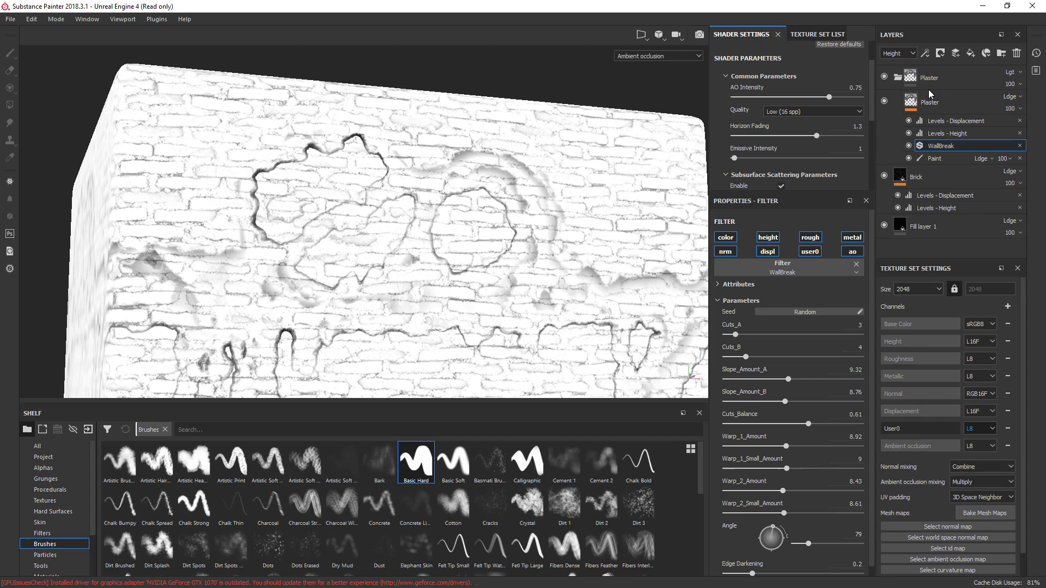
# Switch the layer stack to the Ambient occlusion channel and set the Plaster folder's blending mode to Normal
pyautogui.click(899, 53)
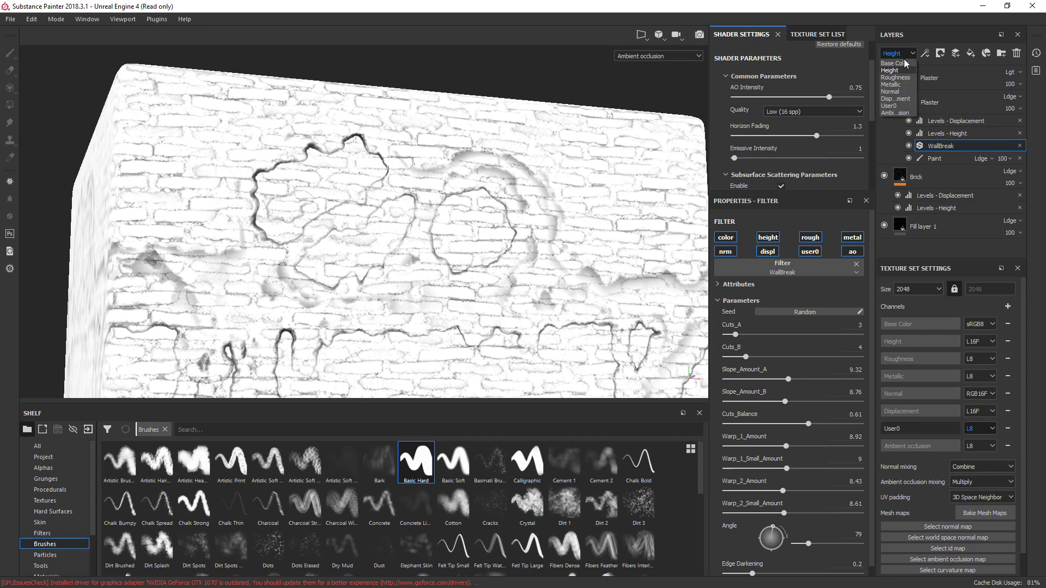
pyautogui.click(898, 116)
pyautogui.click(937, 81)
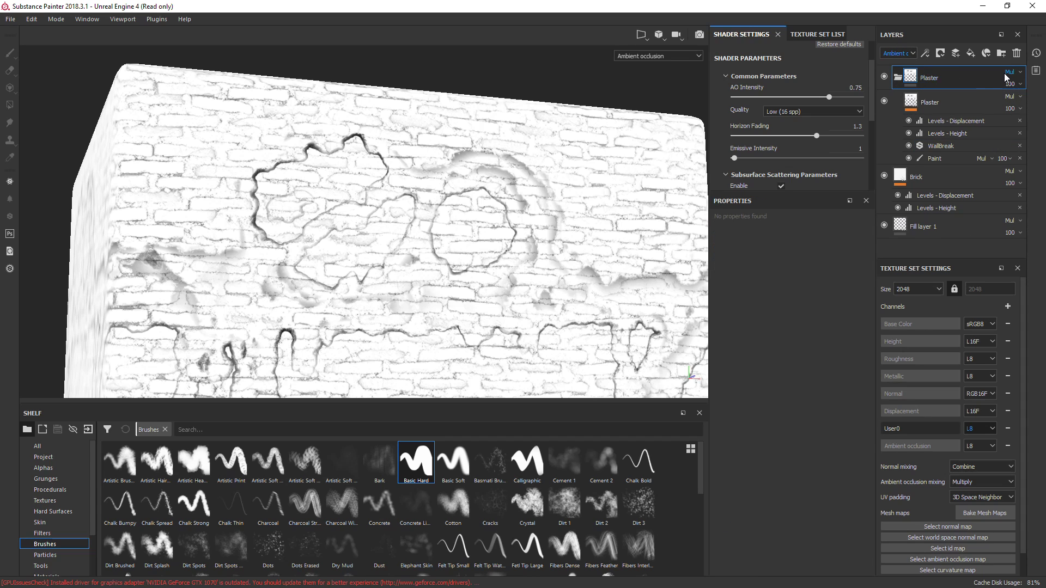
pyautogui.click(1005, 73)
pyautogui.click(988, 80)
# Examine the plaster edges, drips and exposed bricks in the Ambient occlusion channel and in the full material display
pyautogui.scroll(3, 457, 245)
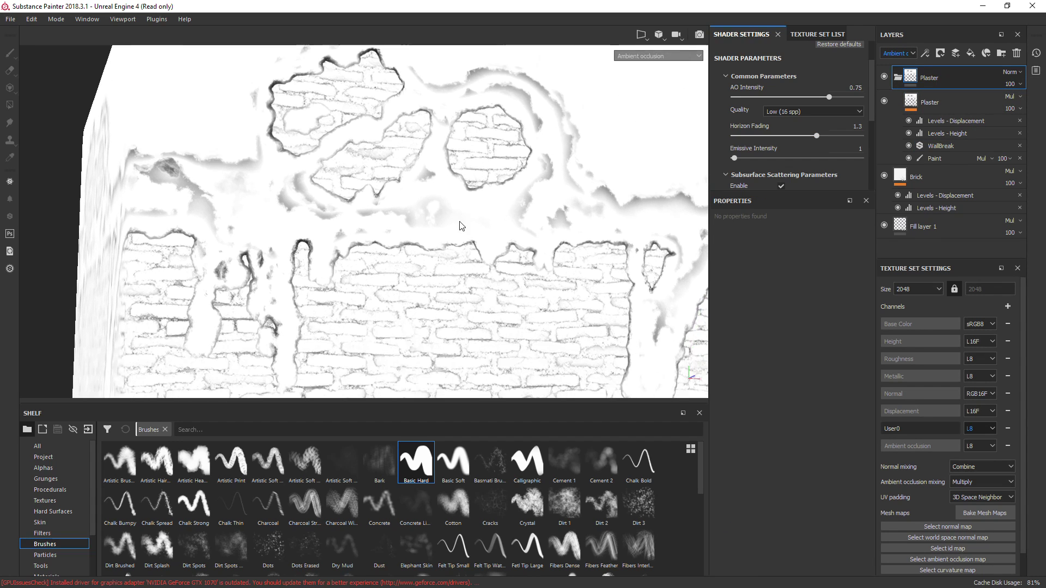
pyautogui.keyDown('alt'); pyautogui.moveTo(460, 222); pyautogui.dragTo(480, 290, button='right'); pyautogui.keyUp('alt')
pyautogui.keyDown('alt'); pyautogui.moveTo(480, 290); pyautogui.dragTo(499, 240); pyautogui.keyUp('alt')
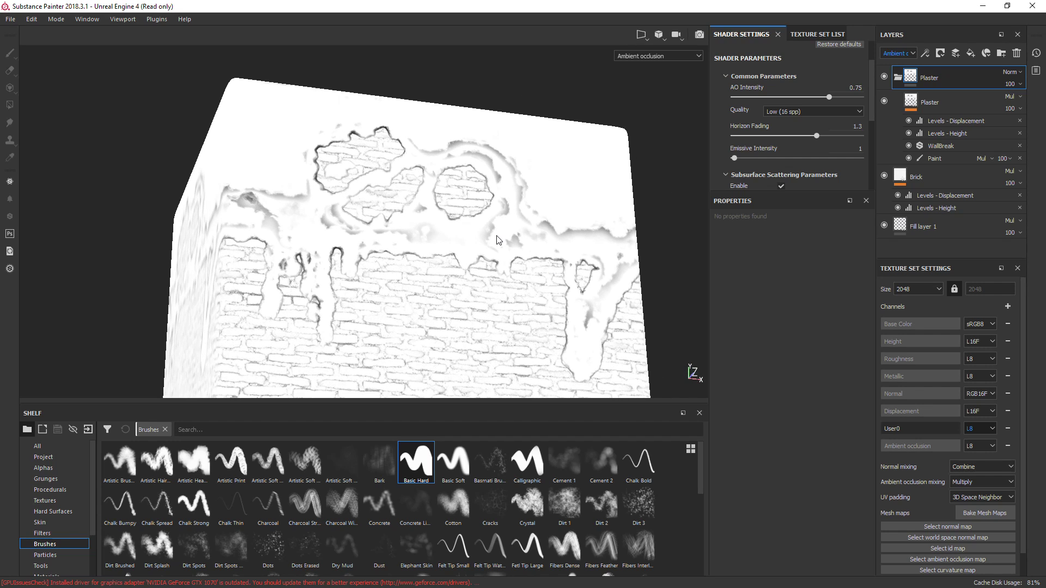
pyautogui.keyDown('alt'); pyautogui.moveTo(497, 239); pyautogui.dragTo(486, 287); pyautogui.keyUp('alt')
pyautogui.press('m')
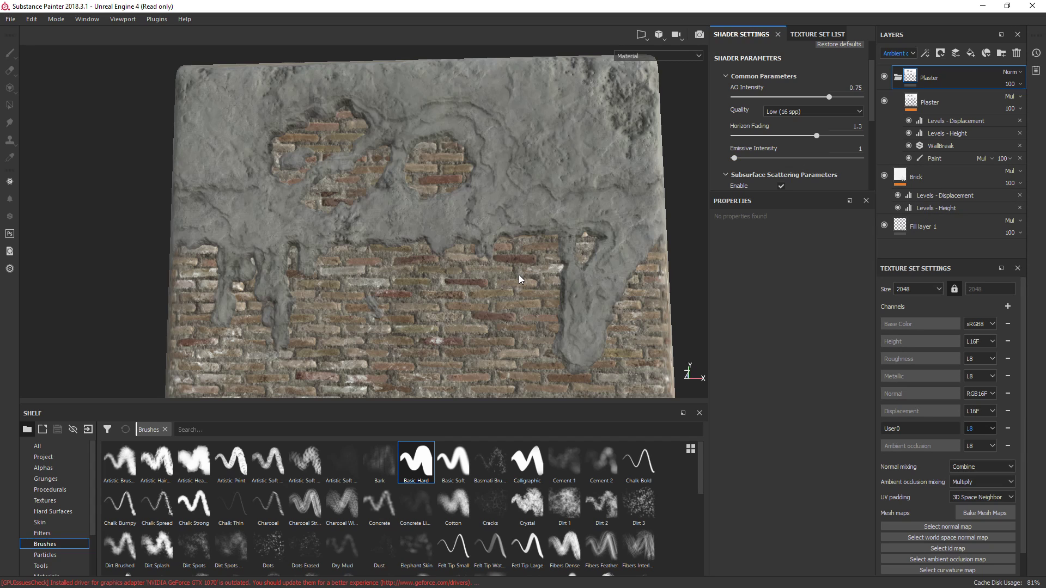
pyautogui.keyDown('alt'); pyautogui.moveTo(394, 247); pyautogui.dragTo(855, 337); pyautogui.keyUp('alt')
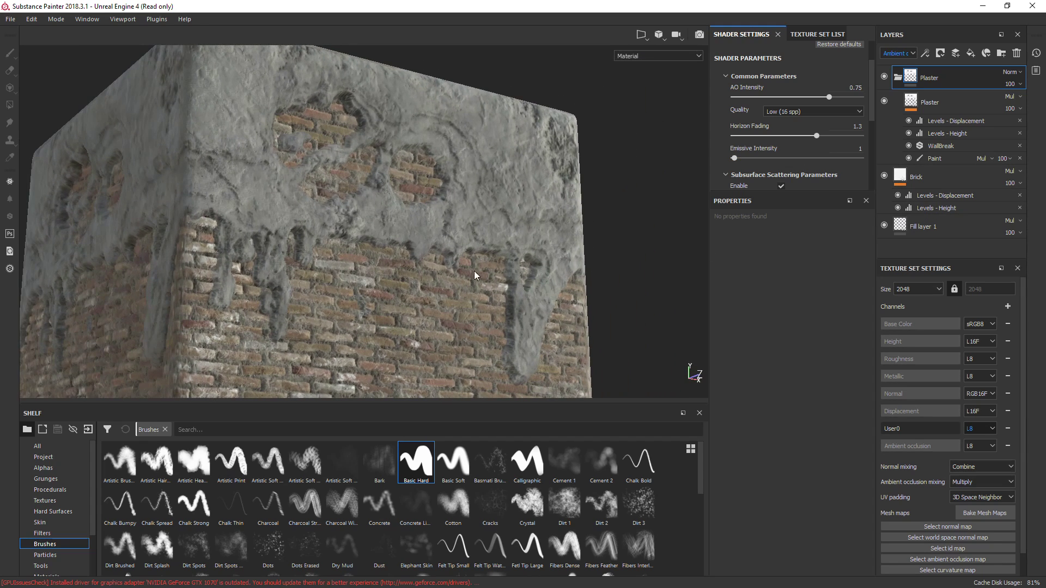
pyautogui.keyDown('alt'); pyautogui.moveTo(474, 271); pyautogui.dragTo(447, 309); pyautogui.keyUp('alt')
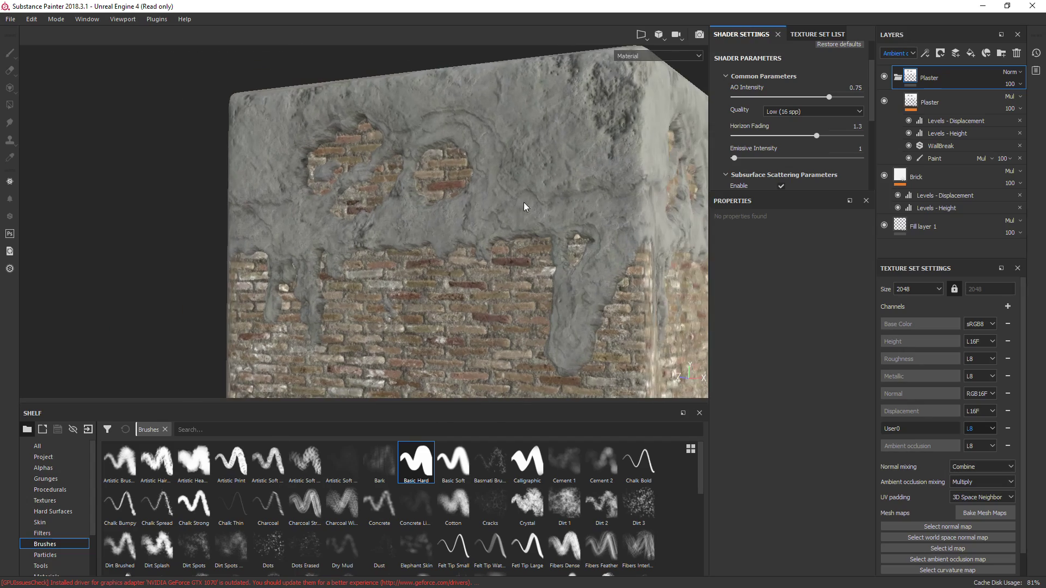